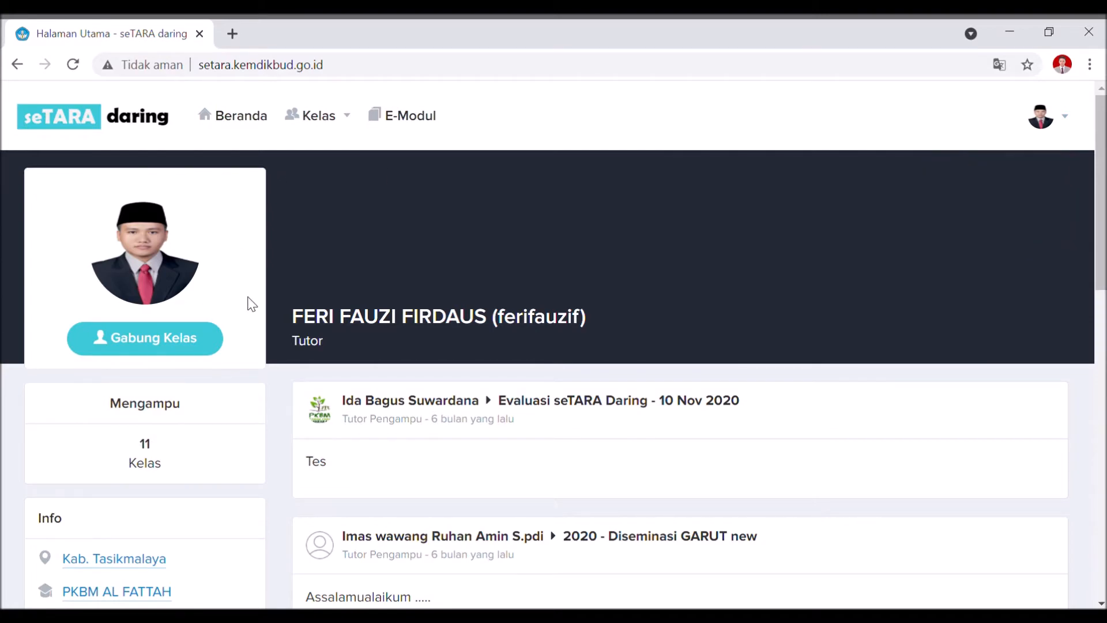
Reload the seTARA daring site and acknowledge the signed-out notice.
left_click(361, 70)
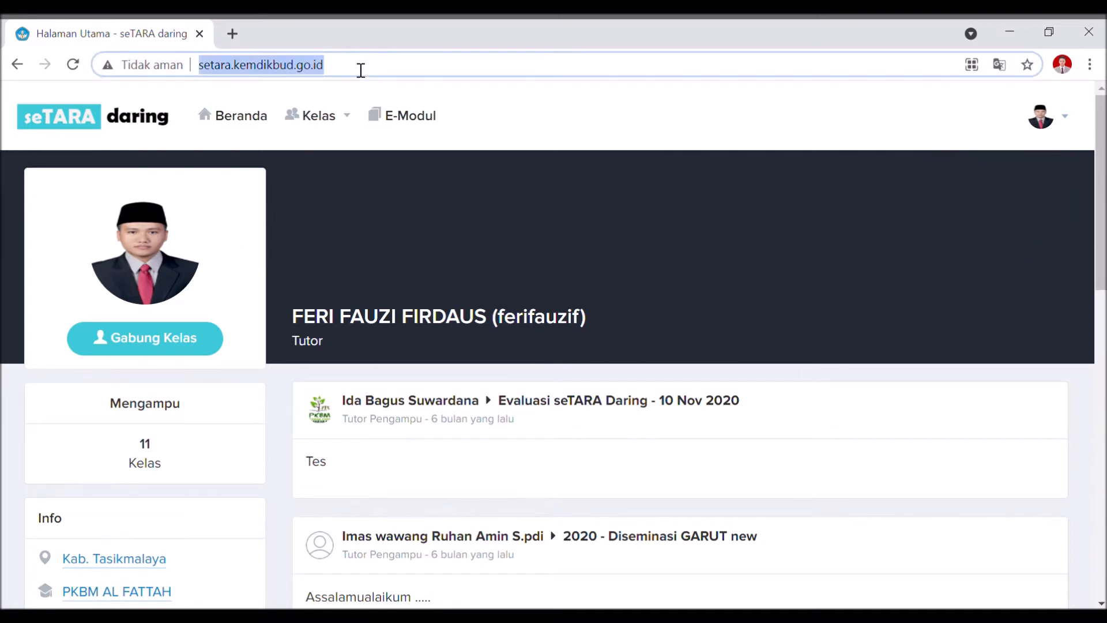
key("Return")
left_click(568, 441)
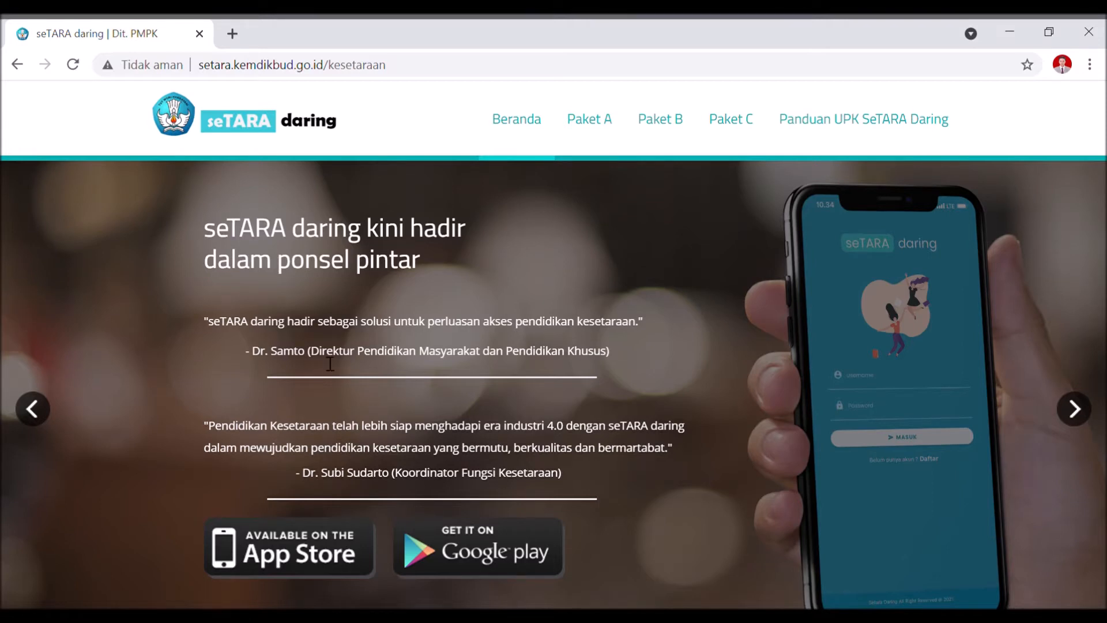
Open the Paket C site and log in with the tutor's username and password.
left_click(738, 119)
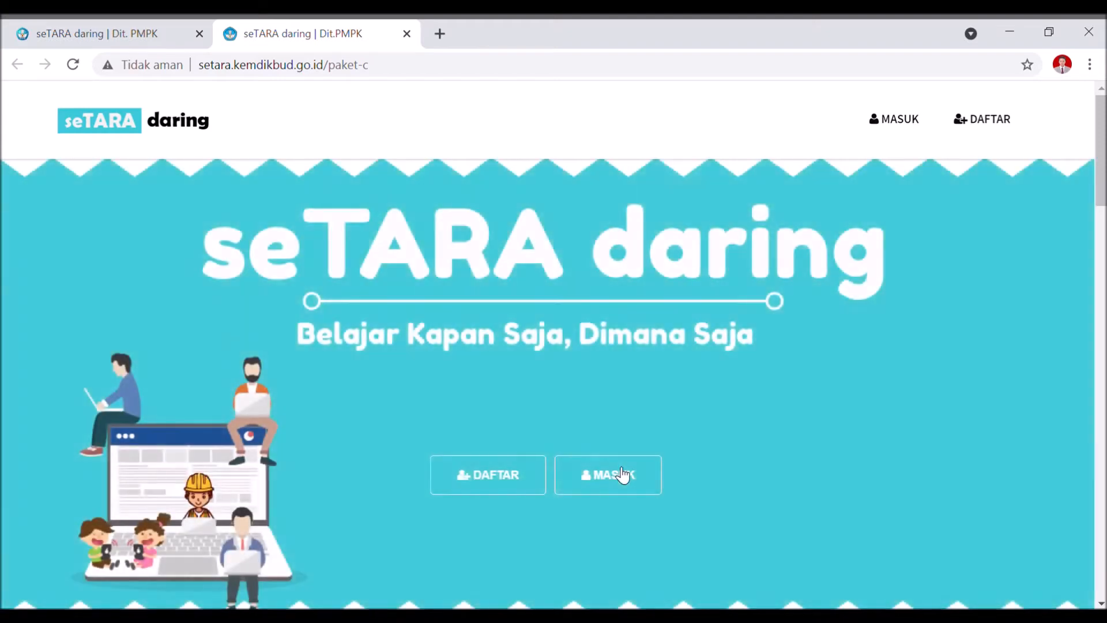
left_click(624, 475)
left_click(552, 300)
type("FER")
left_click(514, 341)
left_click(525, 350)
type("******")
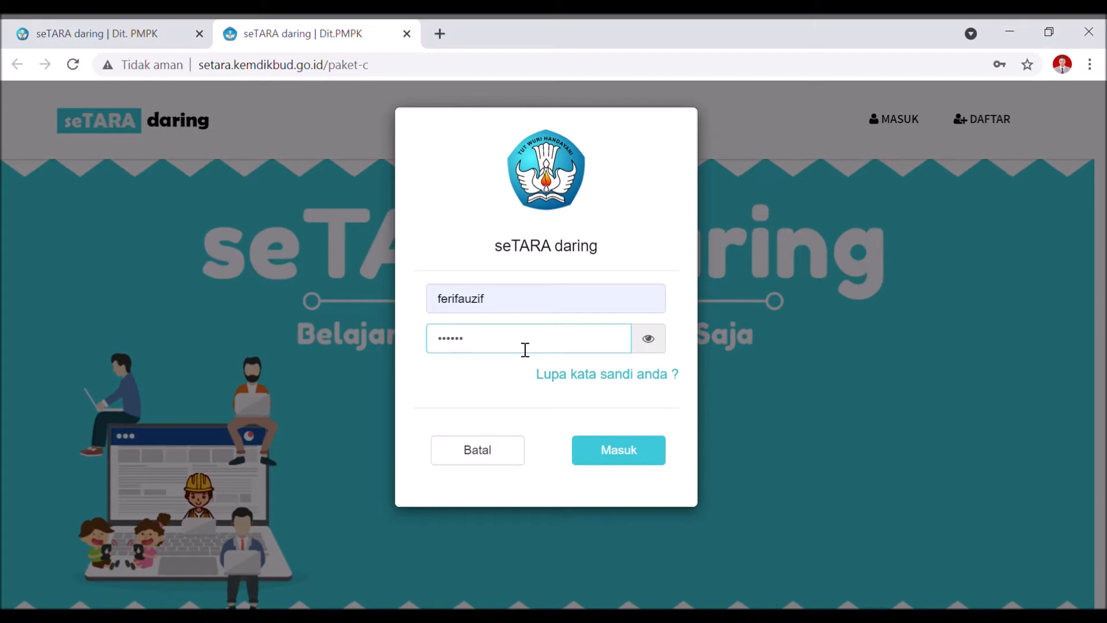
key("Return")
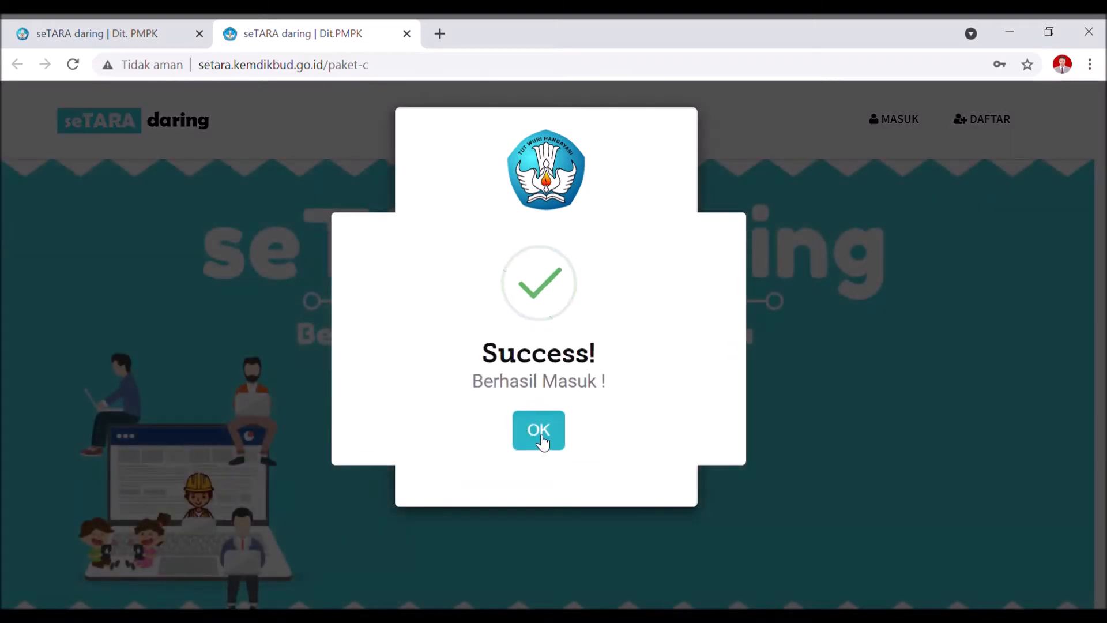
left_click(539, 441)
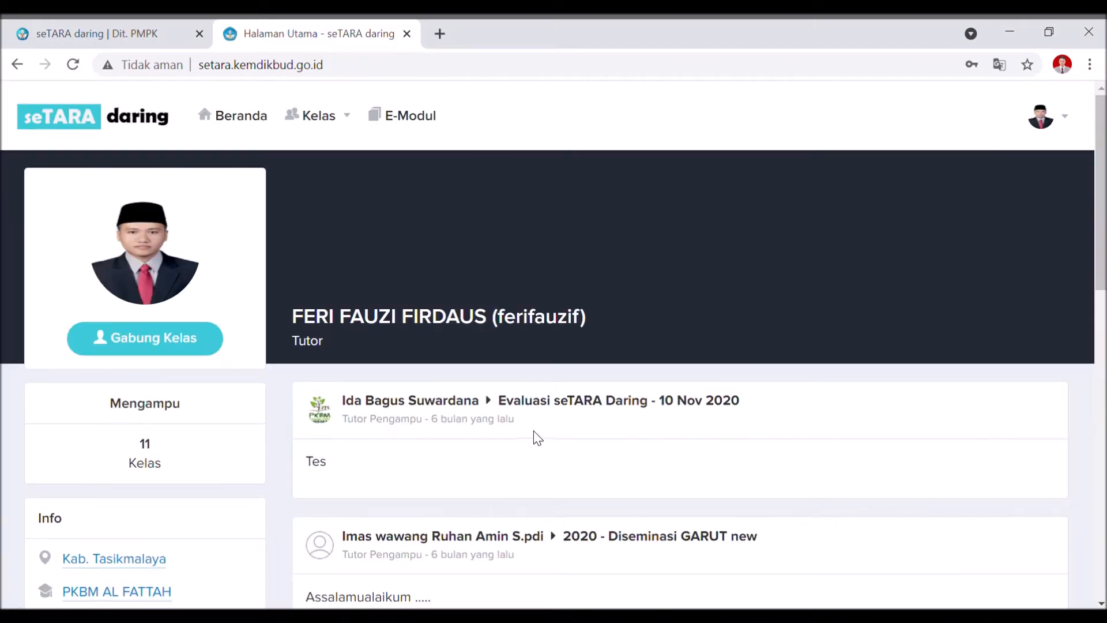
scroll(538, 438, "down", 6)
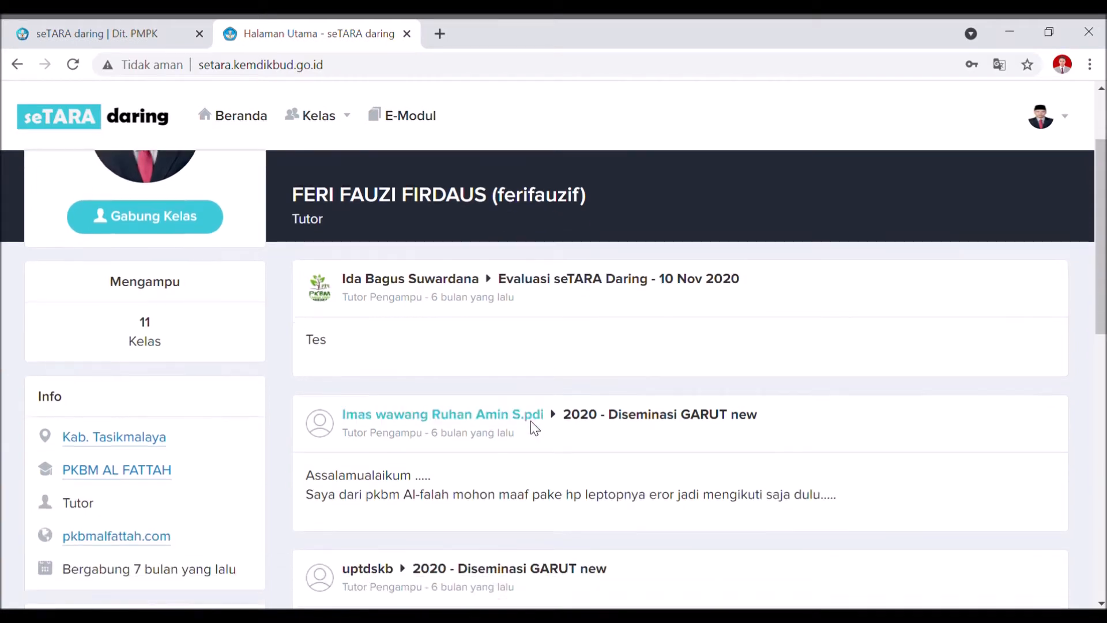
scroll(541, 458, "down", 2)
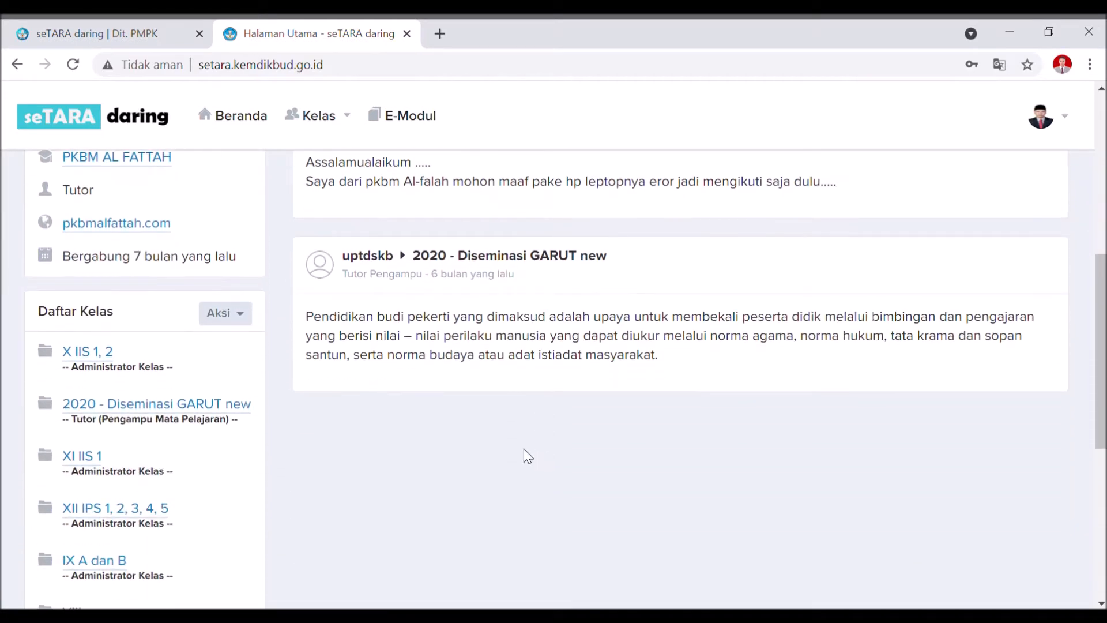
scroll(521, 444, "down", 3)
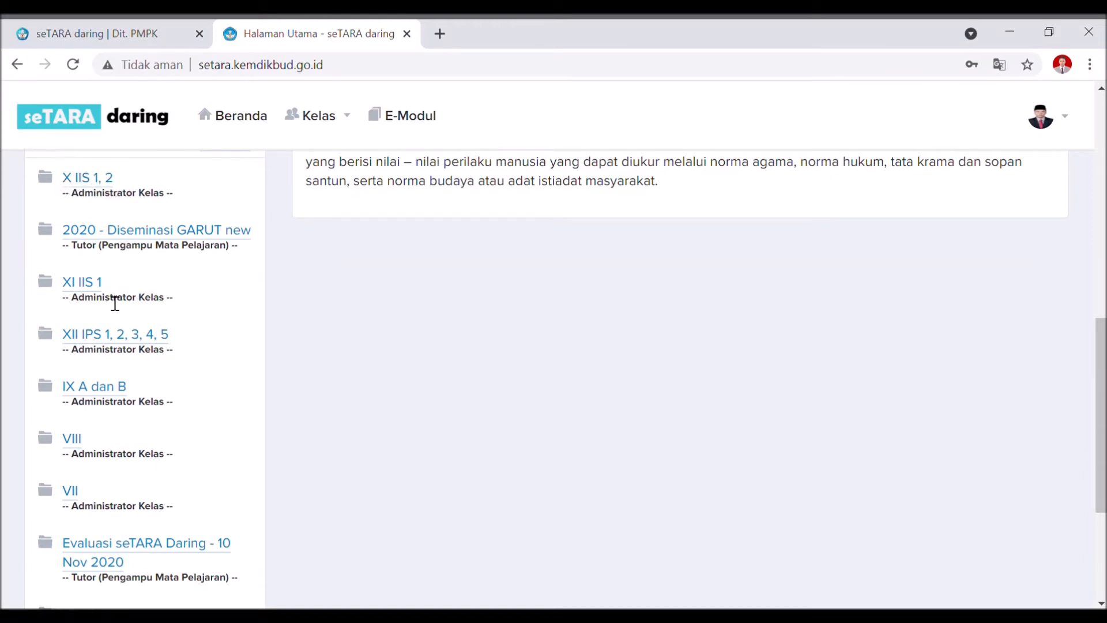
scroll(93, 322, "down", 3)
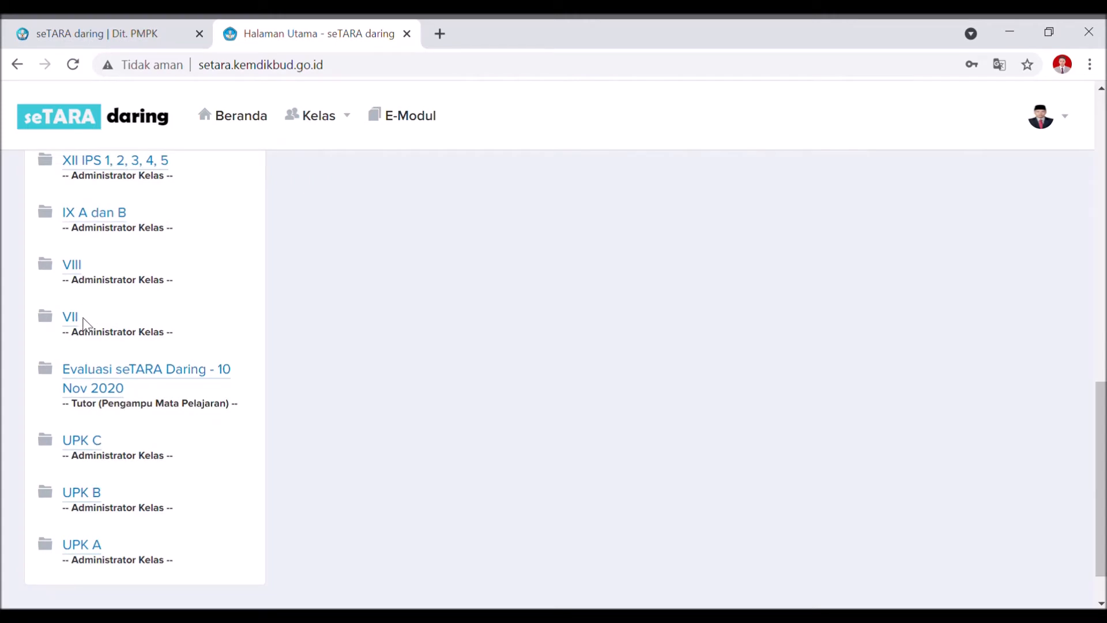
scroll(87, 335, "down", 1)
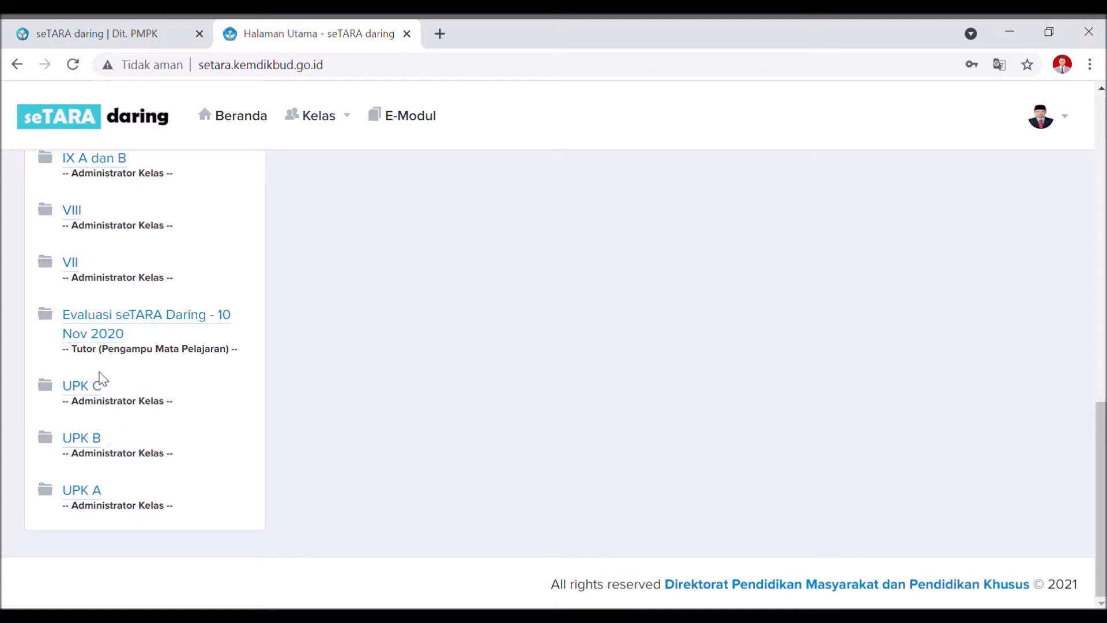
scroll(110, 375, "up", 2)
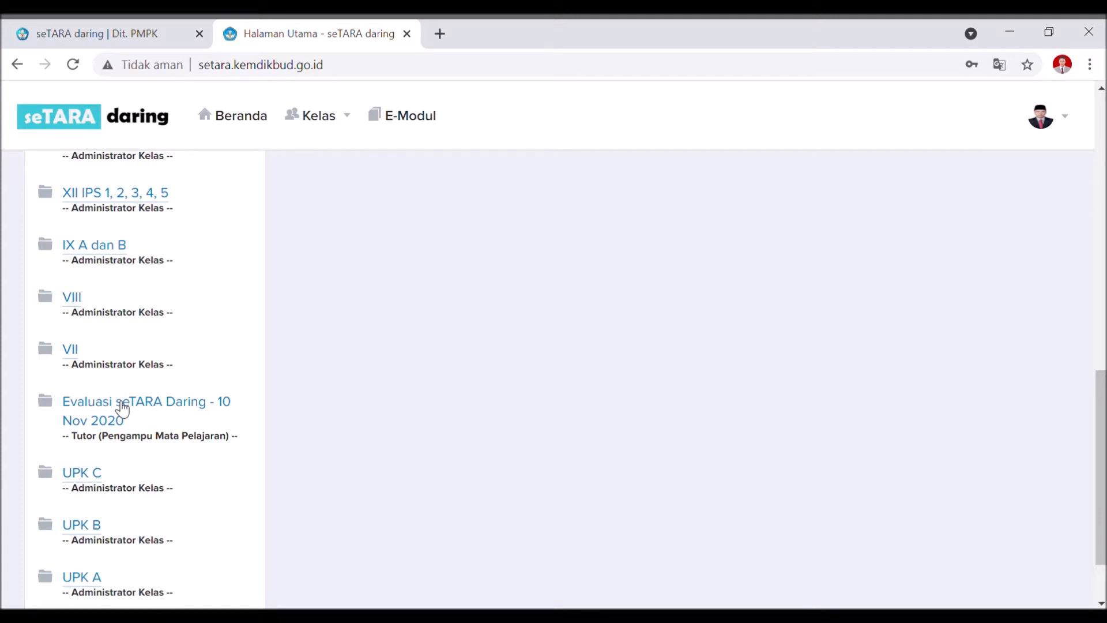
scroll(297, 356, "up", 2)
scroll(297, 356, "down", 3)
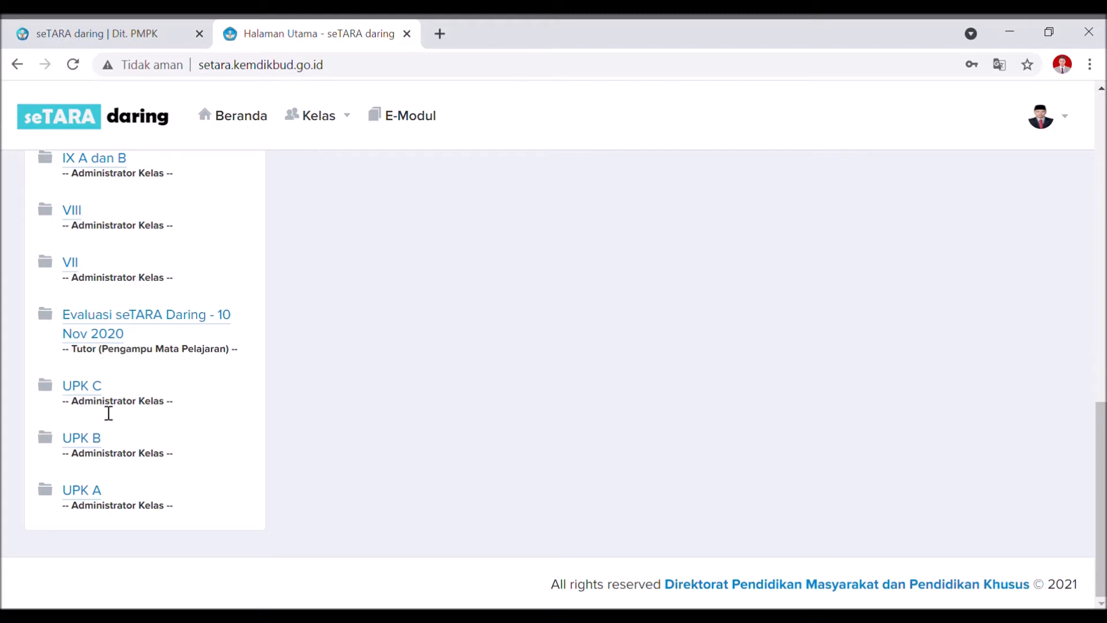
scroll(108, 413, "up", 1)
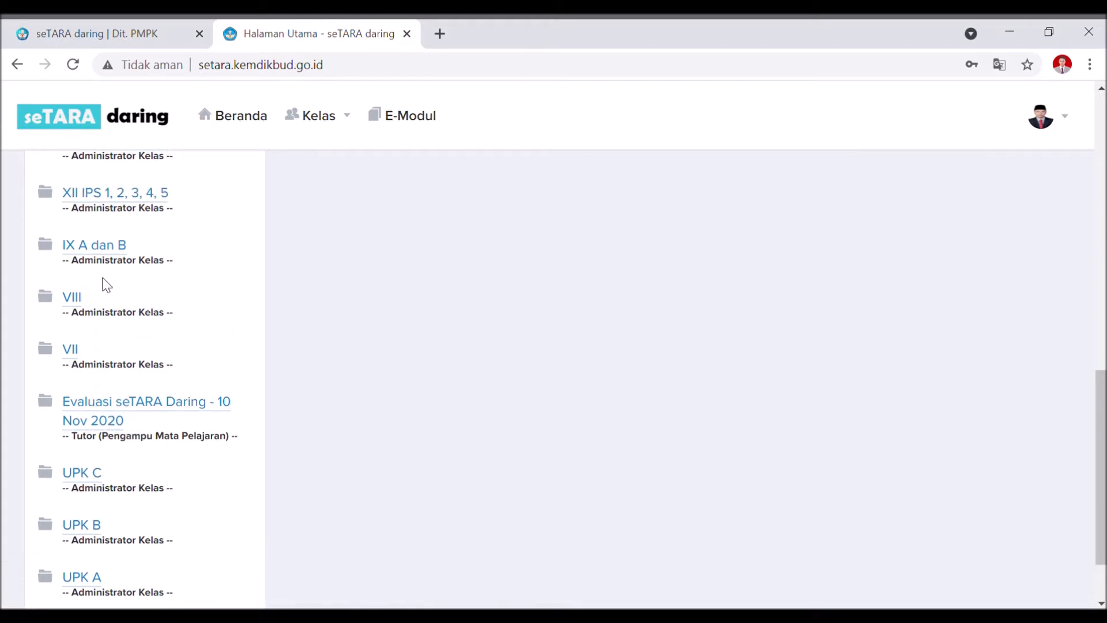
scroll(106, 286, "up", 4)
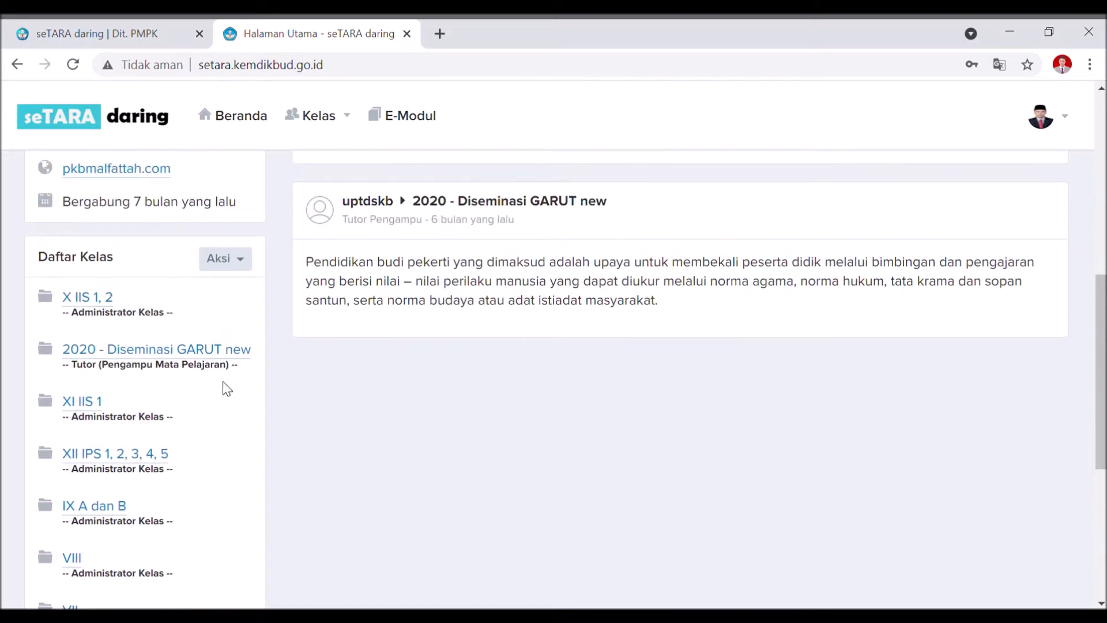
scroll(225, 387, "up", 1)
scroll(225, 387, "down", 1)
scroll(145, 438, "up", 1)
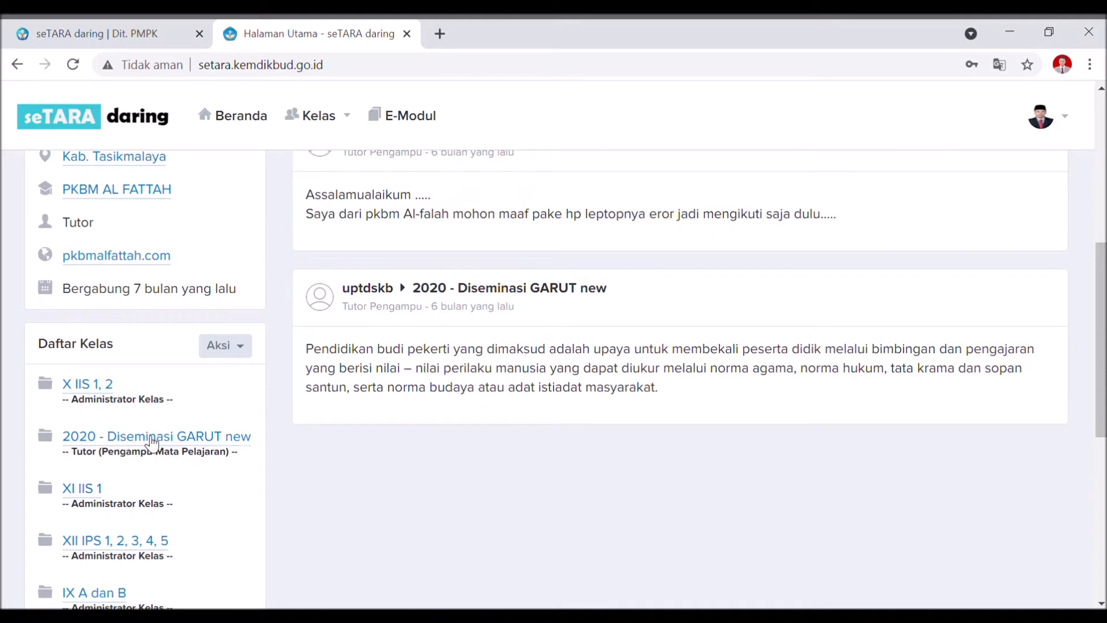
scroll(162, 429, "down", 1)
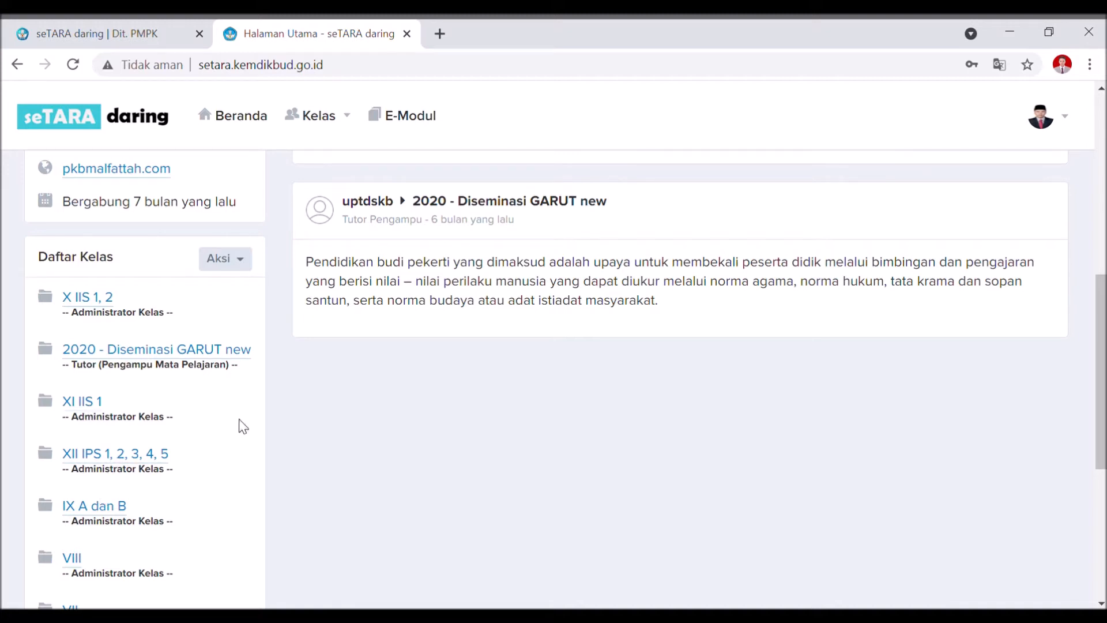
Open the XI IIS 1 class from Daftar Kelas.
left_click(96, 412)
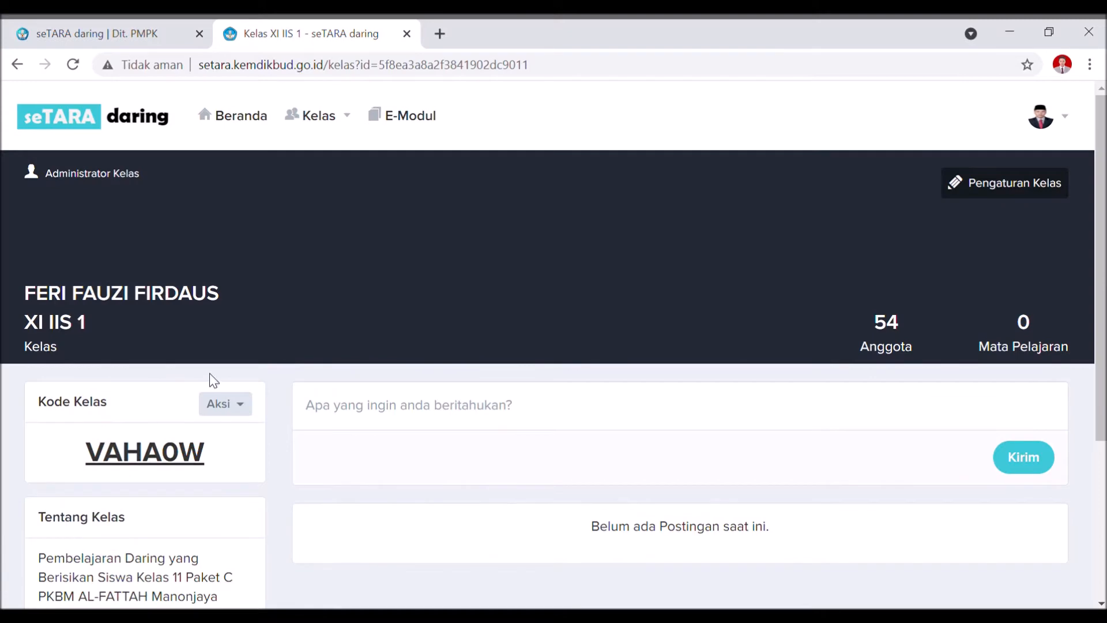
scroll(211, 375, "down", 2)
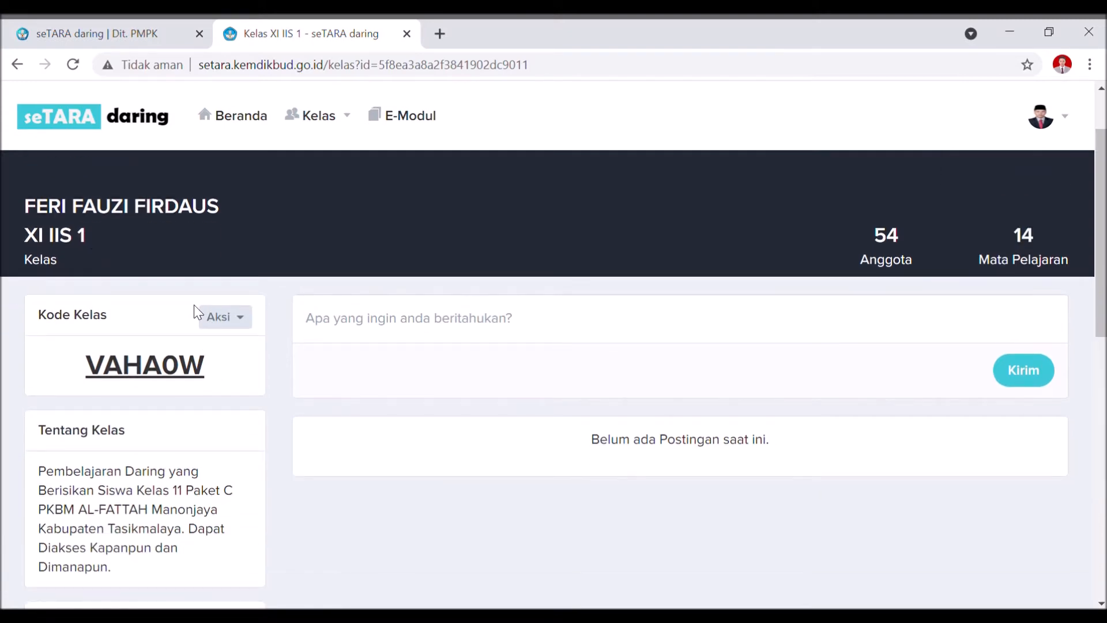
scroll(195, 311, "down", 2)
scroll(195, 311, "up", 4)
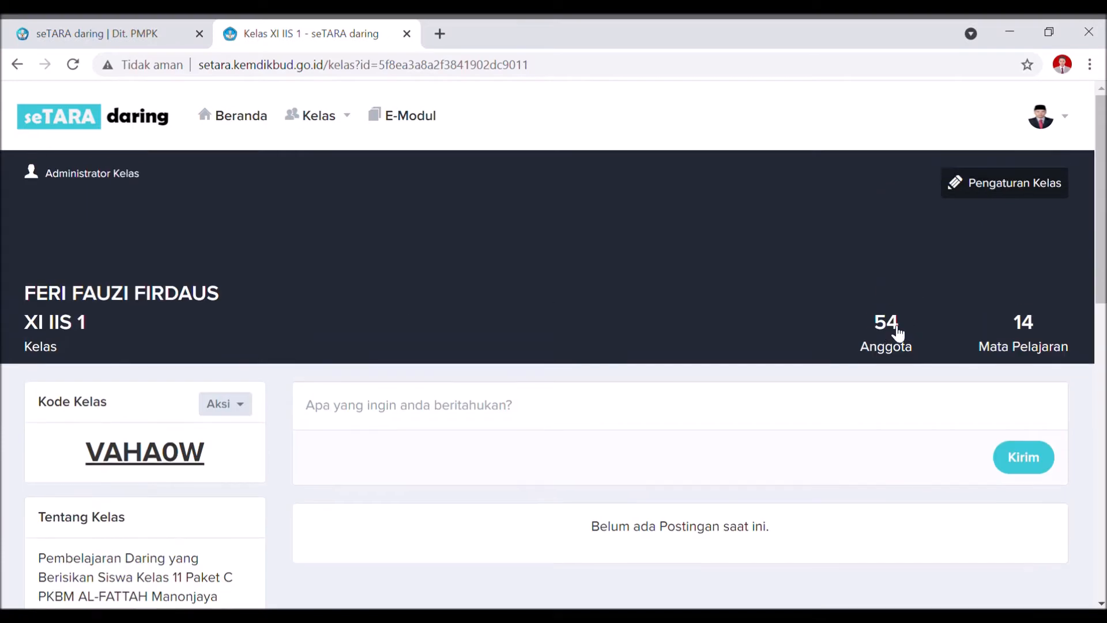
Go to the class's Mata Pelajaran list and open TEKNOLOGI INFORMASI DAN KOMUNIKASI (TIK).
left_click(1045, 349)
scroll(115, 260, "down", 4)
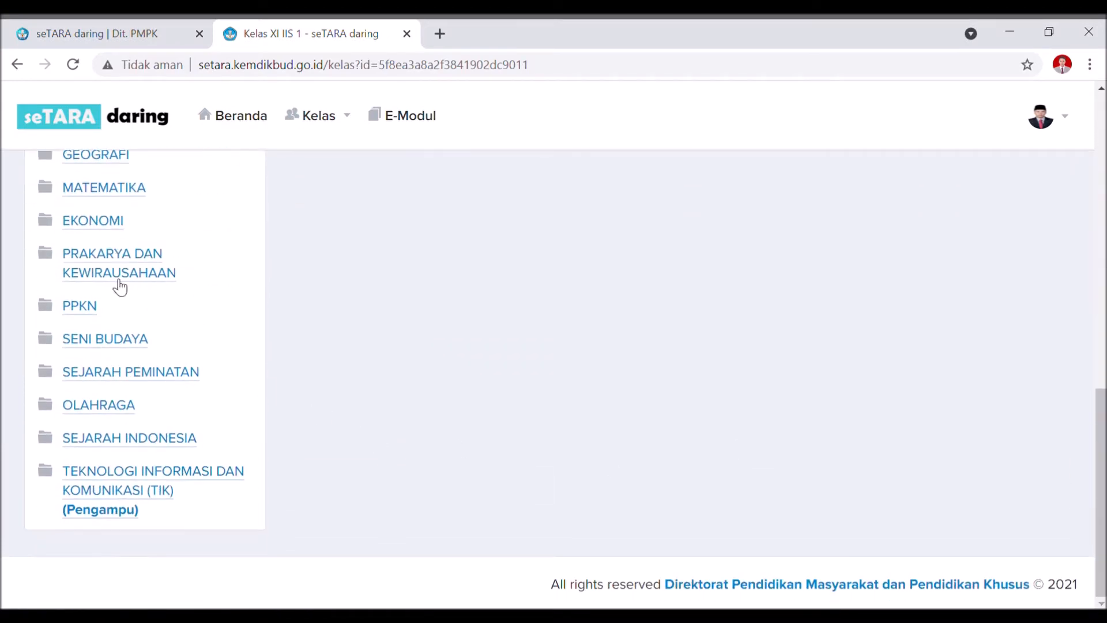
scroll(121, 300, "up", 3)
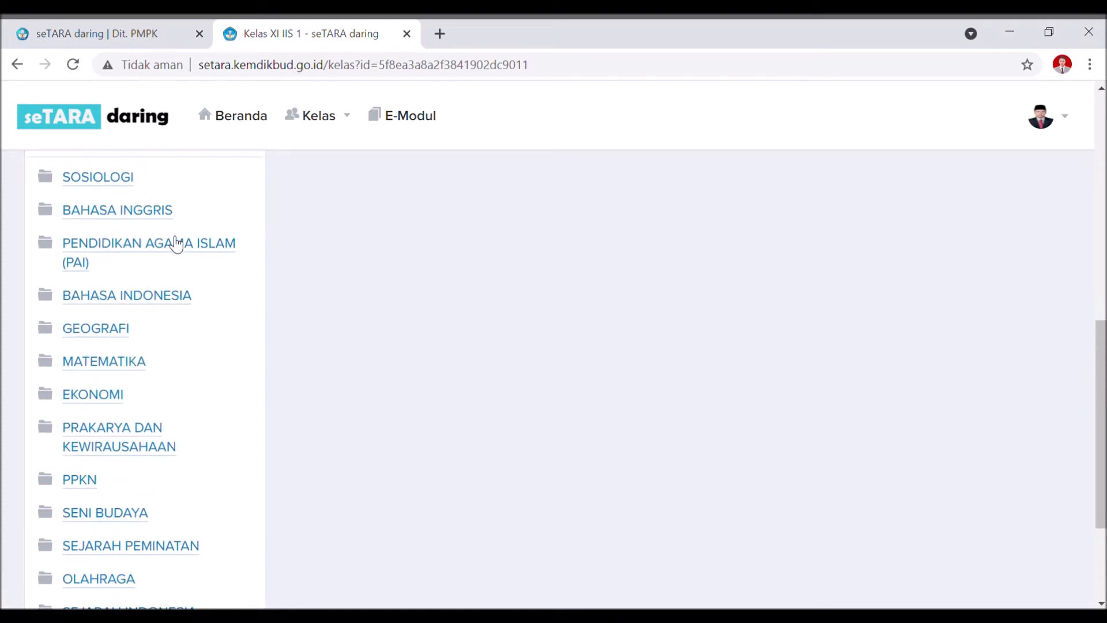
scroll(179, 271, "down", 3)
scroll(181, 275, "up", 5)
scroll(180, 305, "down", 2)
scroll(179, 270, "down", 2)
scroll(179, 296, "down", 2)
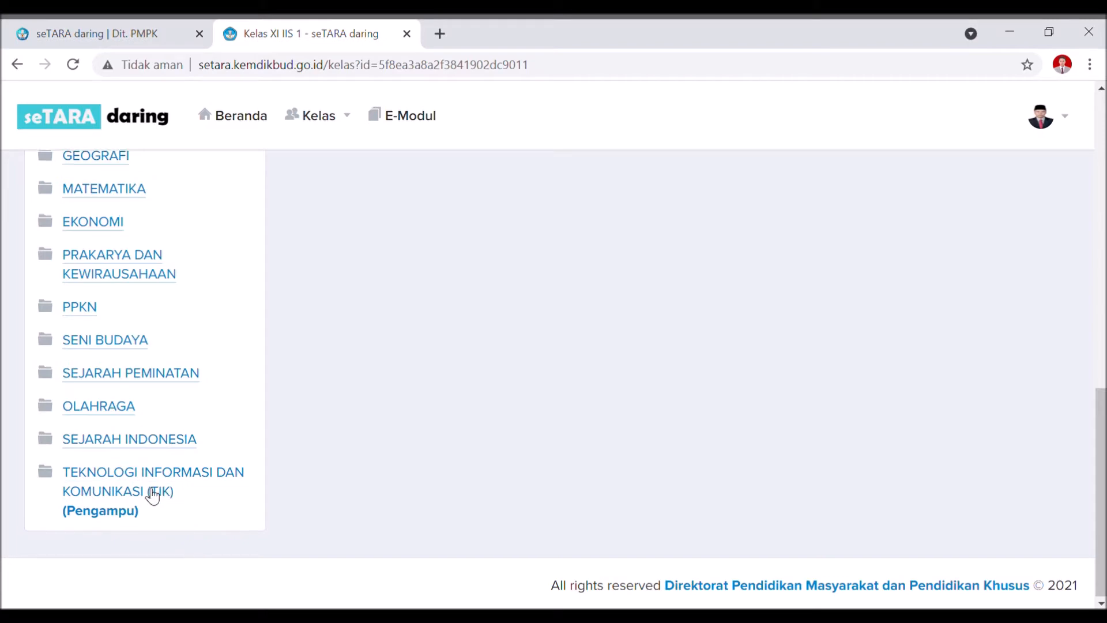
scroll(148, 494, "up", 10)
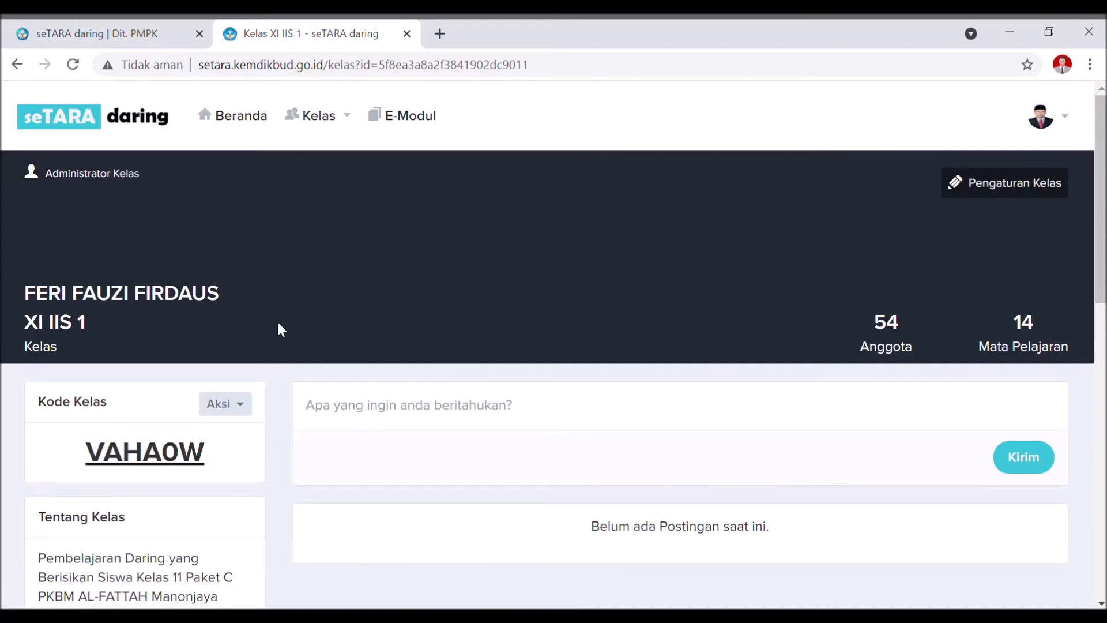
scroll(311, 355, "down", 10)
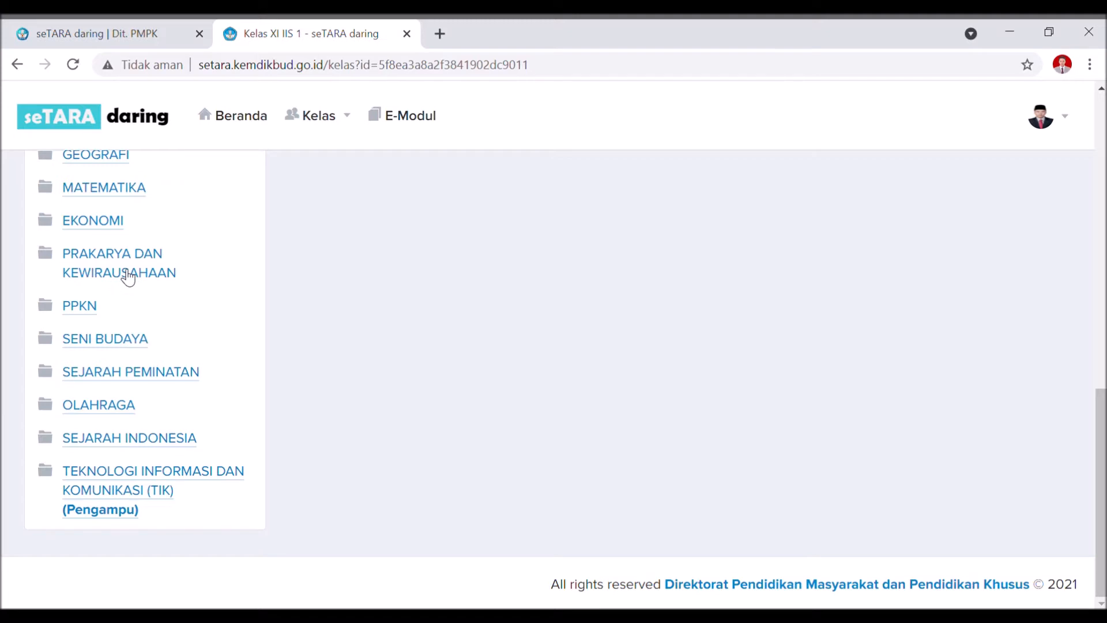
scroll(127, 279, "up", 3)
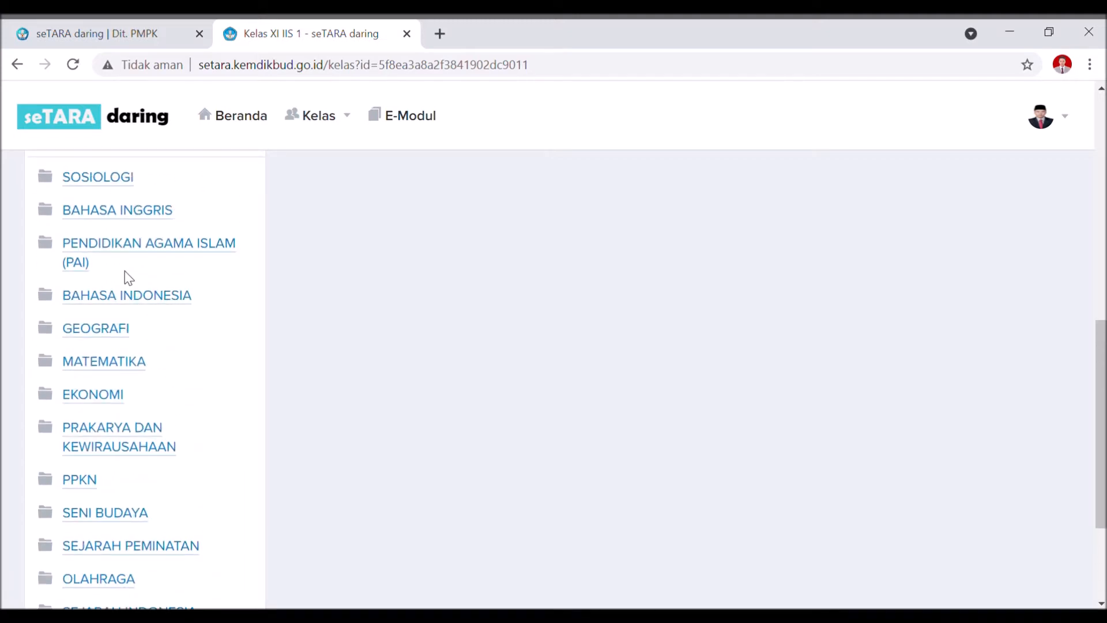
scroll(128, 278, "down", 3)
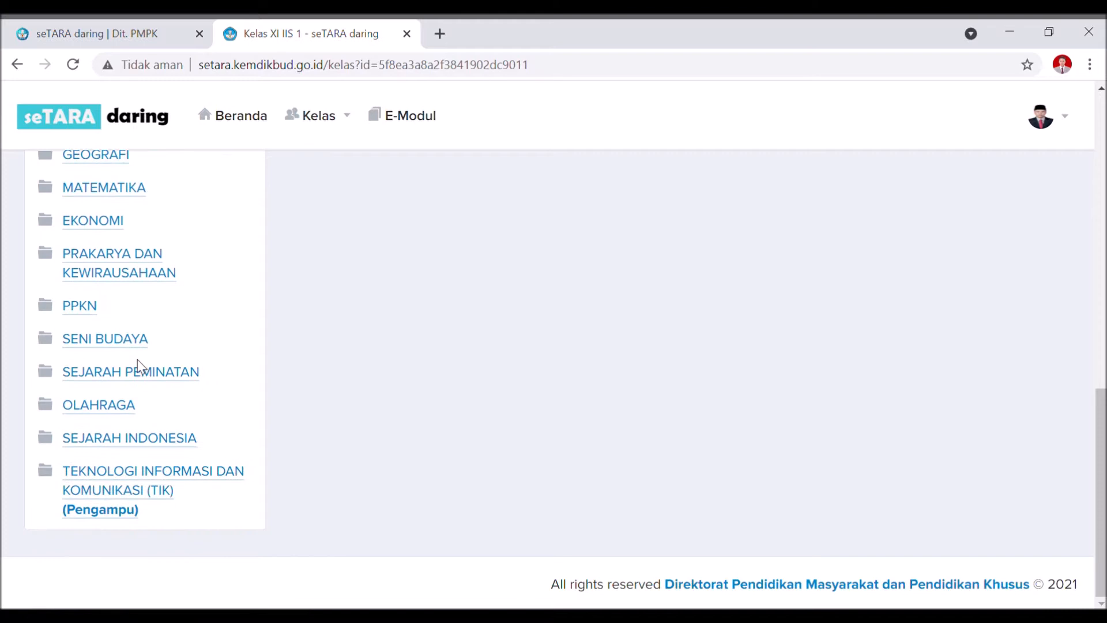
left_click(100, 482)
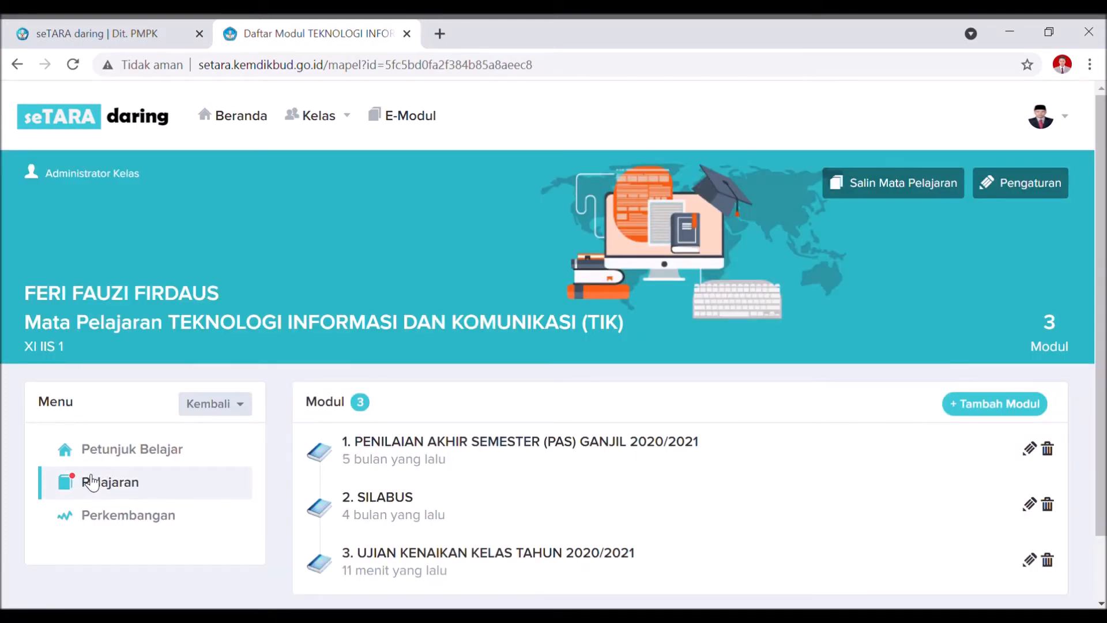
Delete the existing UJIAN KENAIKAN KELAS module.
left_click(1048, 563)
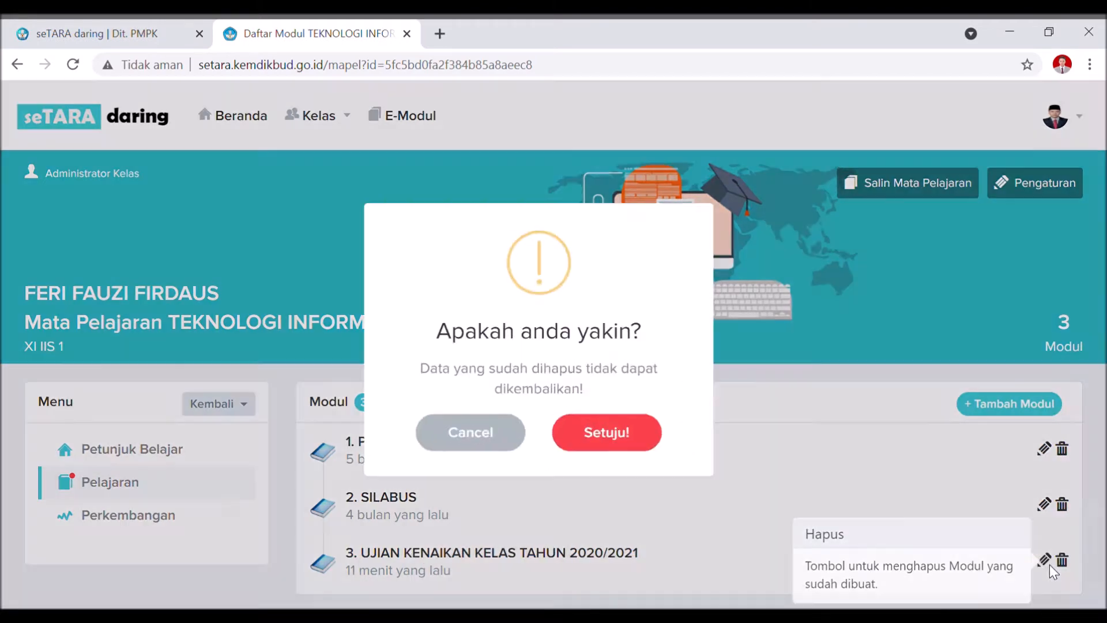
left_click(635, 447)
left_click(576, 436)
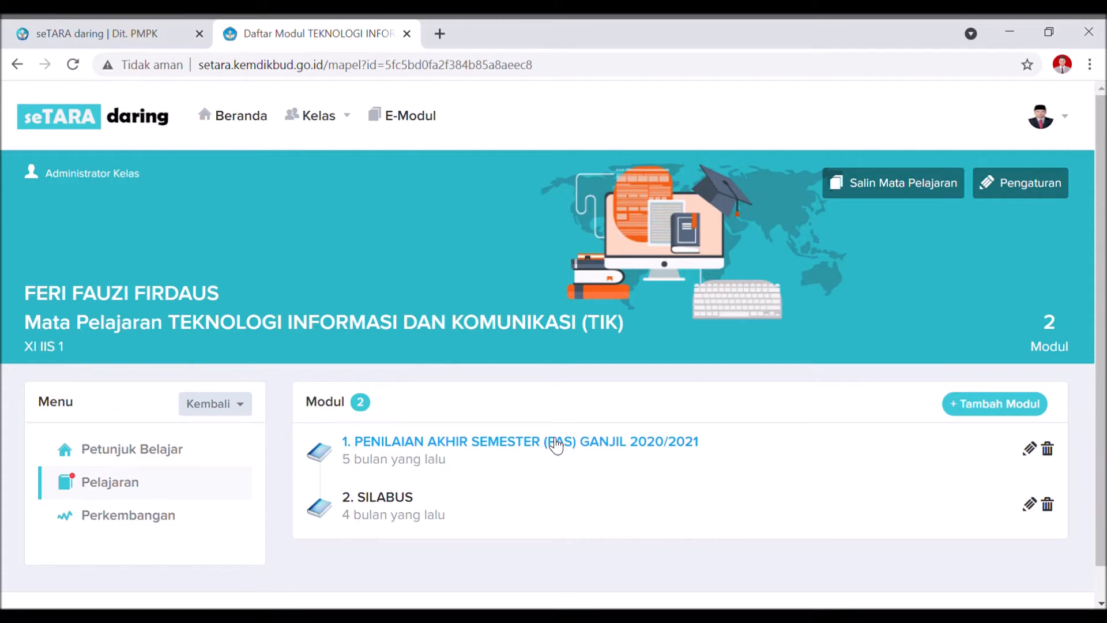
Add module UJIAN KENAIKAN KELAS TAHUN 2020/2021 with assessment weight 100 and passing grade 80.
left_click(1033, 409)
mouse_move(566, 188)
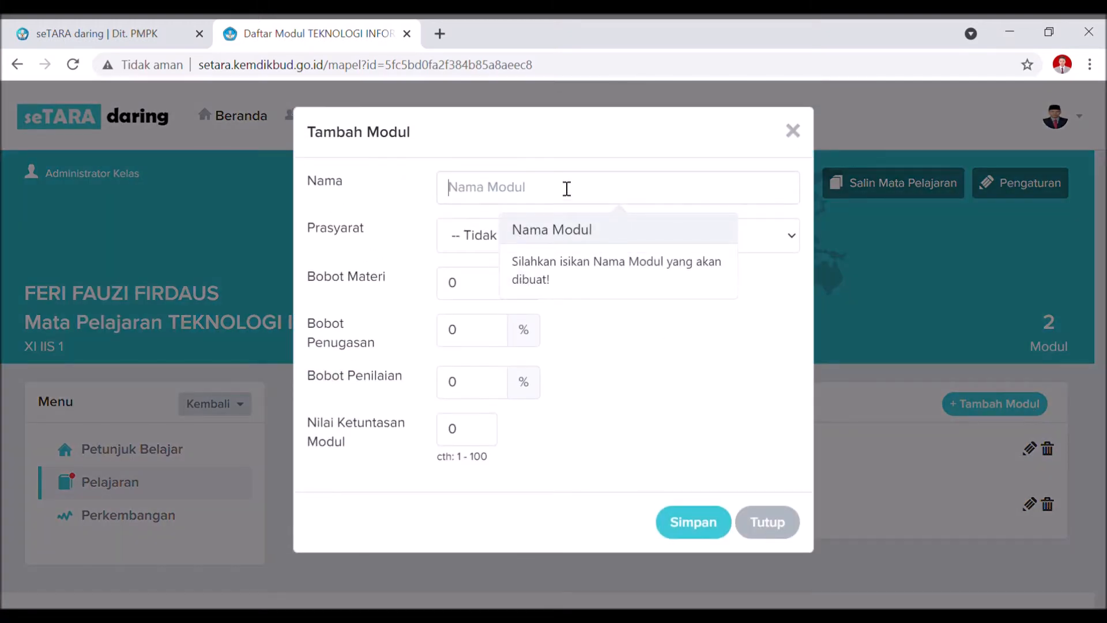
left_click(567, 189)
left_click(539, 238)
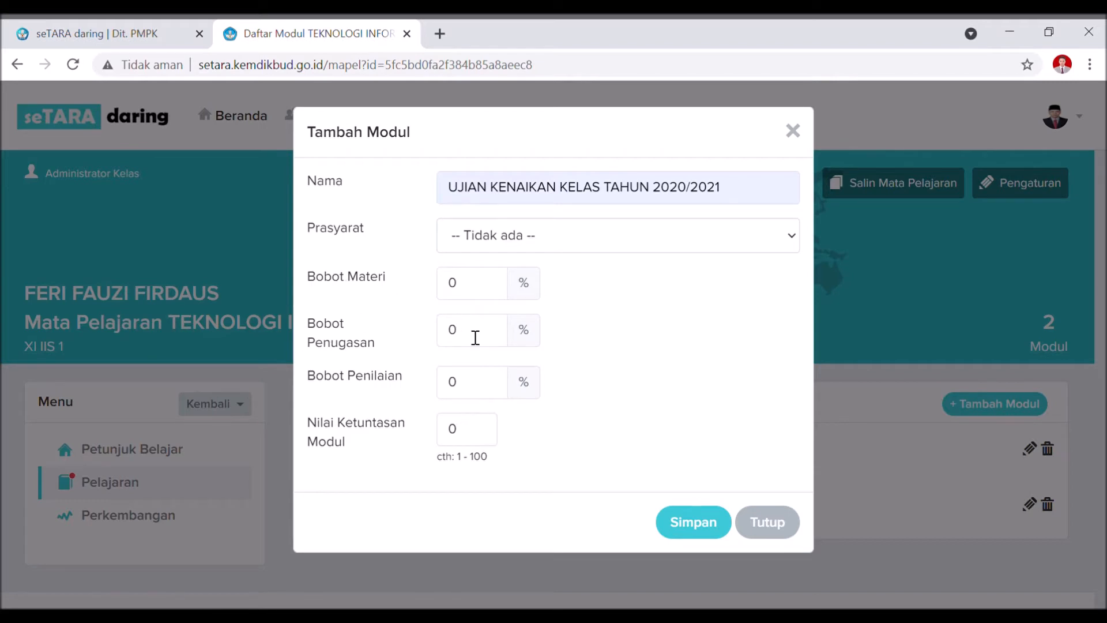
left_click_drag(470, 340, 448, 340)
left_click_drag(472, 386, 424, 383)
type("100")
left_click_drag(482, 438, 356, 422)
type("80")
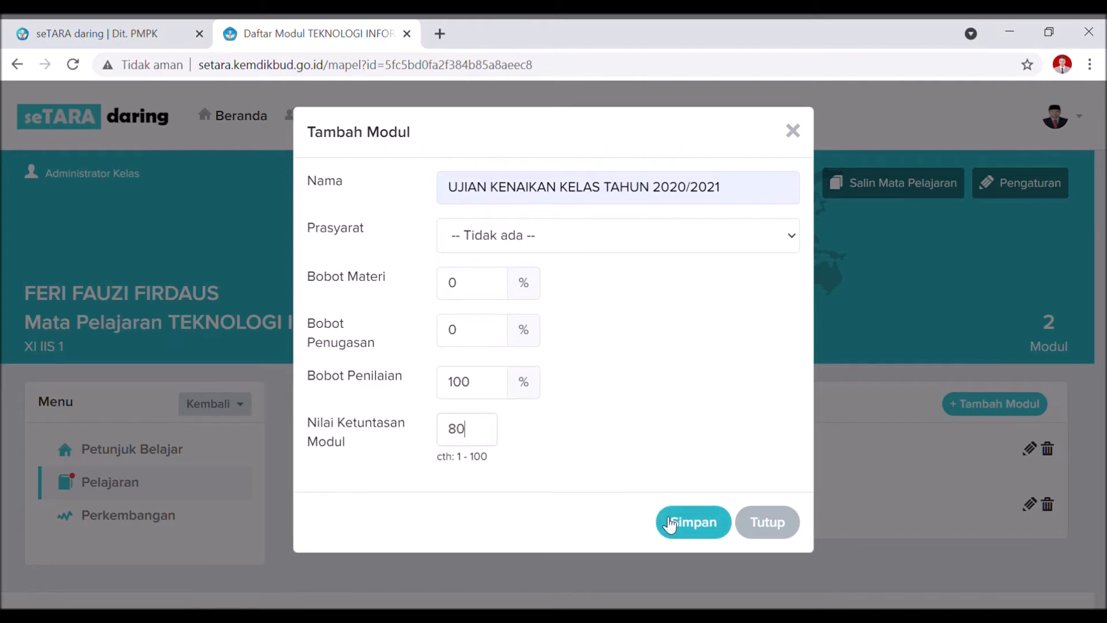
left_click(690, 531)
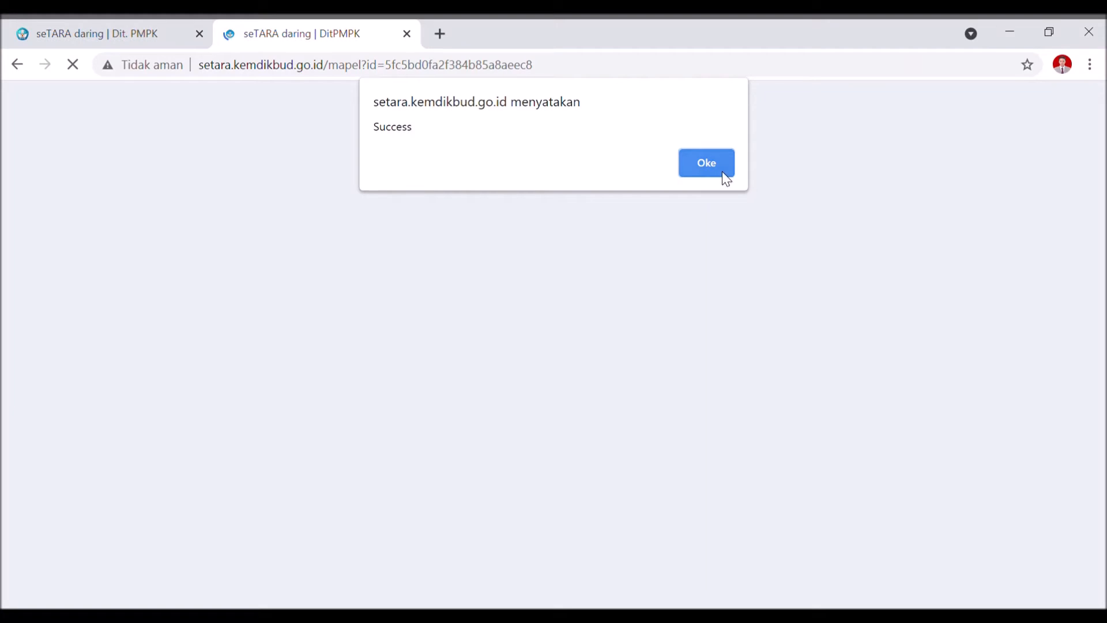
left_click(720, 168)
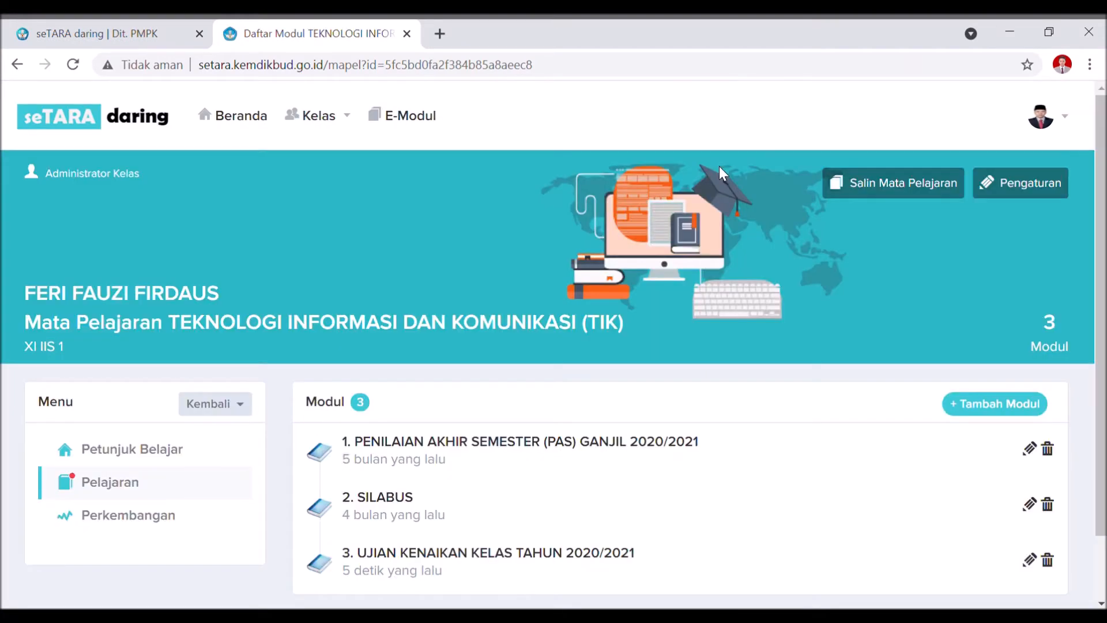
Open the UJIAN KENAIKAN KELAS TAHUN 2020/2021 module's Penugasan section and start a new assignment.
scroll(470, 275, "down", 2)
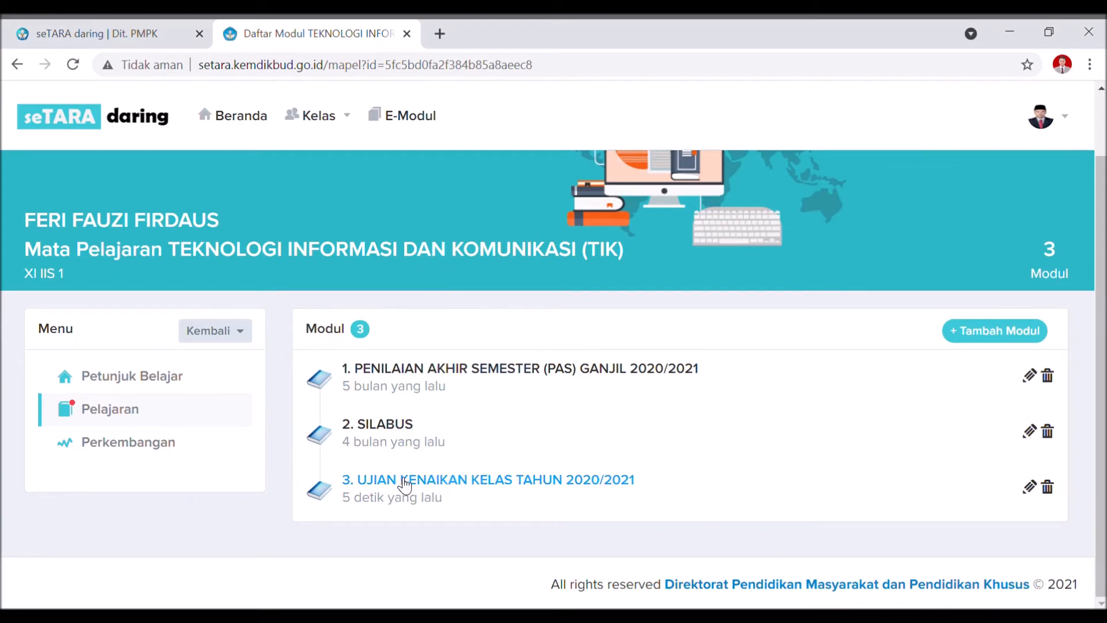
left_click(406, 486)
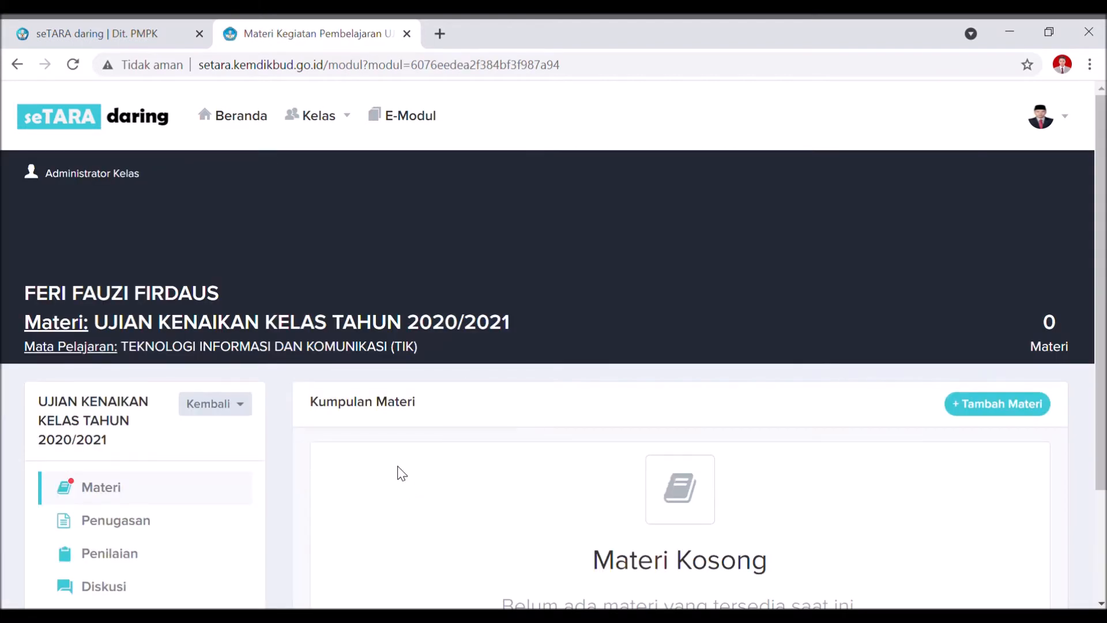
scroll(194, 423, "down", 3)
left_click(173, 386)
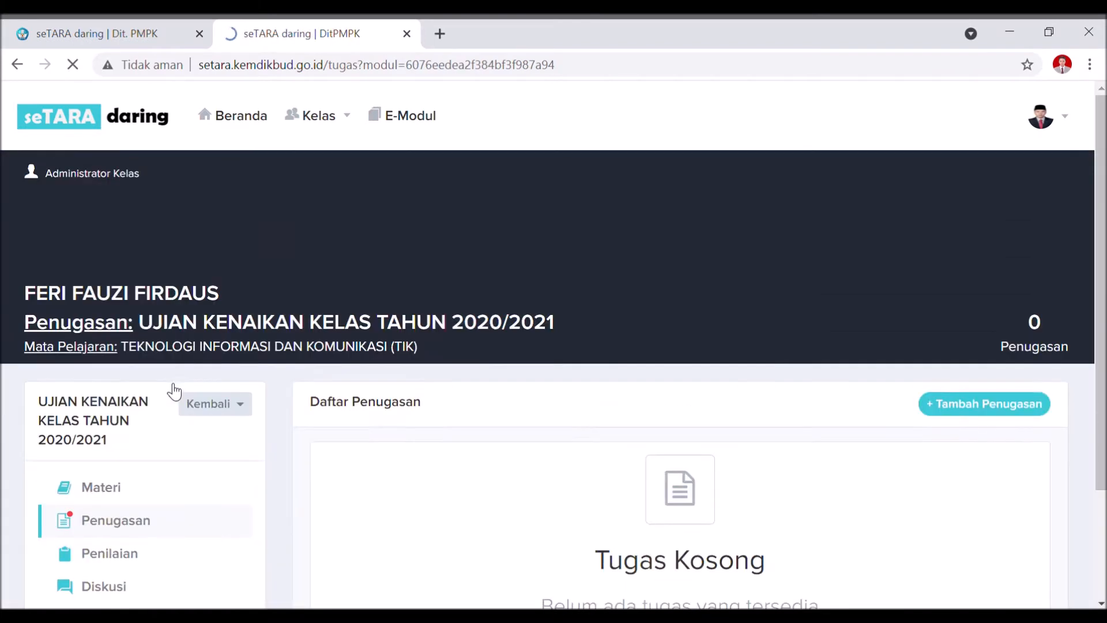
scroll(138, 461, "down", 2)
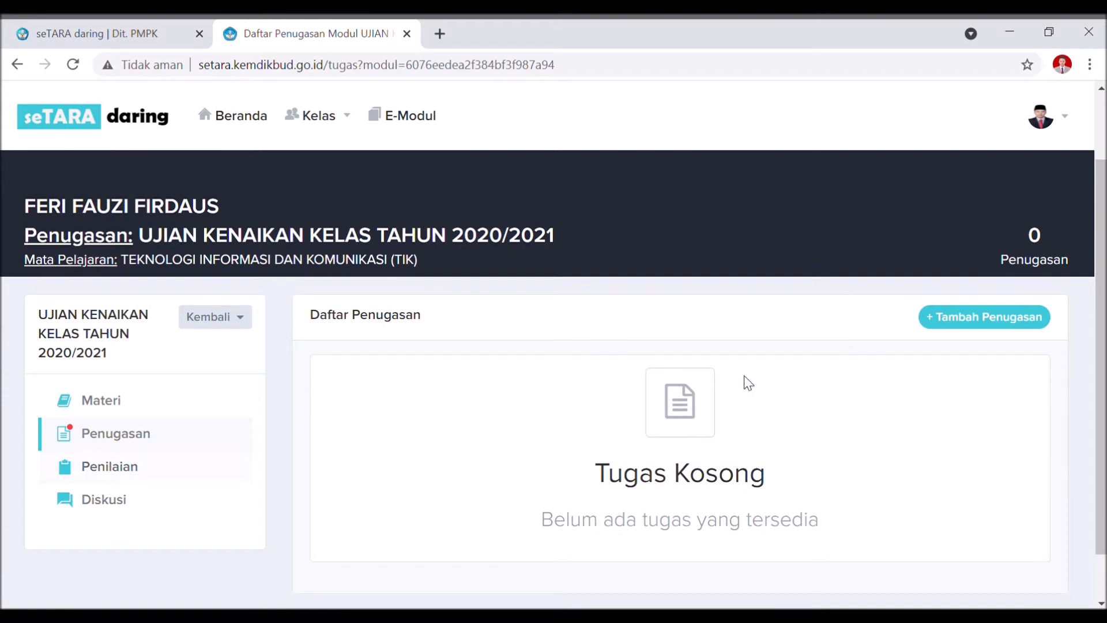
left_click(972, 320)
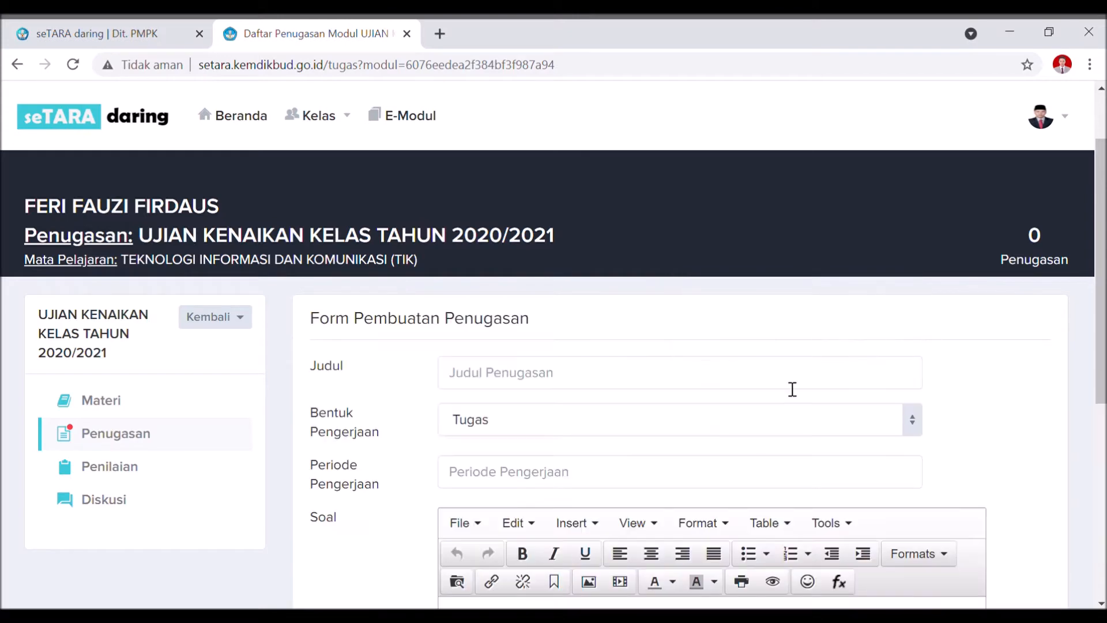
scroll(772, 386, "down", 3)
Make it a 60-minute Ujian titled 'ESSAY UKK TIK 2020/2021' dated 14 Apr 2021.
left_click(542, 206)
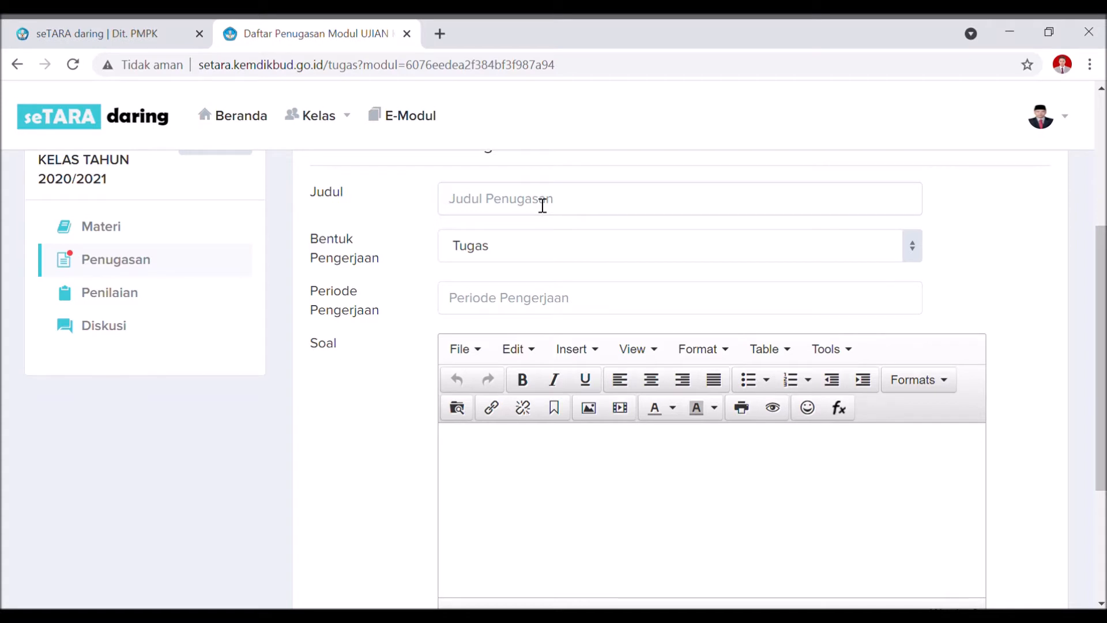
left_click(553, 249)
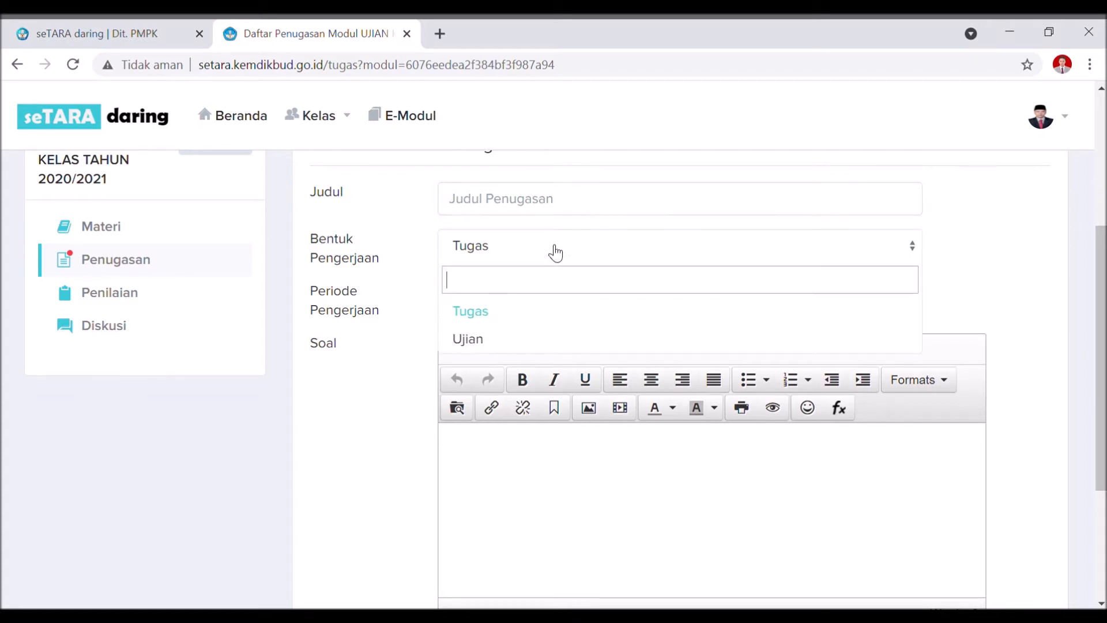
left_click(482, 343)
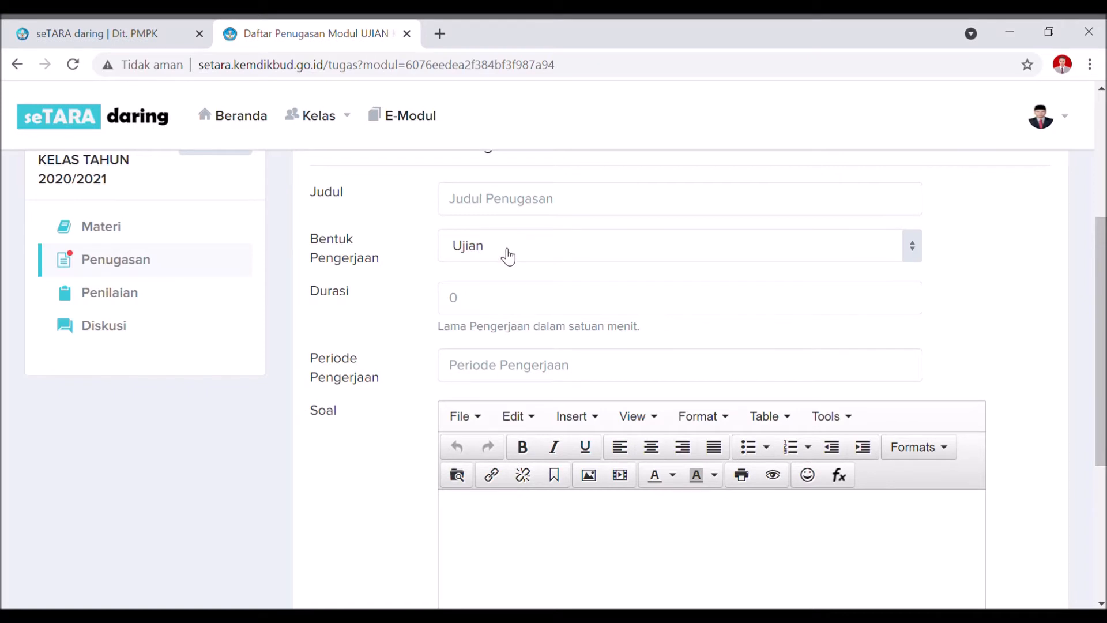
left_click(484, 308)
type("60")
left_click(555, 212)
type("uki")
key("BackSpace")
key("BackSpace")
key("BackSpace")
type("ESSAY UKK TIK 2-2")
key("BackSpace")
key("BackSpace")
type("020/2021")
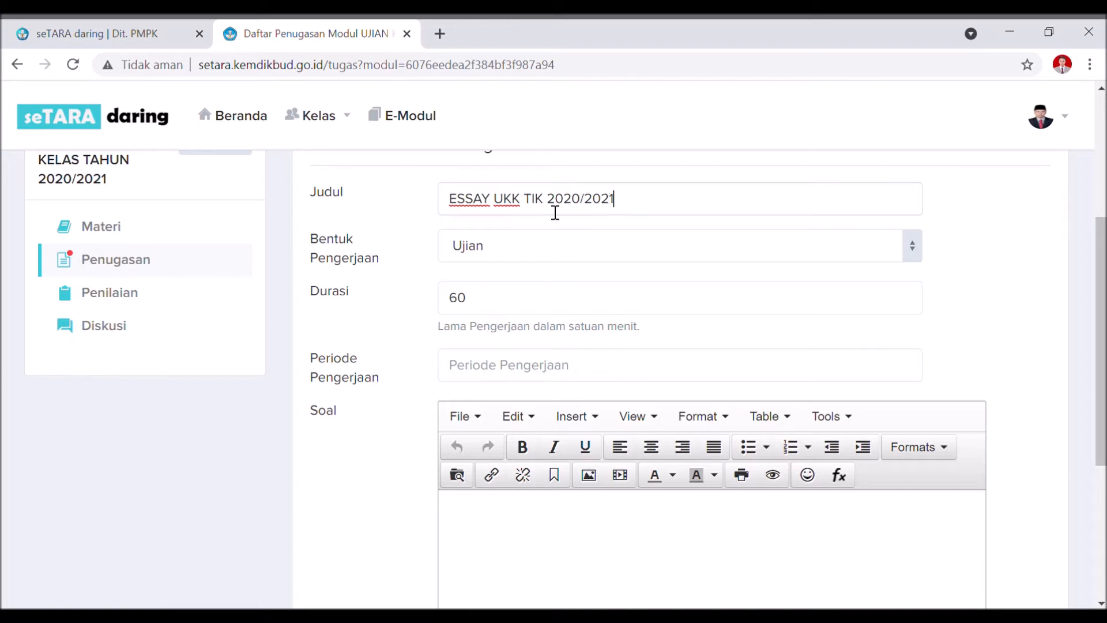
left_click(507, 375)
left_click(549, 501)
left_click(550, 503)
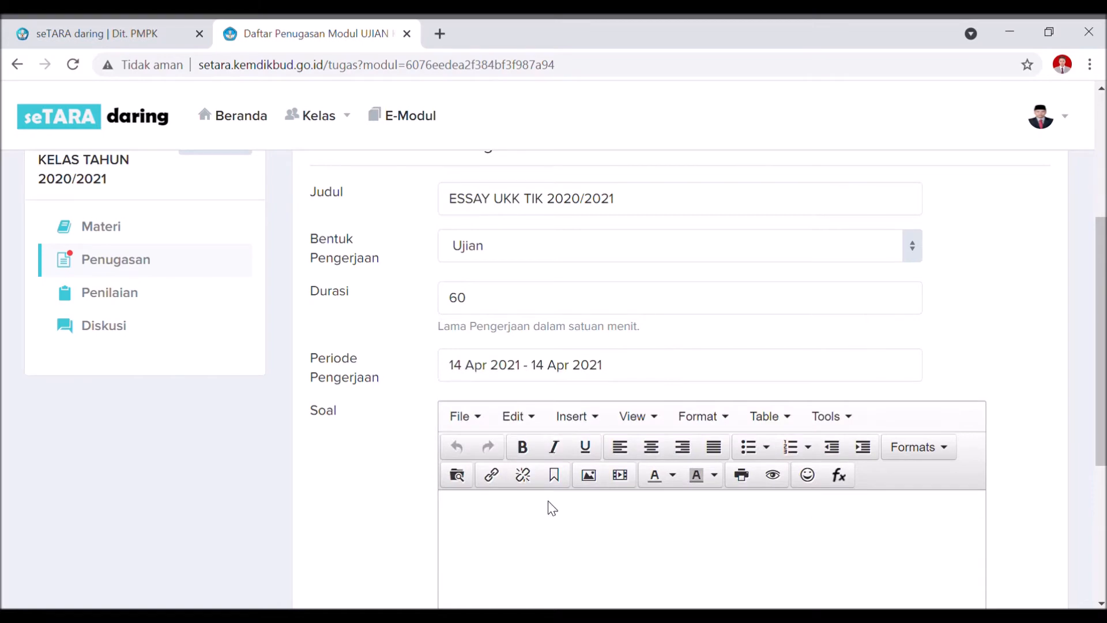
Enter two placeholder questions and save the exam assignment.
scroll(547, 484, "down", 1)
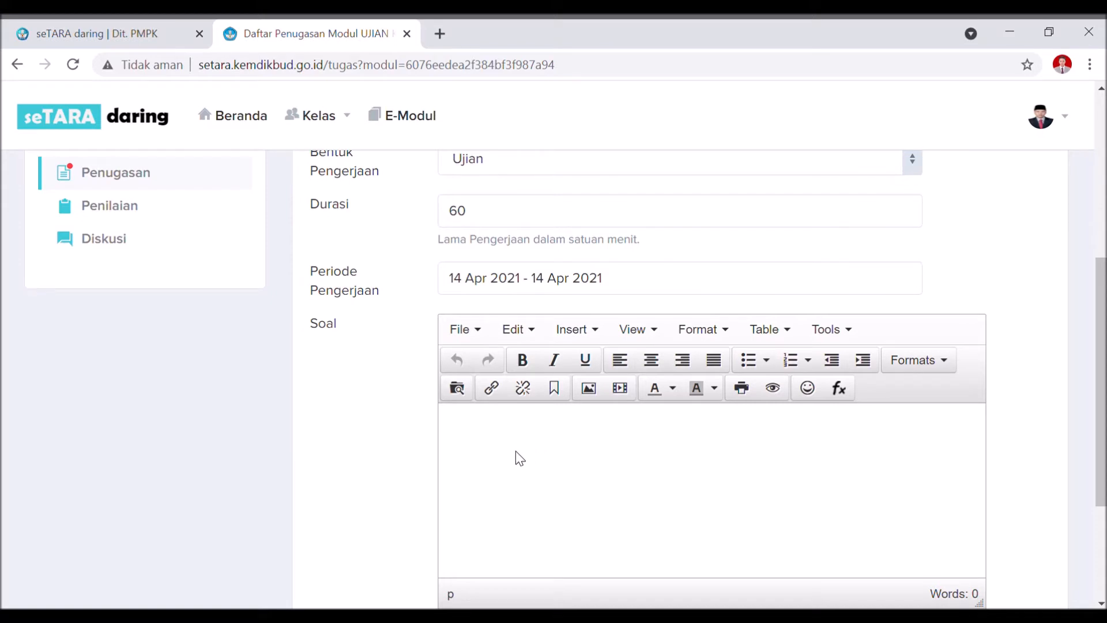
scroll(537, 473, "down", 3)
scroll(557, 426, "up", 1)
left_click(552, 350)
type("1. KASFGKASF")
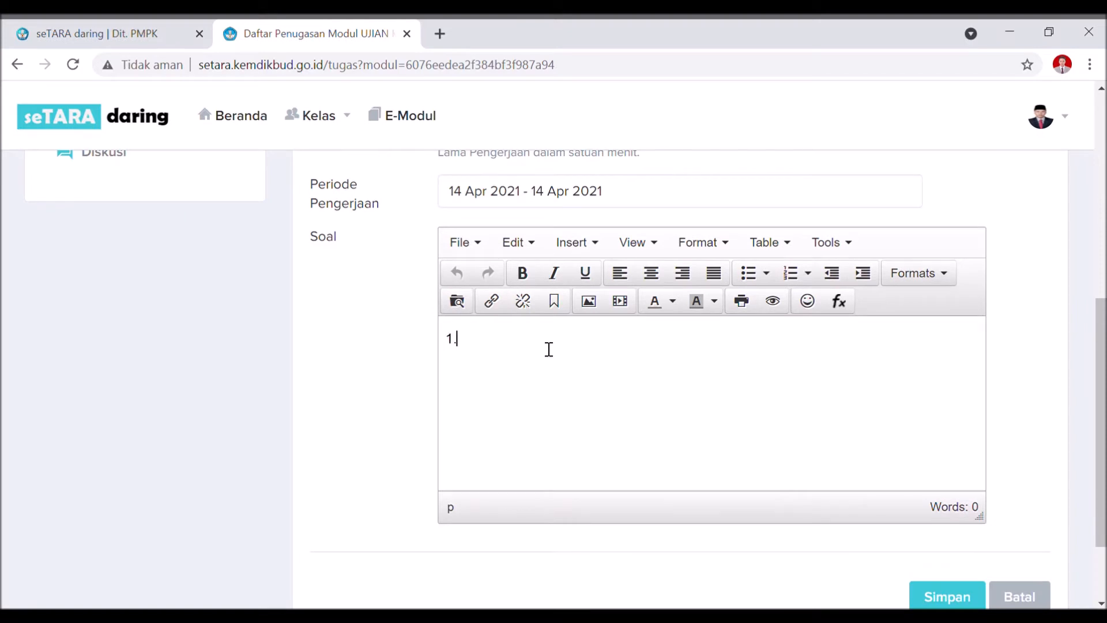
key("Return")
type("2. KALSHFLAS")
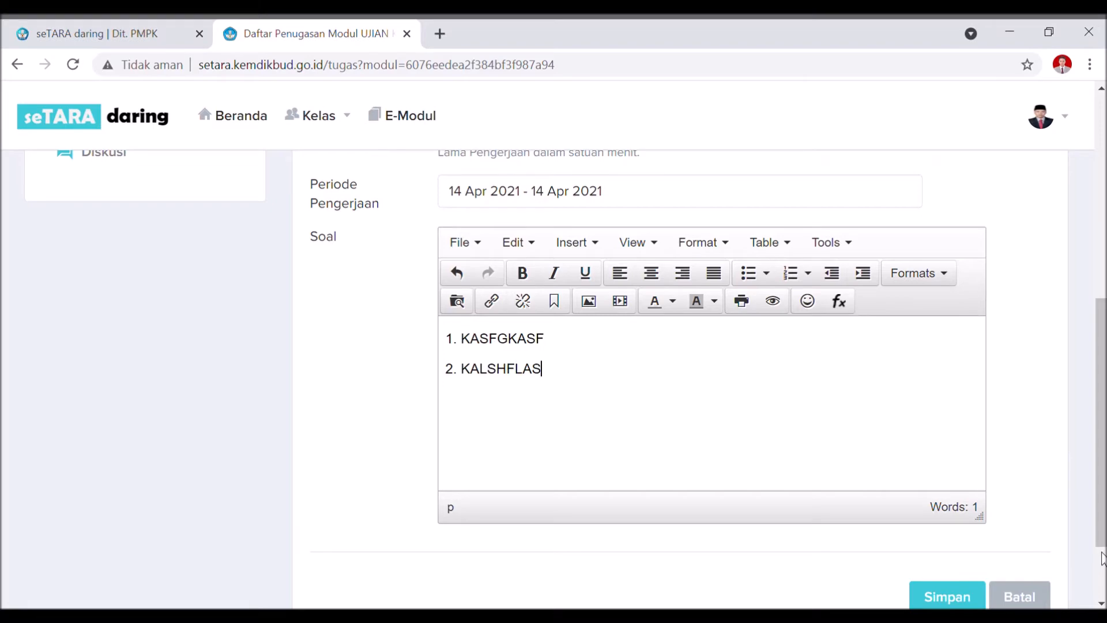
scroll(1102, 558, "down", 1)
scroll(972, 502, "up", 4)
scroll(970, 505, "down", 5)
left_click(970, 500)
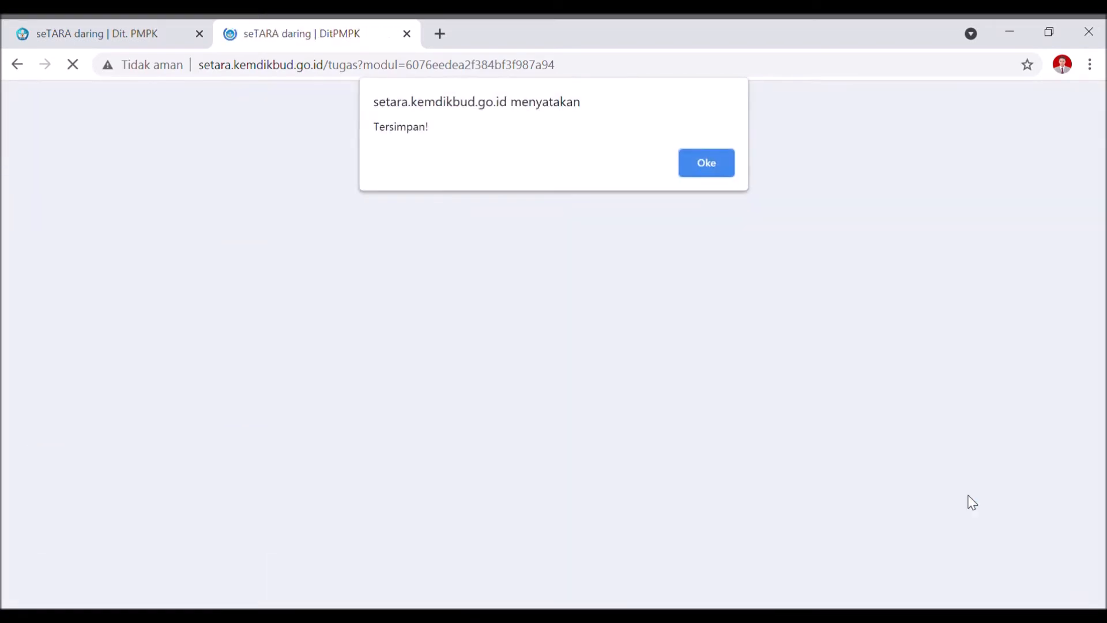
Expand the ESSAY UKK TIK 2020/2021 card, select its access code, and open Lihat Tugas Siswa.
left_click(713, 165)
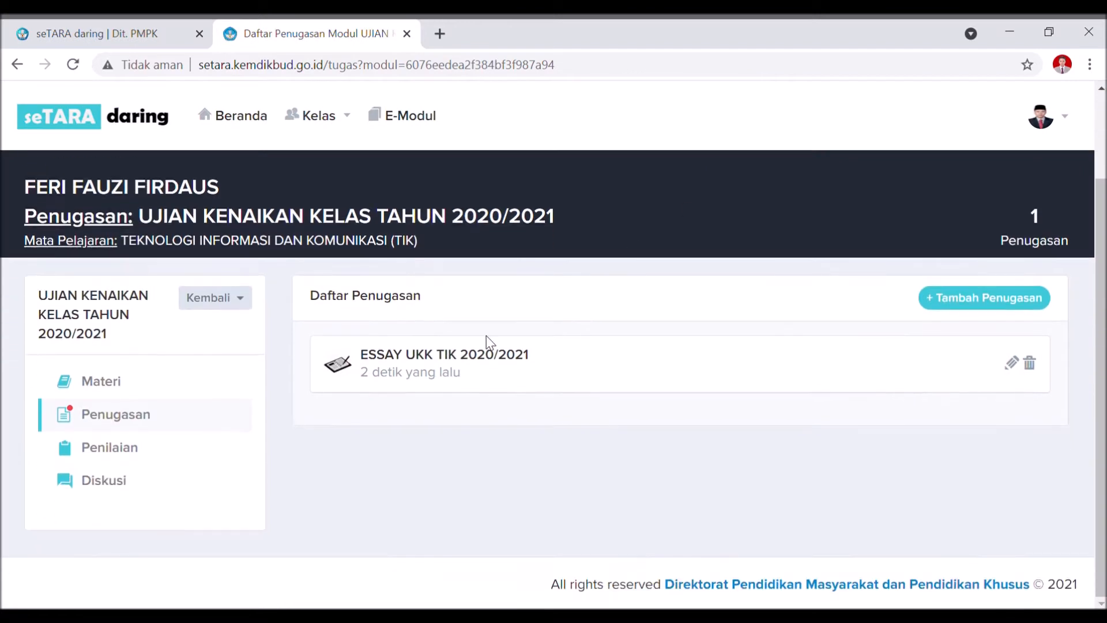
left_click(459, 352)
scroll(461, 356, "down", 2)
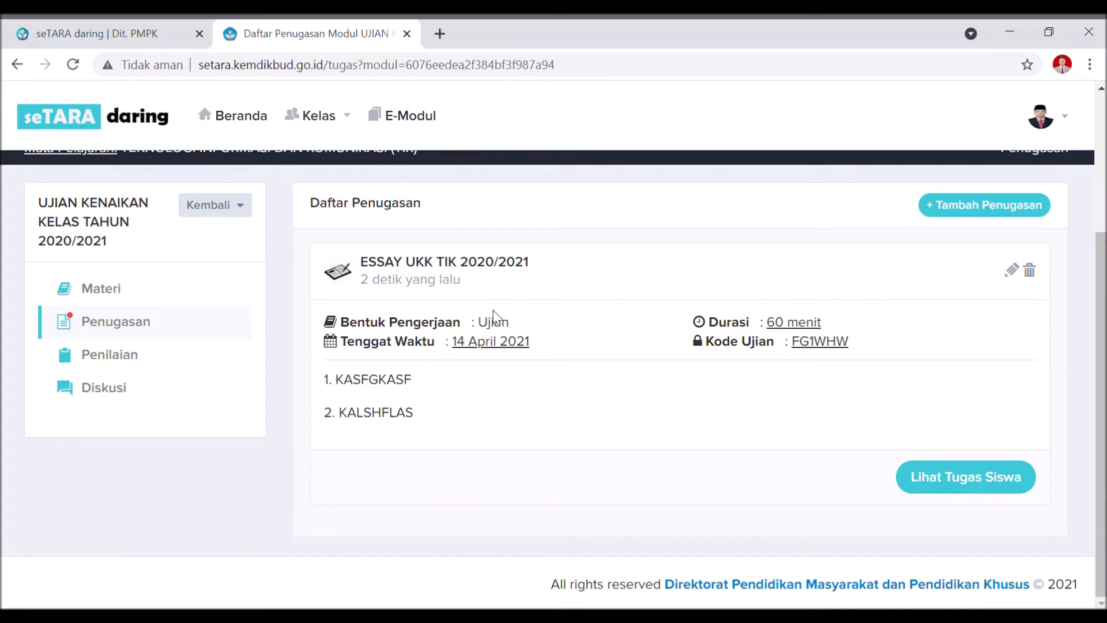
left_click_drag(823, 345, 791, 345)
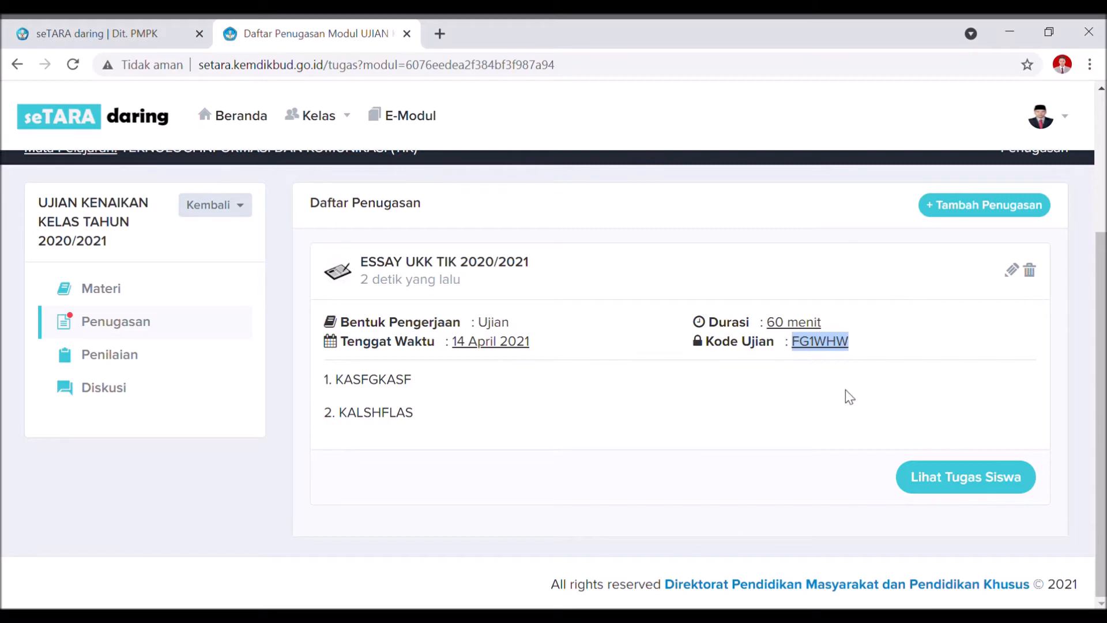
left_click(934, 490)
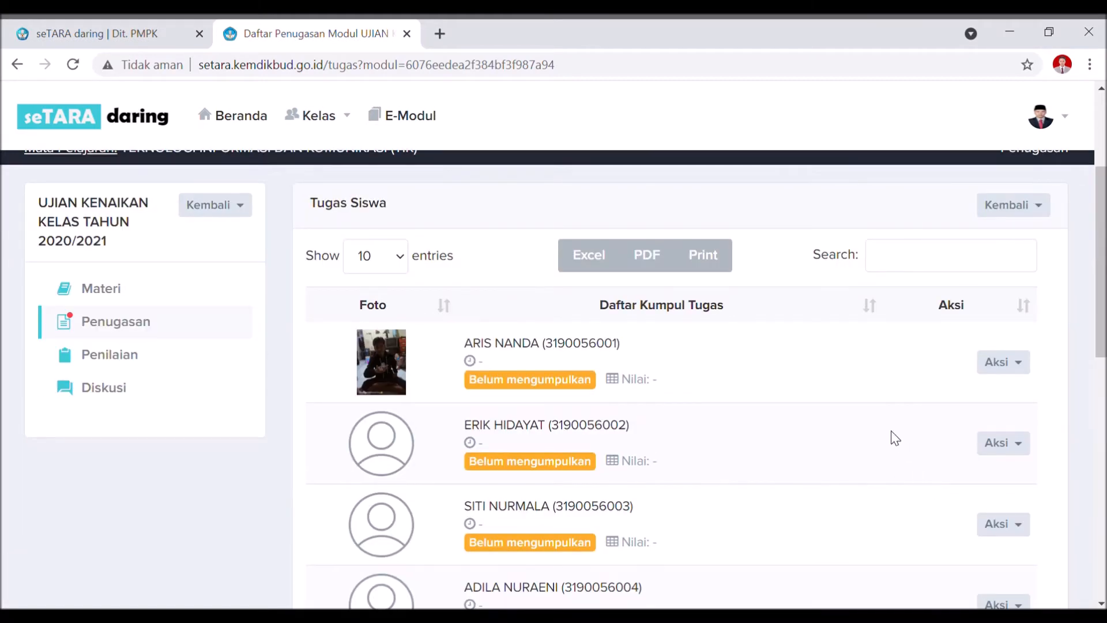
Scroll through the Tugas Siswa table, then go back to the assignment list.
scroll(743, 329, "down", 2)
scroll(532, 259, "down", 9)
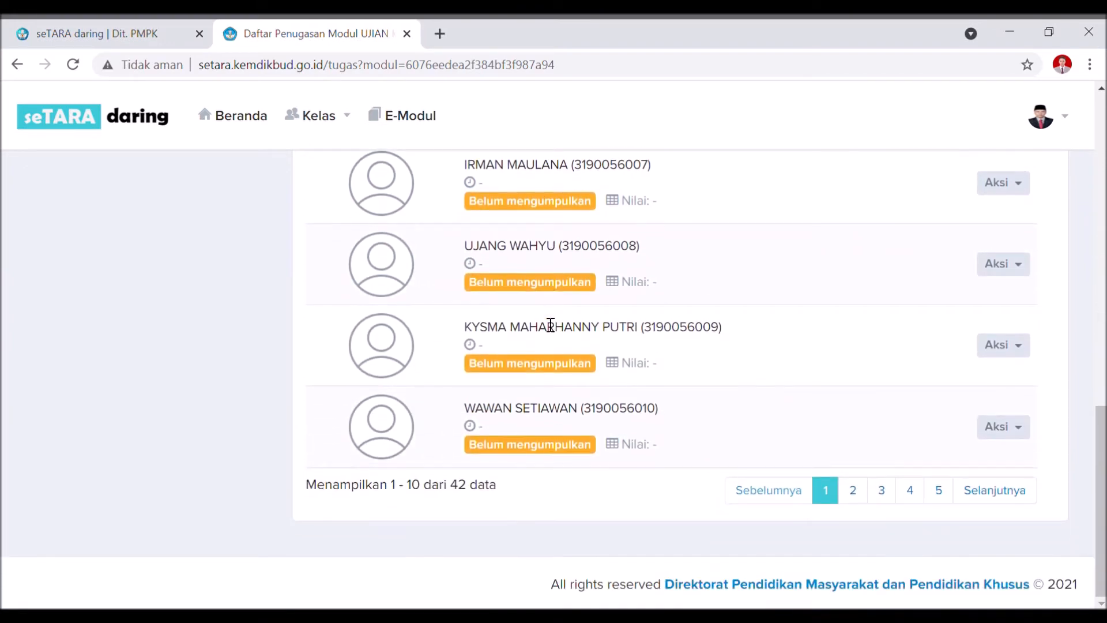
scroll(551, 324, "up", 9)
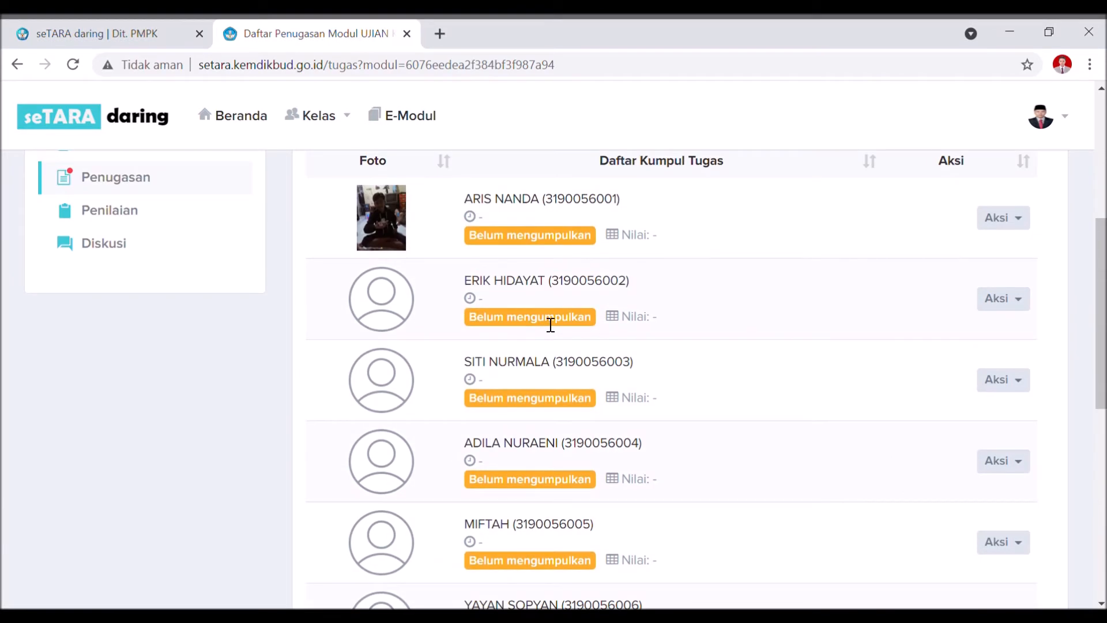
scroll(551, 325, "up", 2)
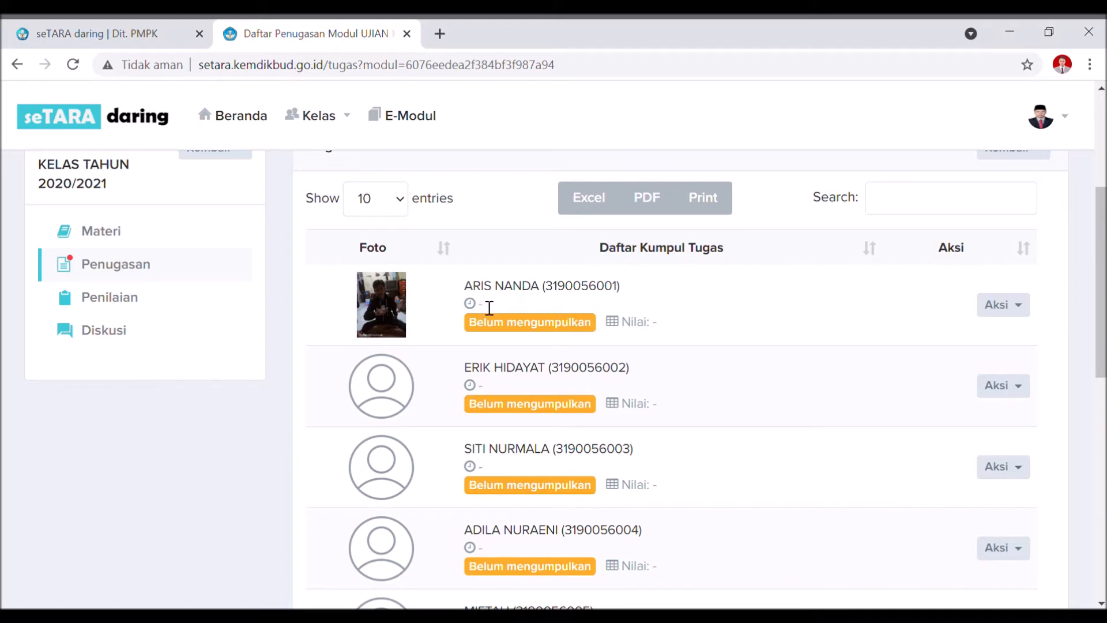
left_click(18, 64)
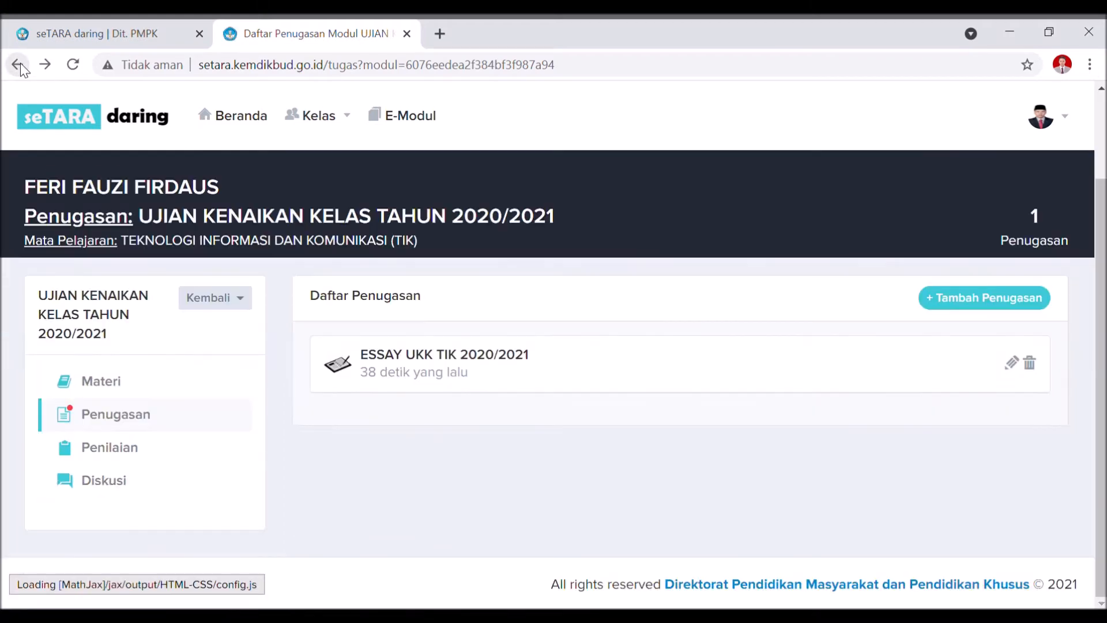
Open the module's Penilaian section and start a new assessment with + Tambah Penilaian.
left_click(101, 453)
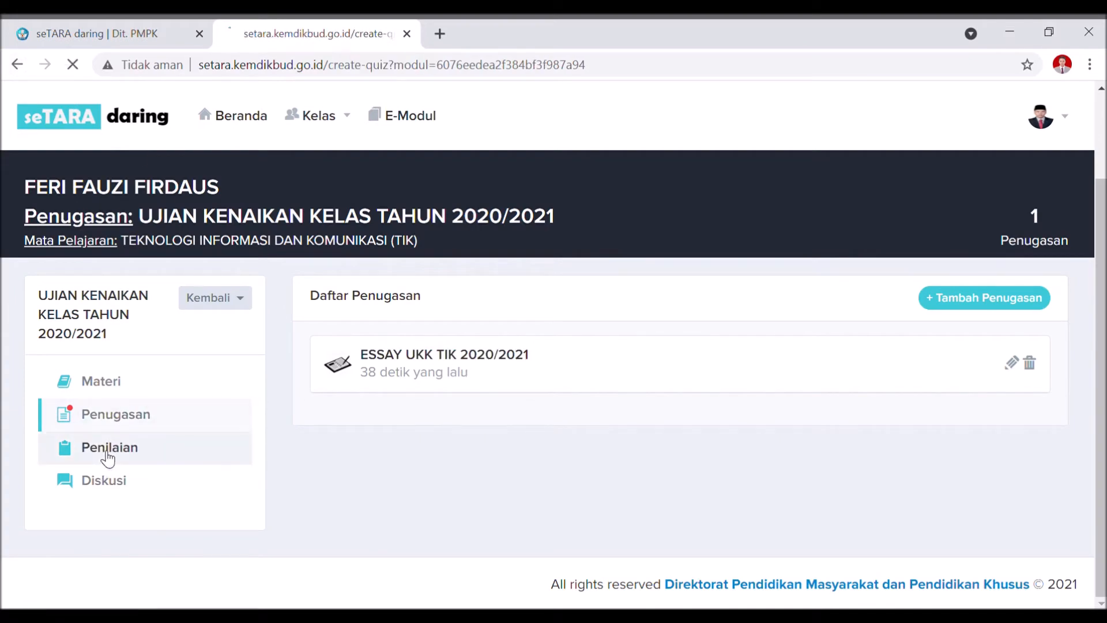
scroll(434, 402, "down", 3)
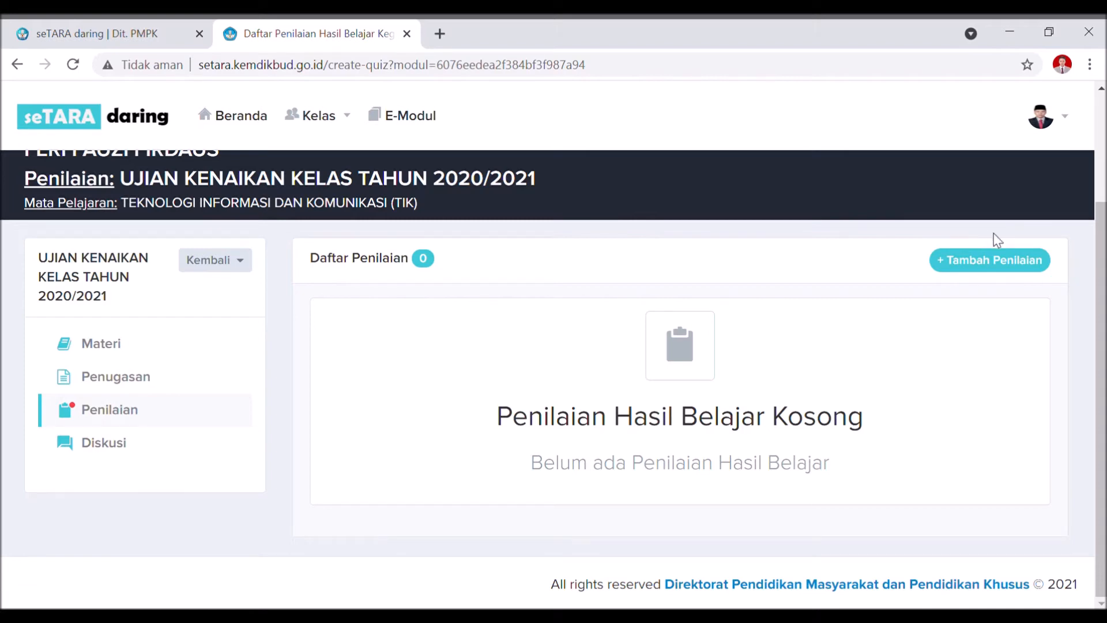
left_click(972, 263)
Name the assessment UKK TIK 2020/2021, set duration 60 and type Ujian.
left_click(617, 187)
left_click(549, 226)
mouse_move(479, 211)
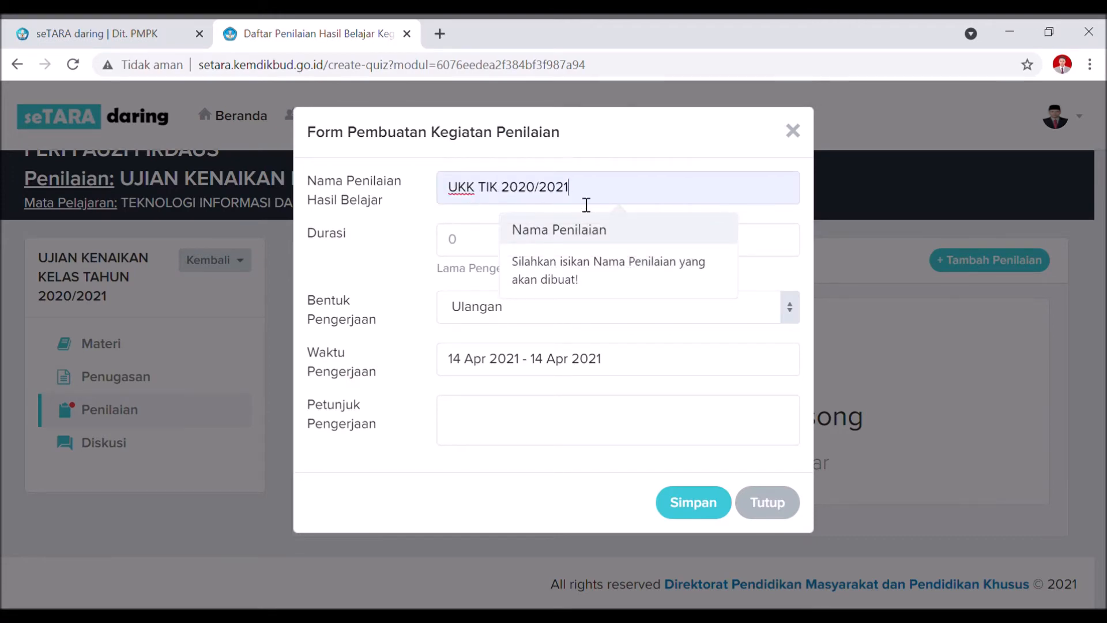
left_click(496, 248)
type("60")
left_click(511, 303)
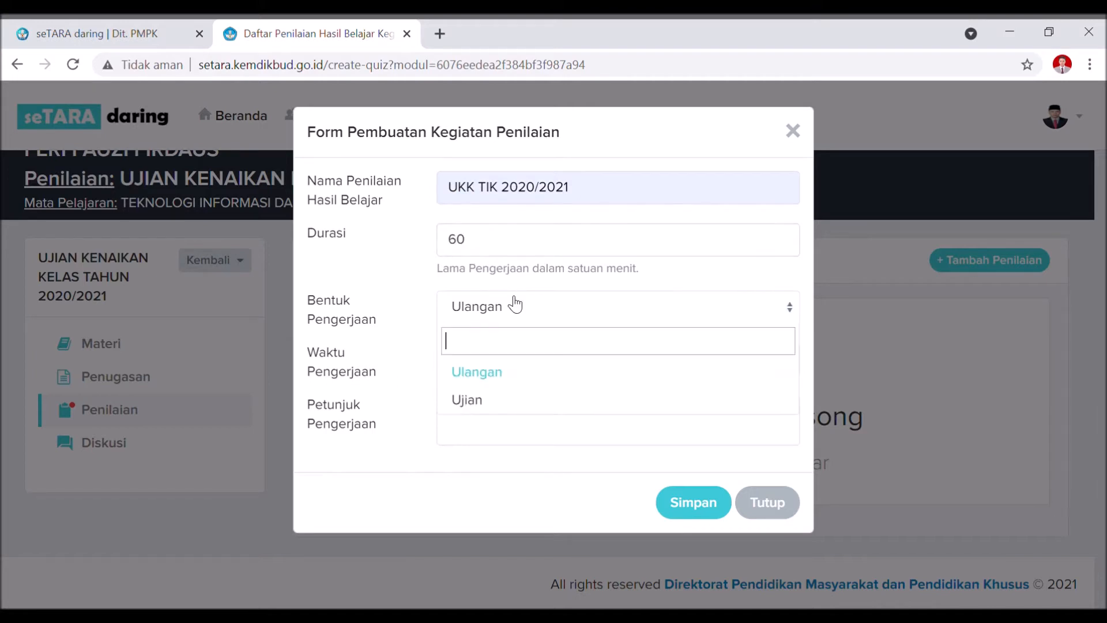
left_click(496, 406)
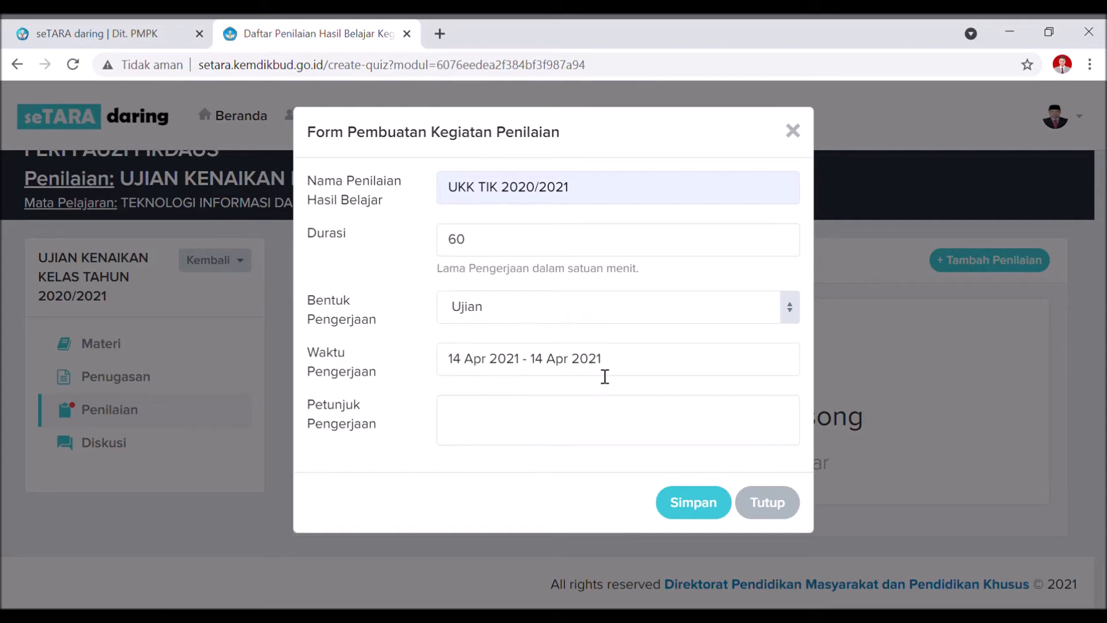
Set the period to 15 Apr 2021, add instructions 'Jawanlah Soal UKK TIK dan Benar !', and save.
left_click(464, 365)
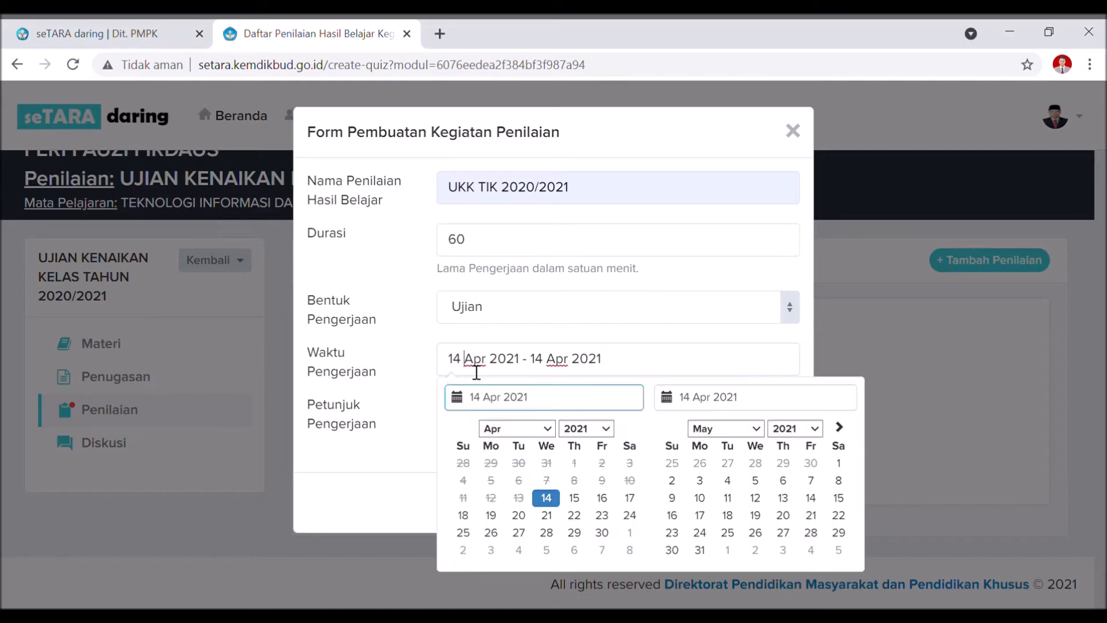
left_click(575, 499)
left_click(577, 500)
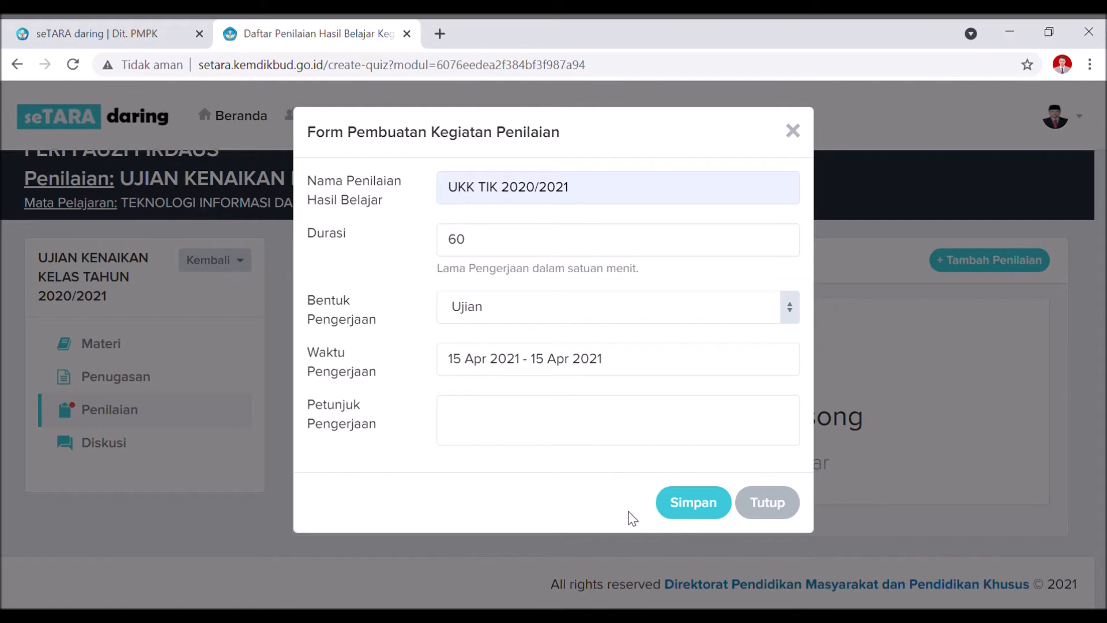
left_click(602, 440)
type("Jawanlah Soal UKK TIK d")
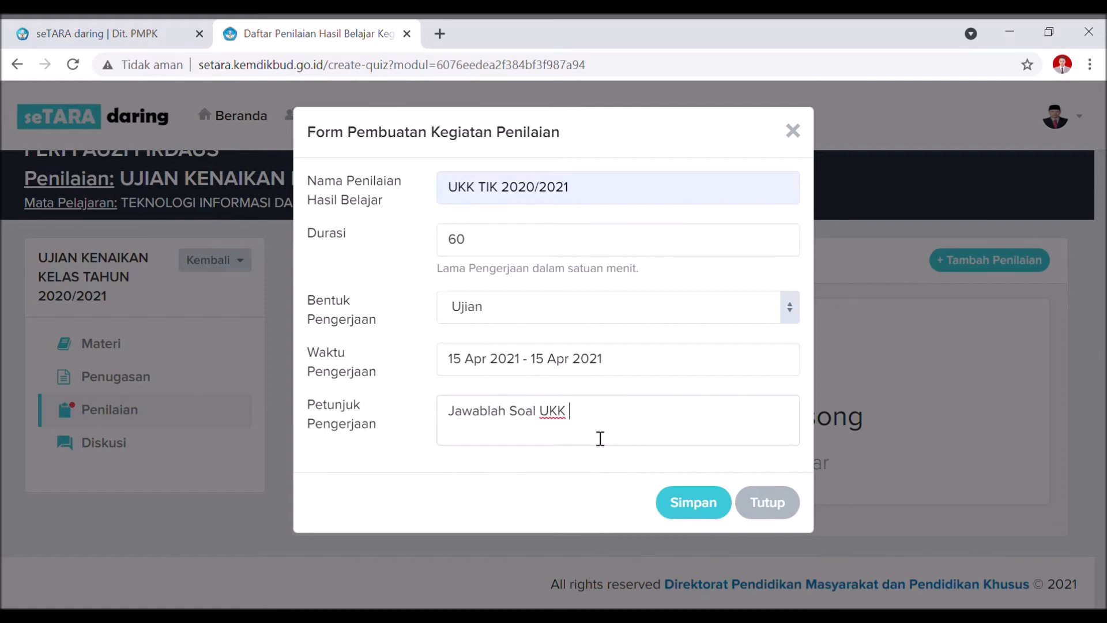
type("an Benar !")
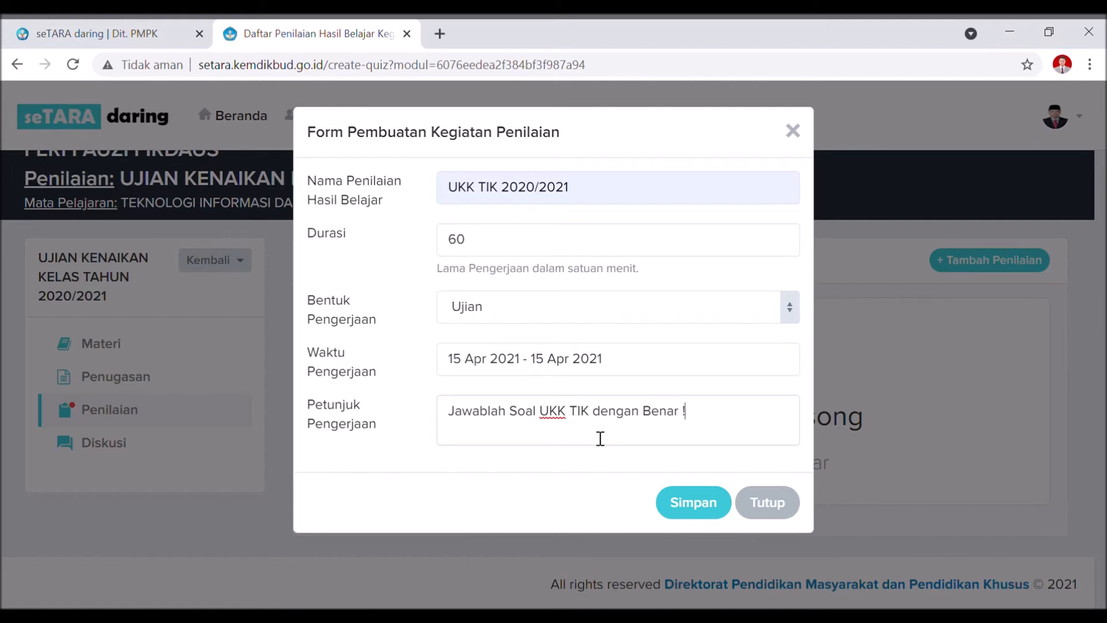
left_click(686, 500)
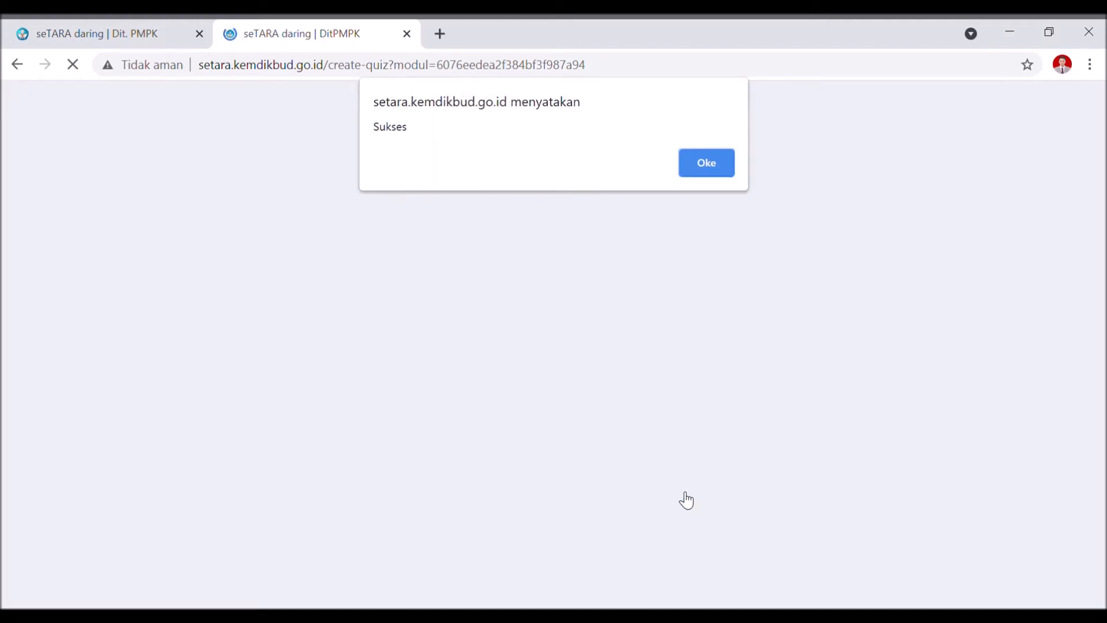
Download the Import Soal template Import (4).xlsx via the 'disini' link and open it.
left_click(720, 172)
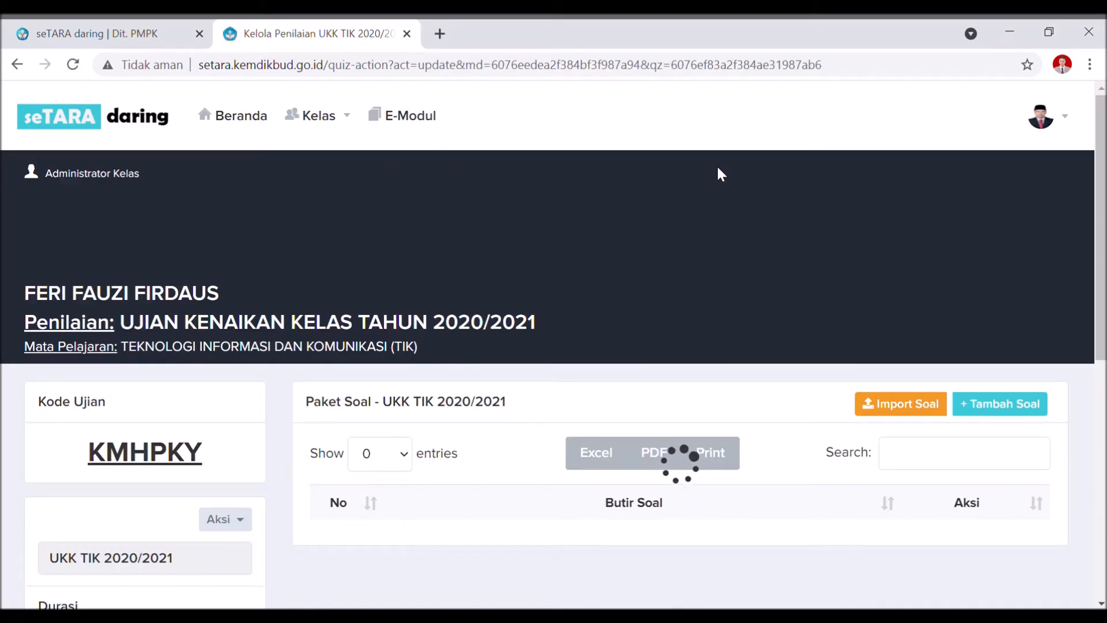
scroll(743, 213, "down", 3)
scroll(743, 222, "up", 1)
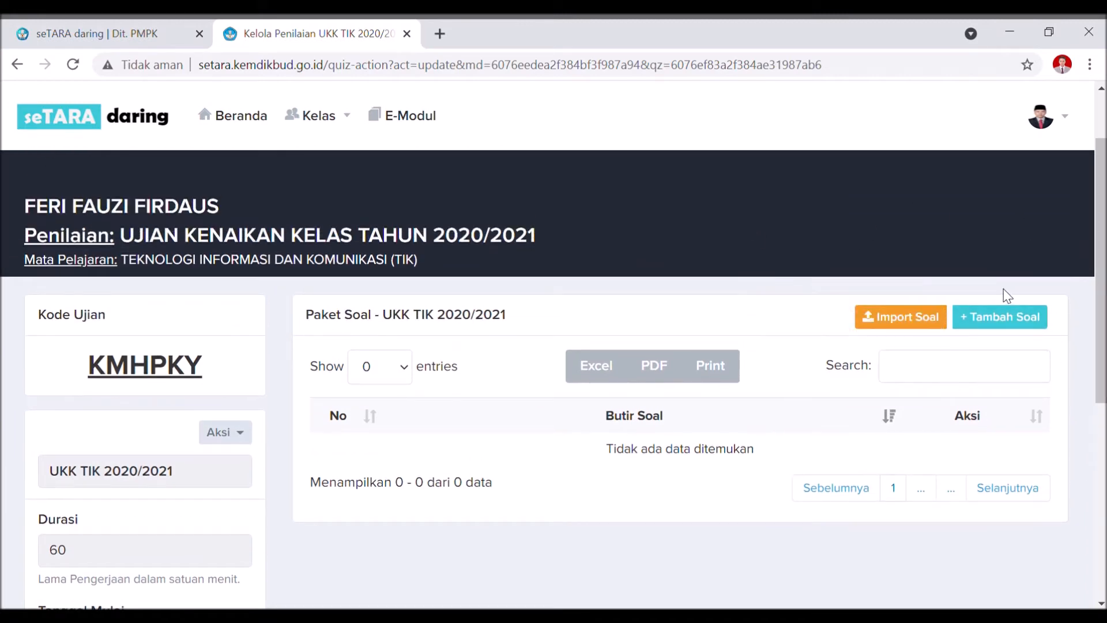
left_click(885, 322)
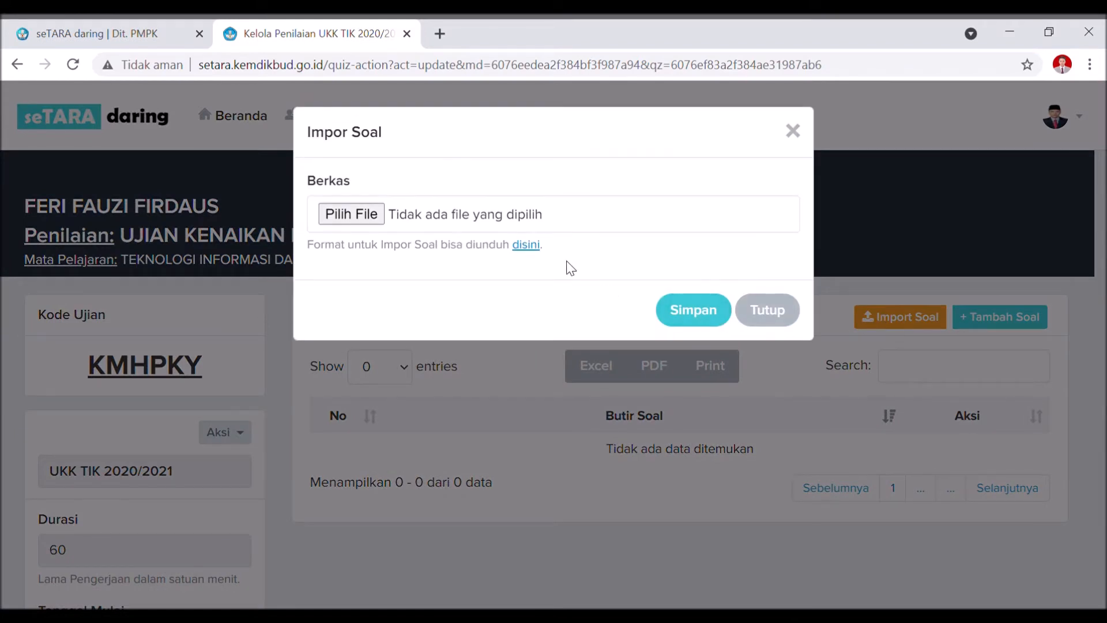
left_click(526, 246)
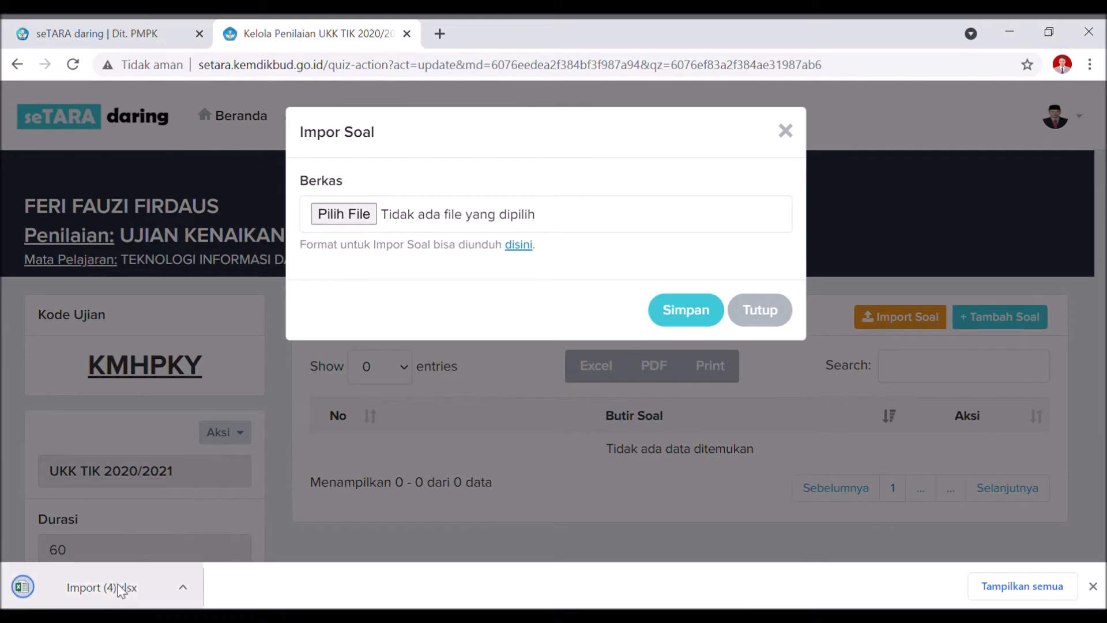
left_click(116, 584)
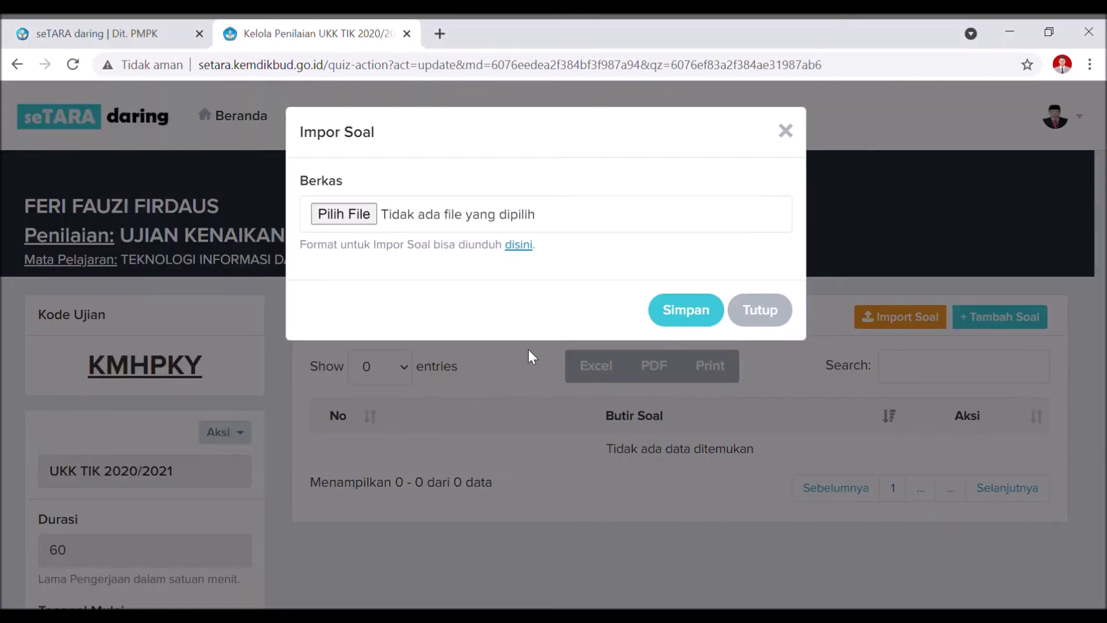
left_click(364, 219)
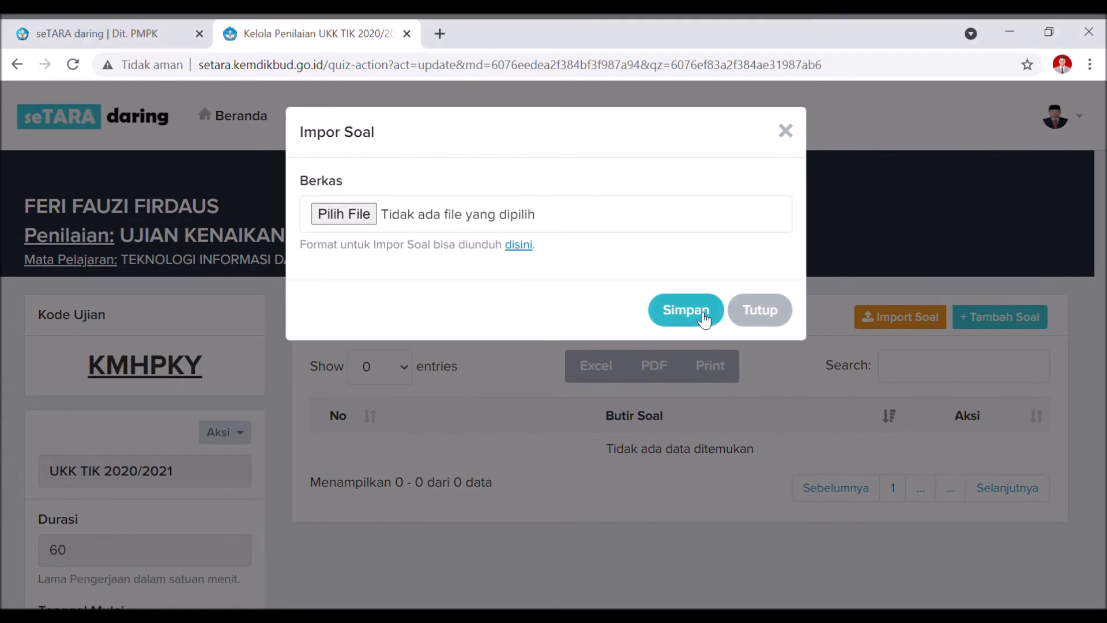
left_click(743, 319)
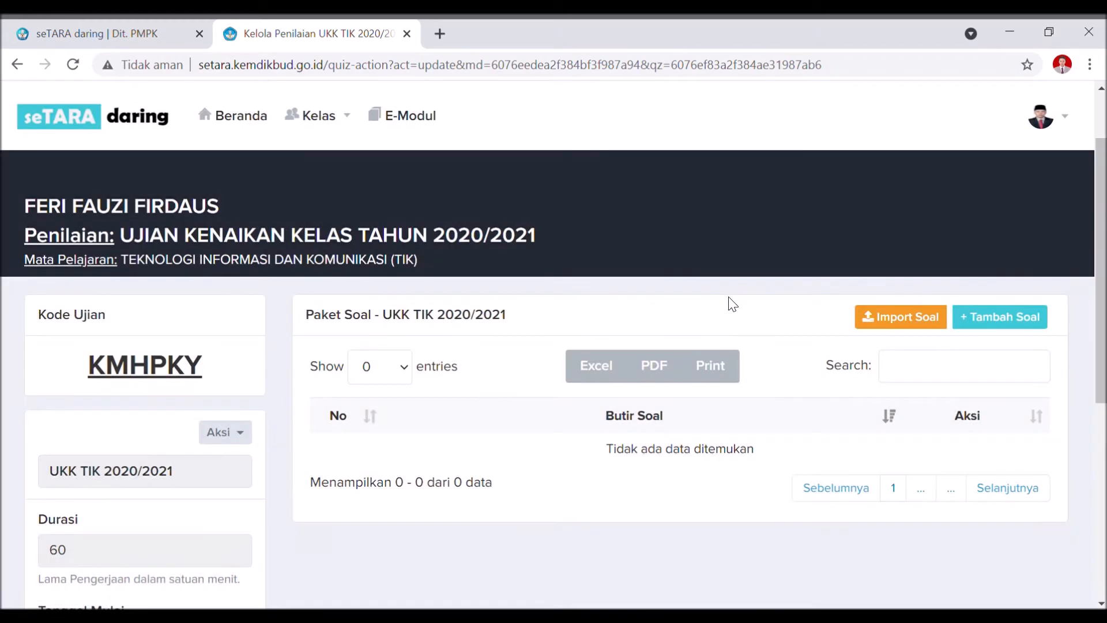
left_click(1030, 324)
scroll(1031, 324, "down", 6)
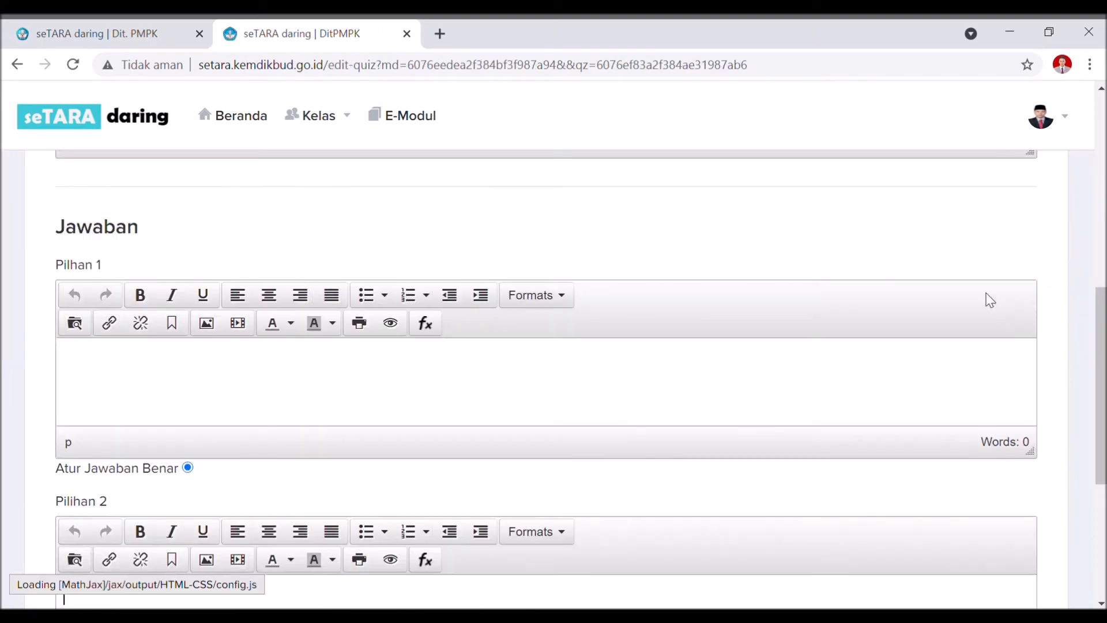
scroll(878, 257, "up", 5)
left_click(194, 515)
scroll(196, 510, "down", 2)
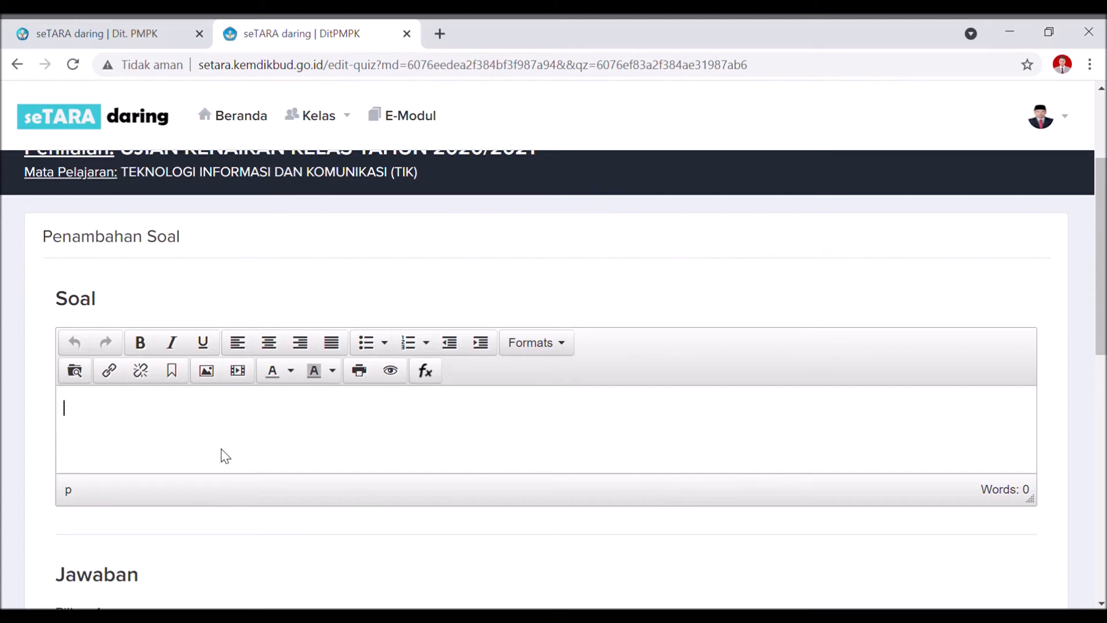
scroll(374, 426, "down", 3)
scroll(363, 438, "down", 2)
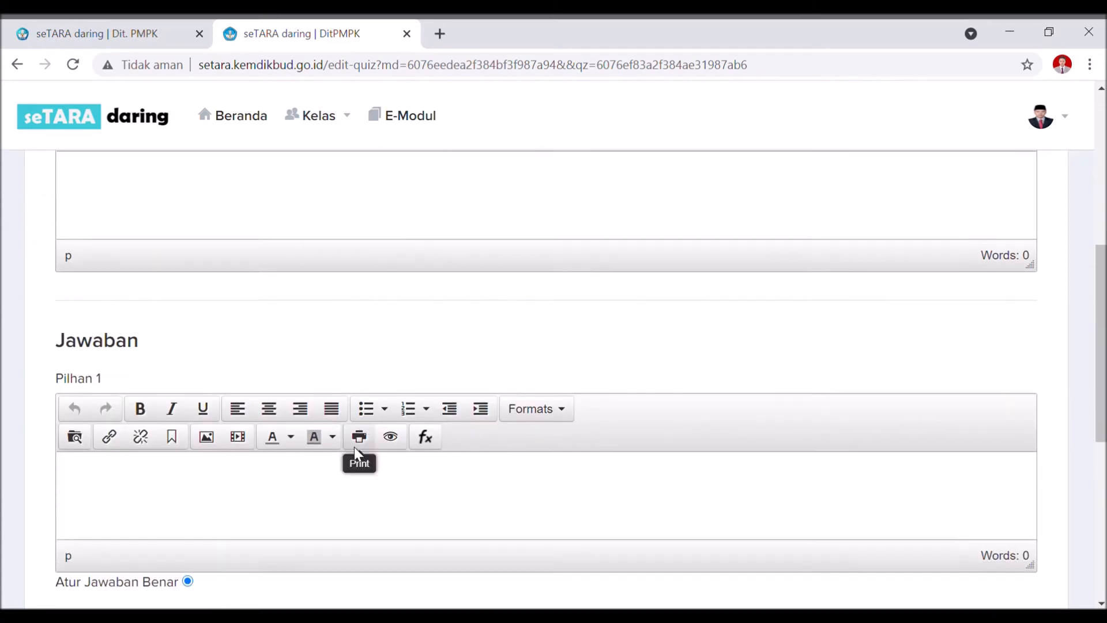
scroll(147, 483, "down", 4)
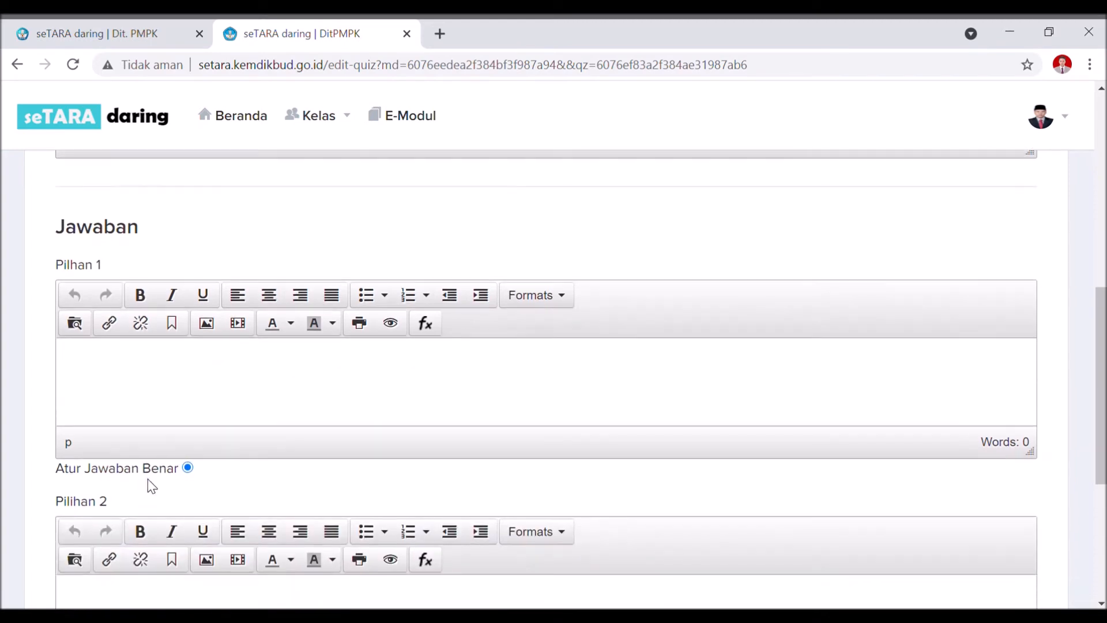
left_click(161, 458)
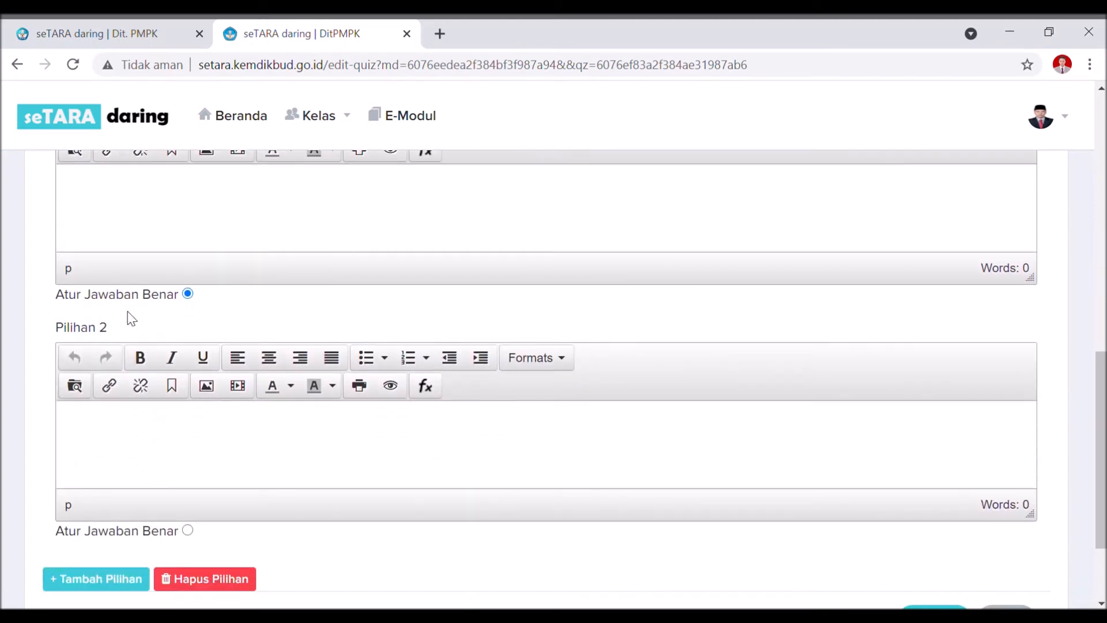
scroll(210, 372, "down", 2)
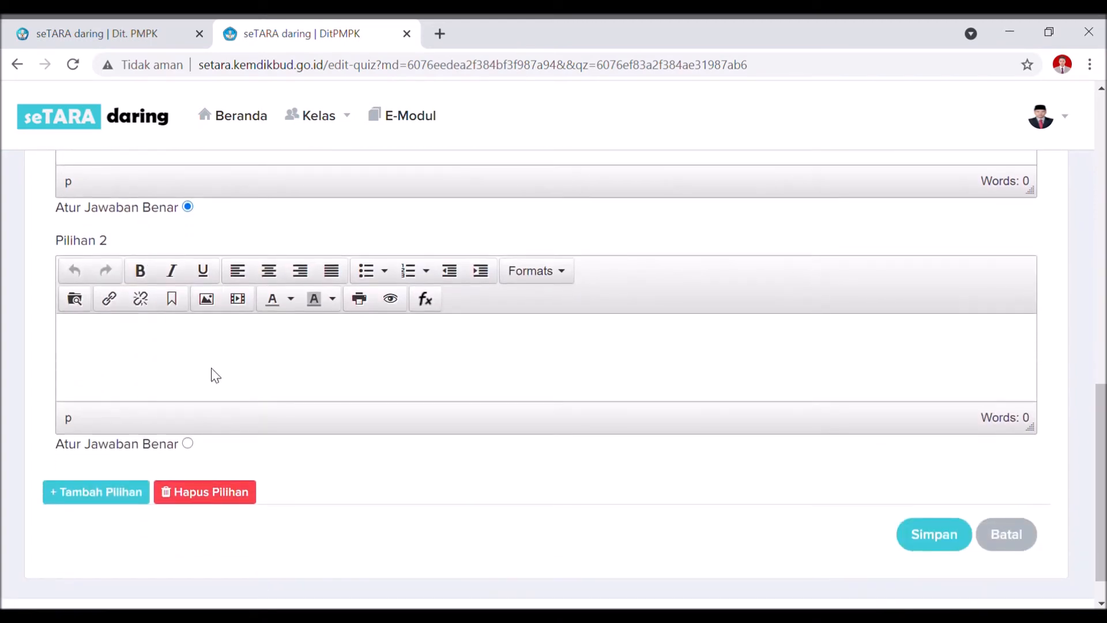
left_click(114, 497)
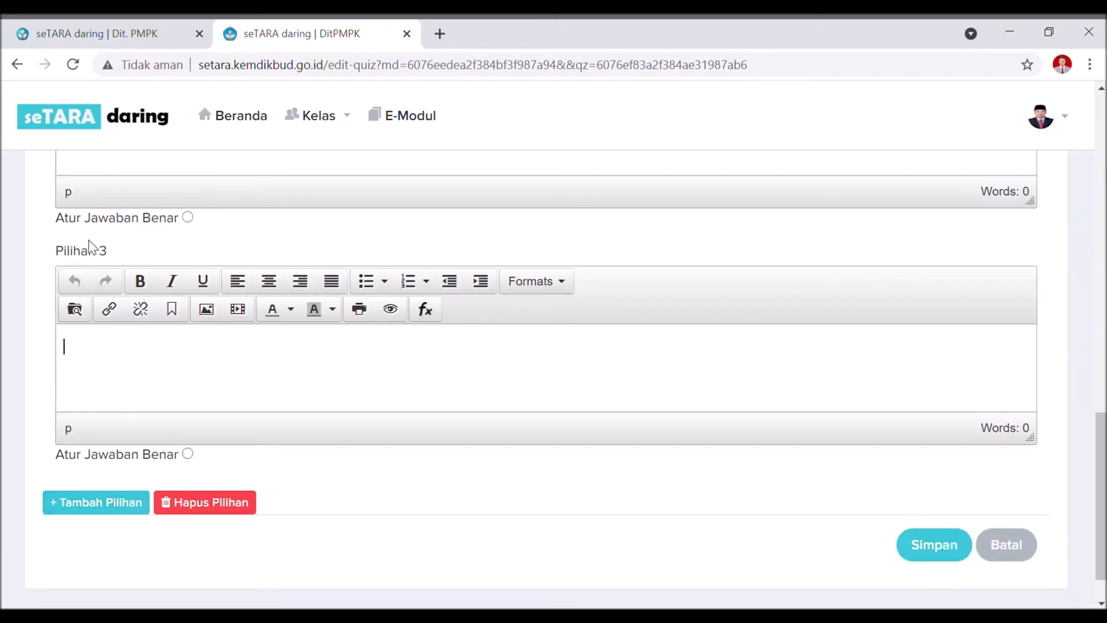
left_click(92, 499)
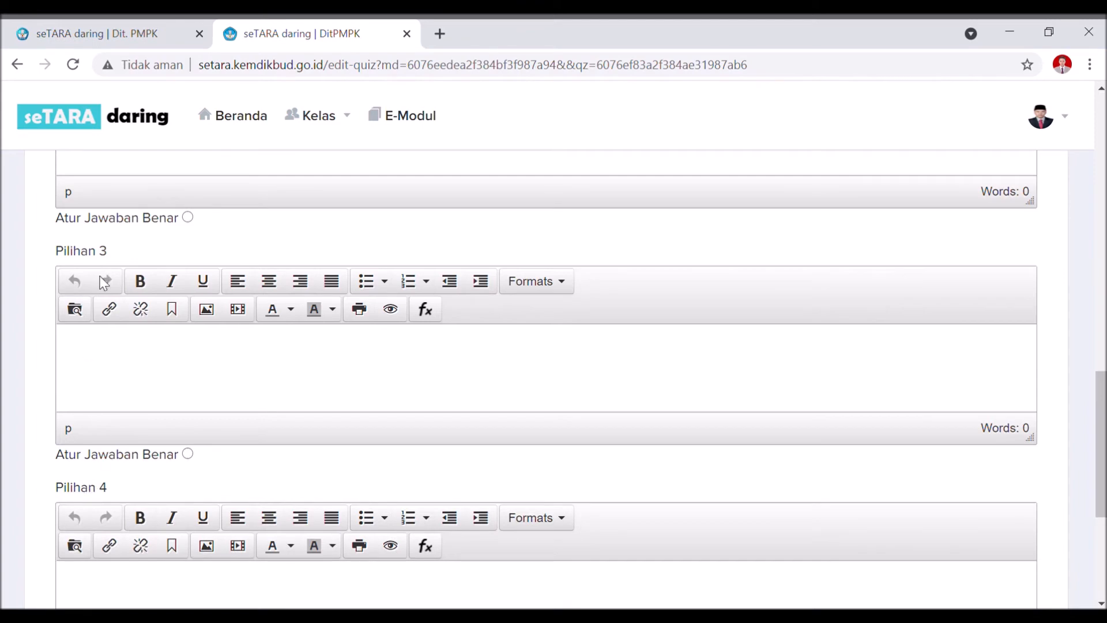
scroll(100, 496, "down", 3)
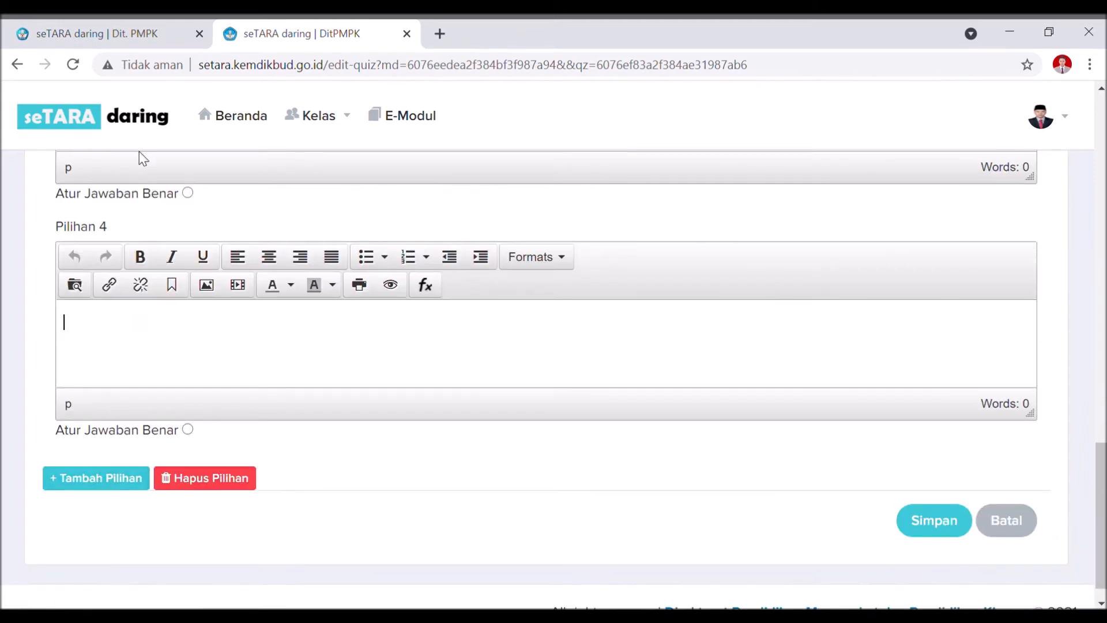
left_click(115, 483)
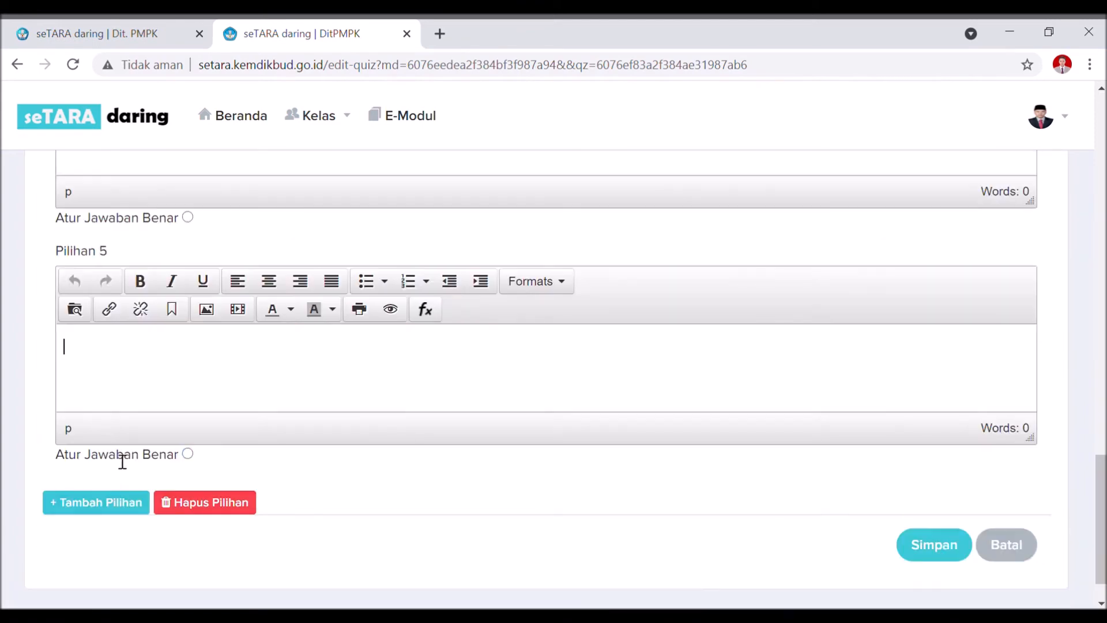
scroll(173, 308, "up", 5)
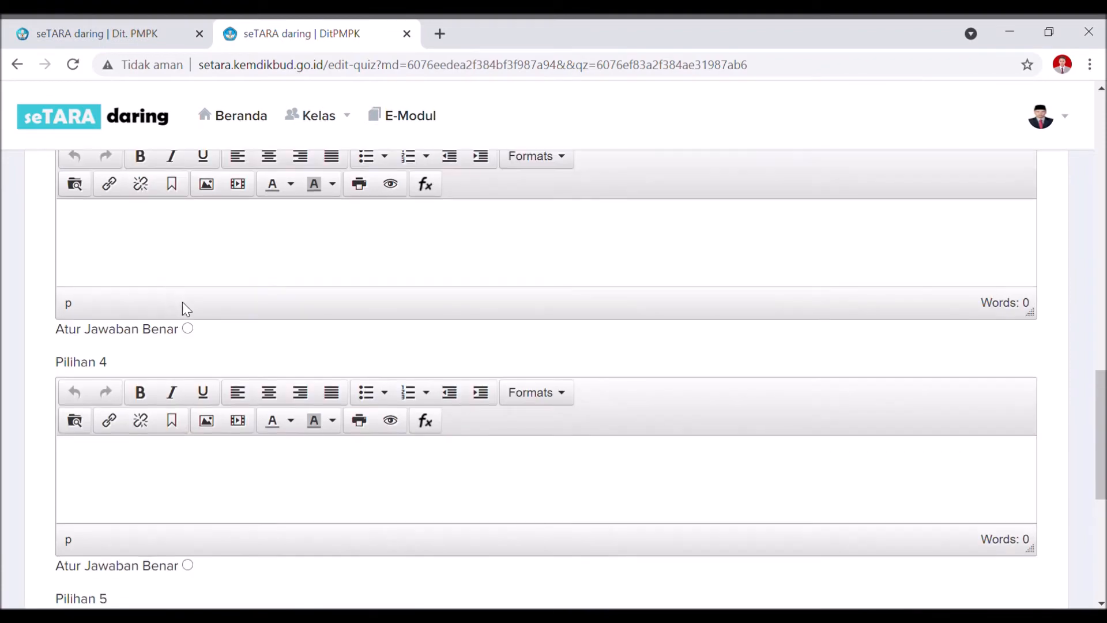
scroll(185, 305, "up", 7)
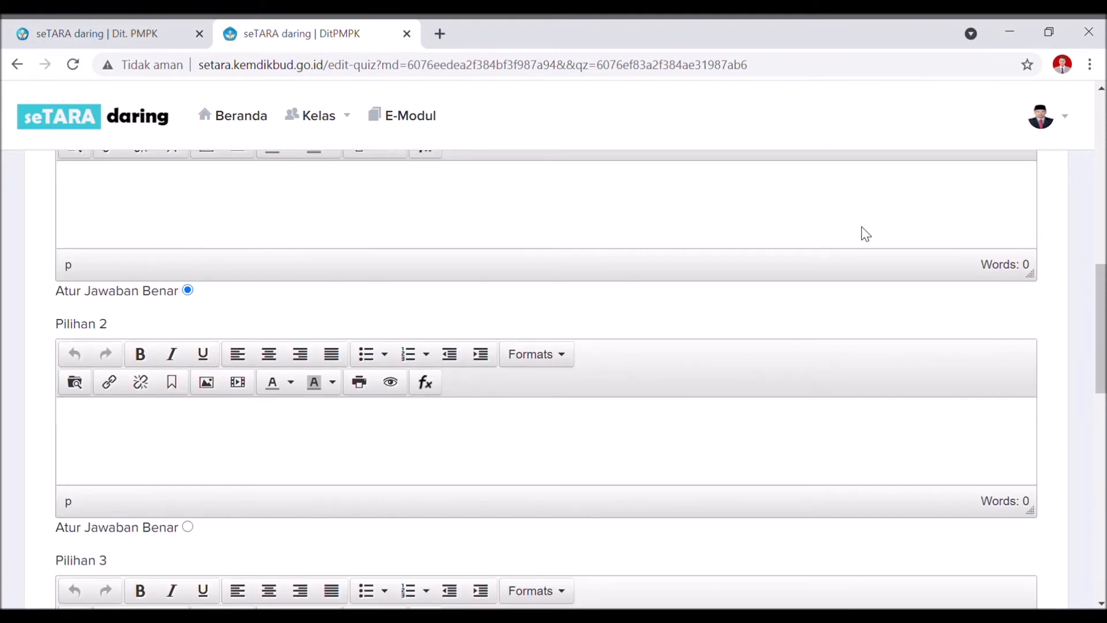
scroll(346, 360, "down", 3)
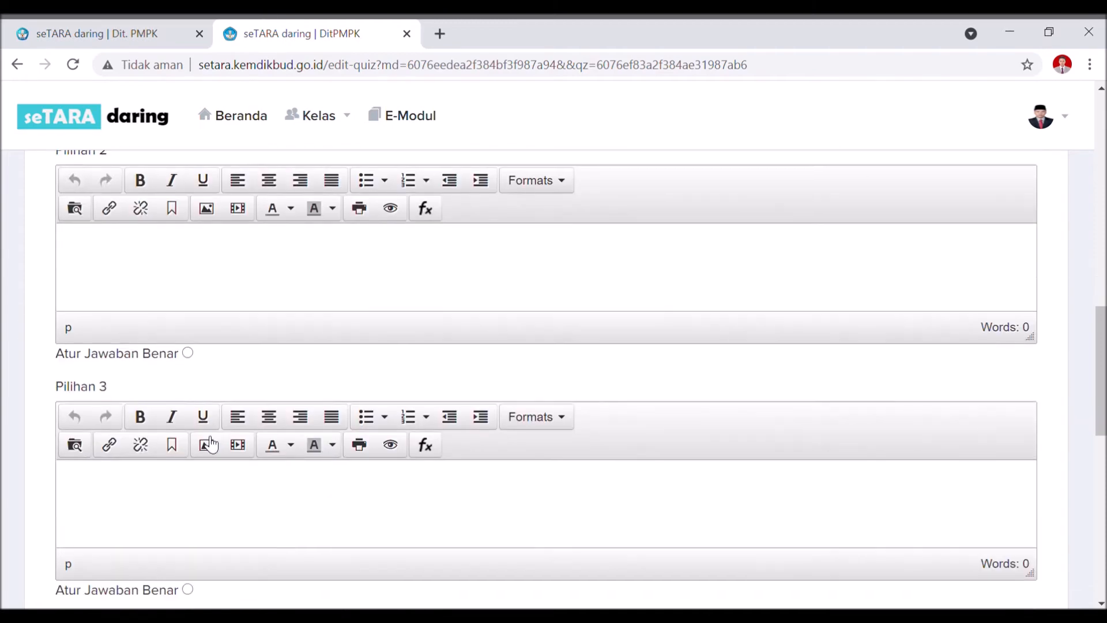
scroll(196, 404, "down", 4)
left_click(187, 415)
scroll(193, 433, "down", 3)
left_click(188, 478)
scroll(190, 482, "down", 5)
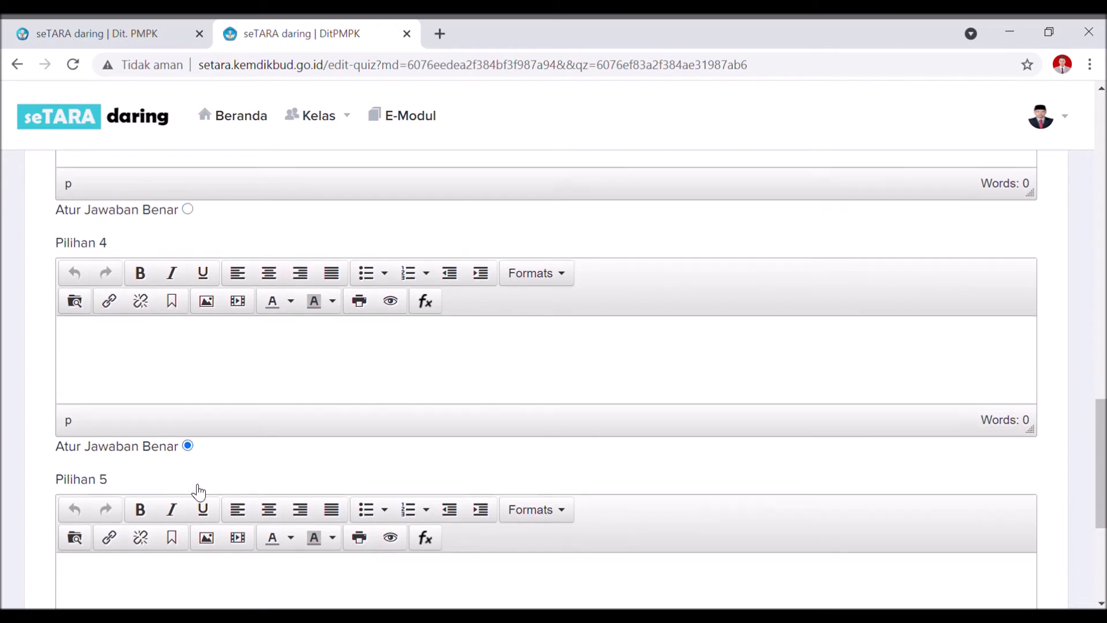
left_click(188, 454)
scroll(361, 445, "up", 20)
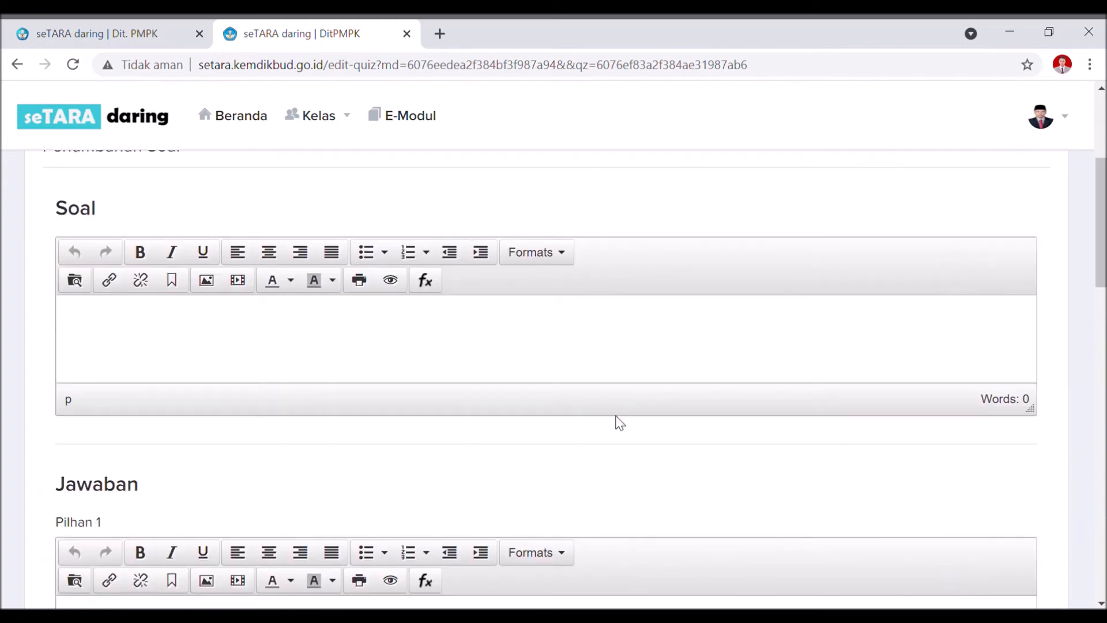
scroll(664, 401, "down", 1)
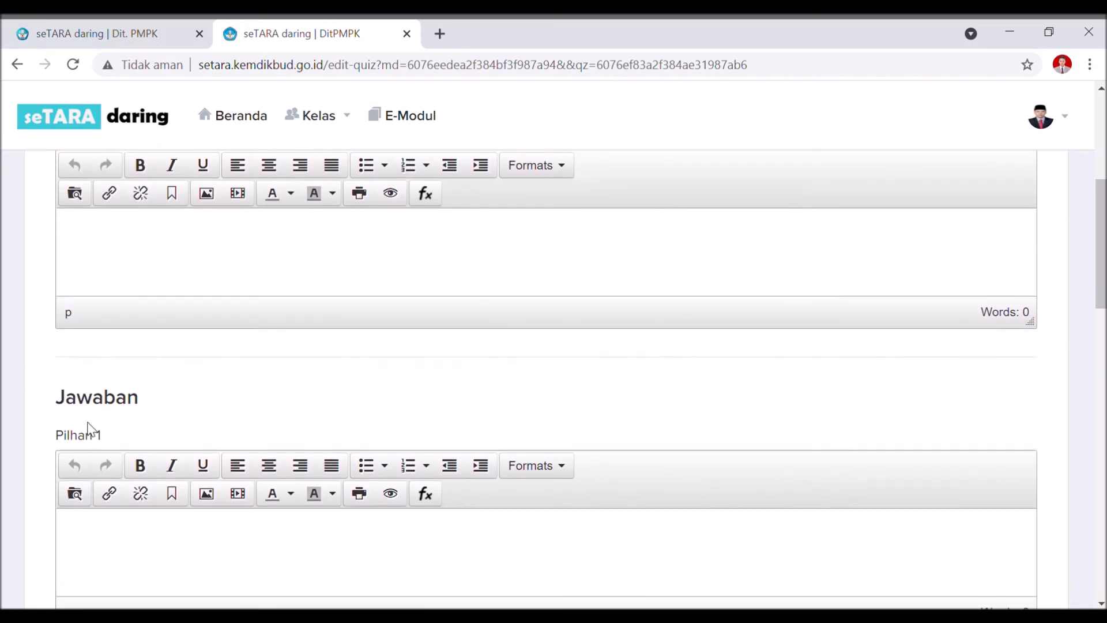
scroll(89, 431, "down", 3)
left_click(116, 392)
scroll(115, 389, "up", 3)
scroll(113, 388, "down", 4)
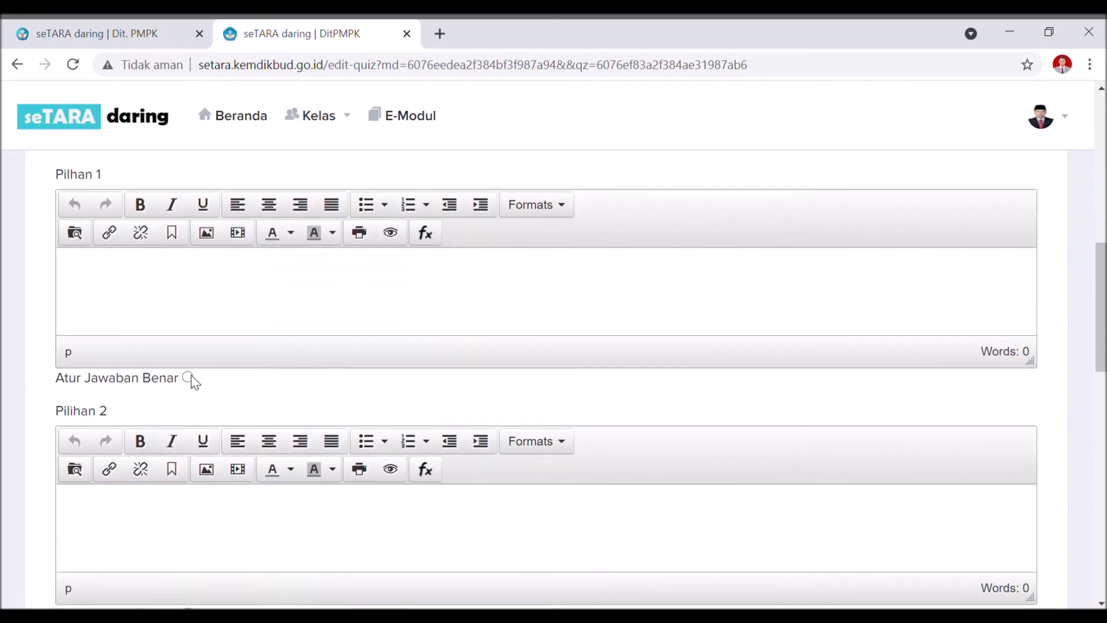
left_click(188, 378)
scroll(447, 313, "up", 2)
scroll(450, 320, "up", 4)
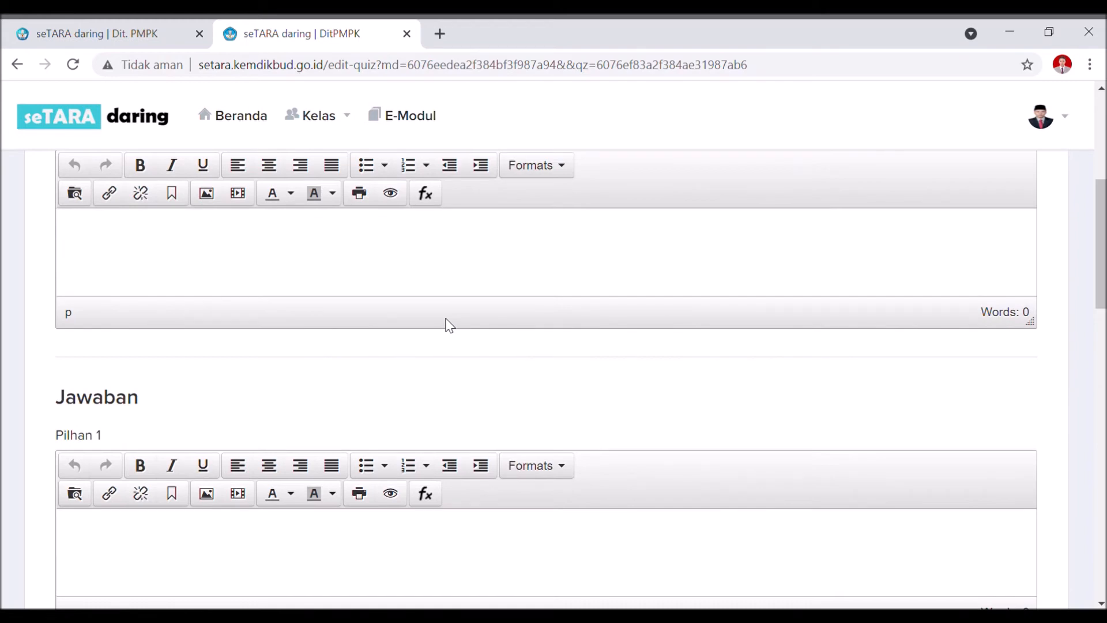
scroll(450, 323, "down", 4)
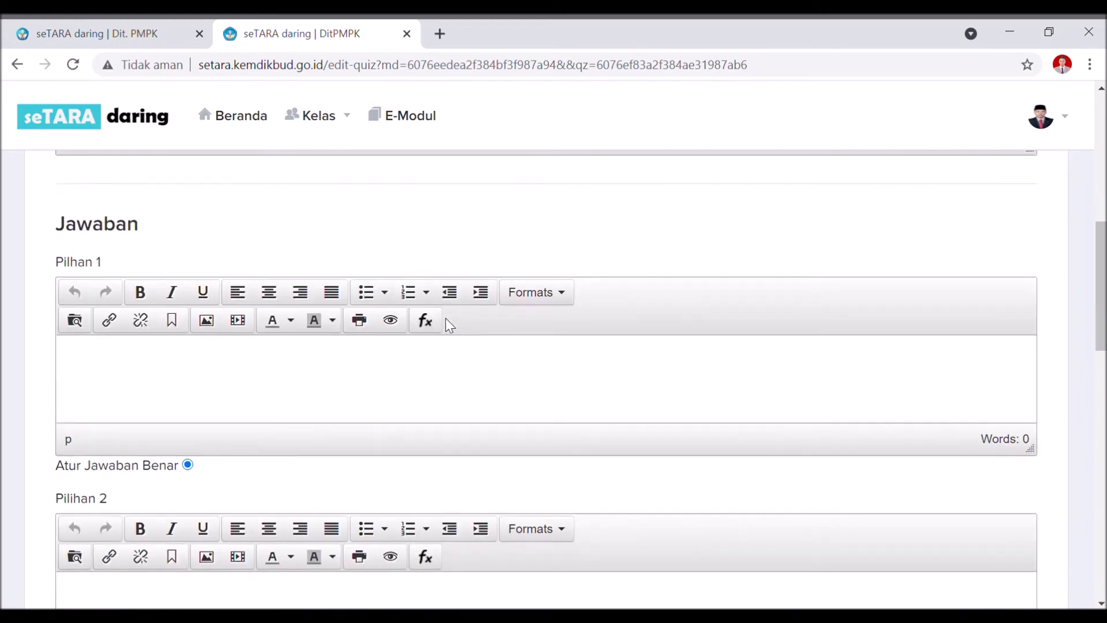
left_click(425, 320)
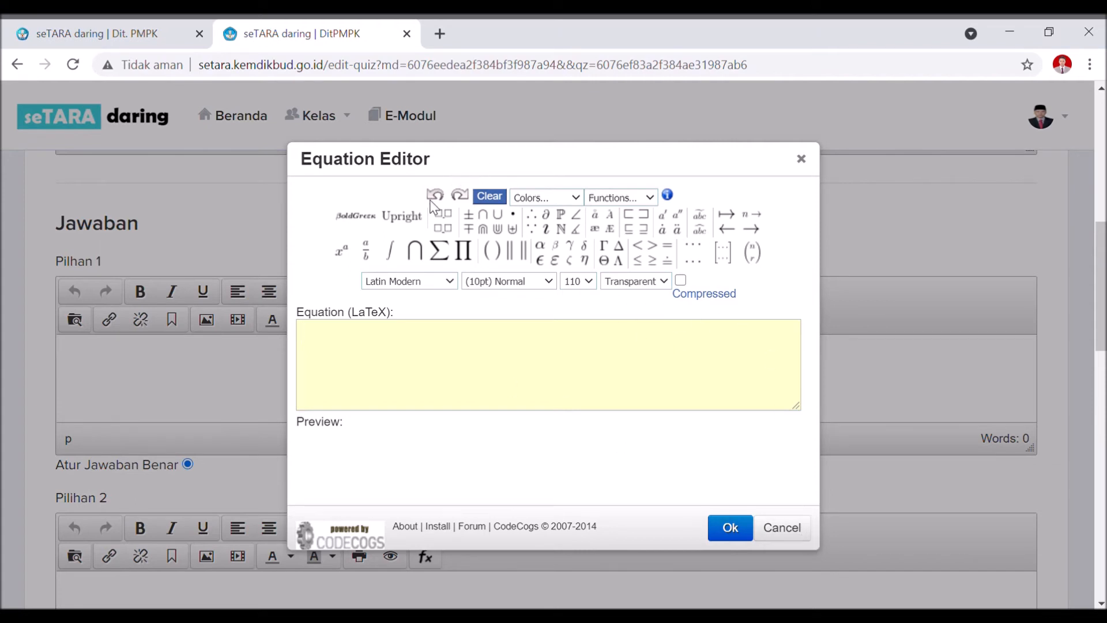
left_click(787, 527)
scroll(378, 371, "up", 2)
scroll(378, 367, "up", 3)
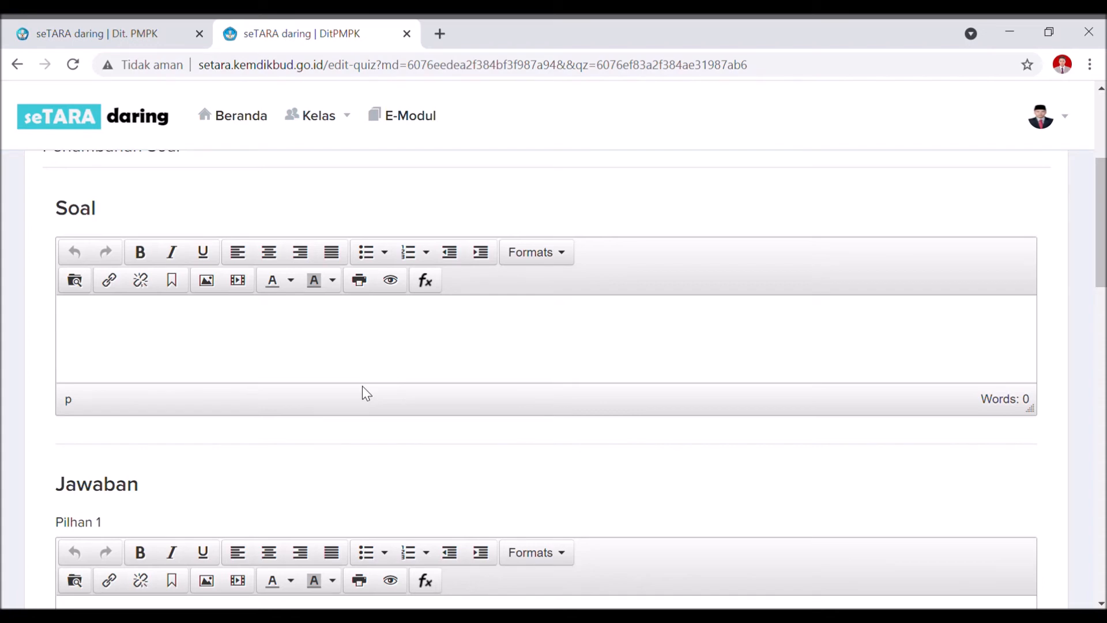
Return to the Soal editor and open the Tata Kelola File manager to insert an image.
scroll(339, 387, "down", 5)
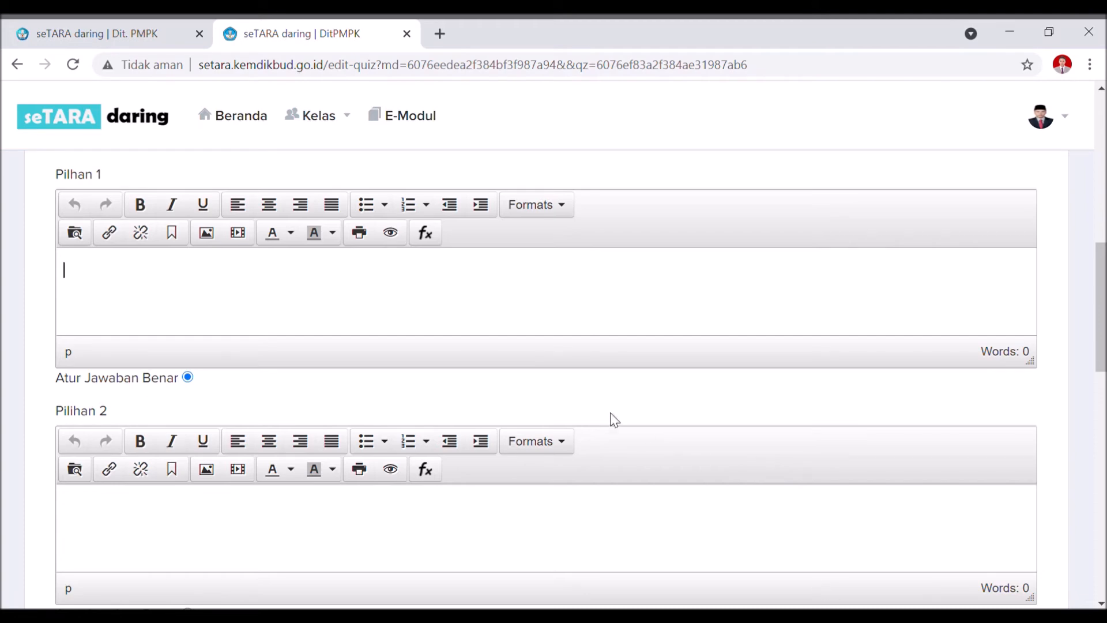
scroll(601, 407, "up", 5)
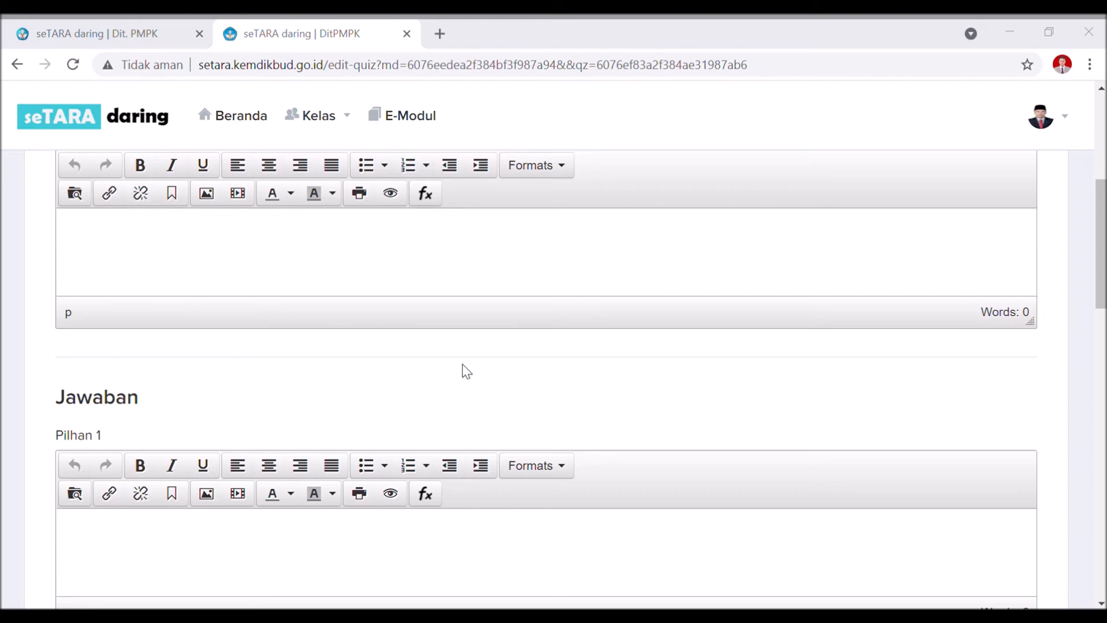
left_click(387, 391)
scroll(382, 351, "up", 1)
scroll(382, 345, "up", 3)
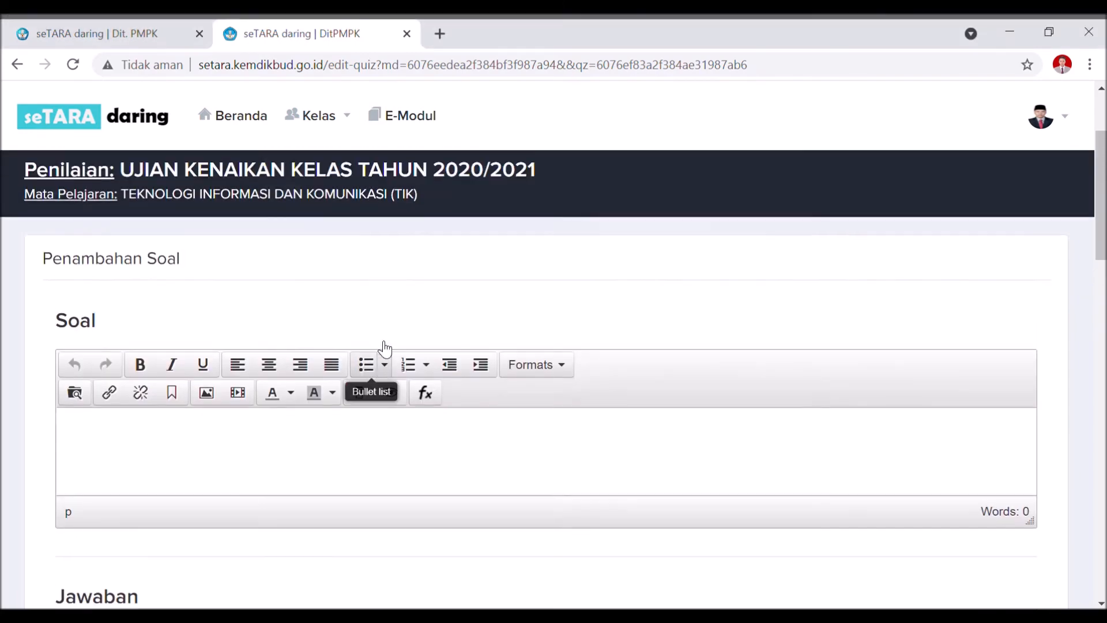
scroll(382, 348, "down", 2)
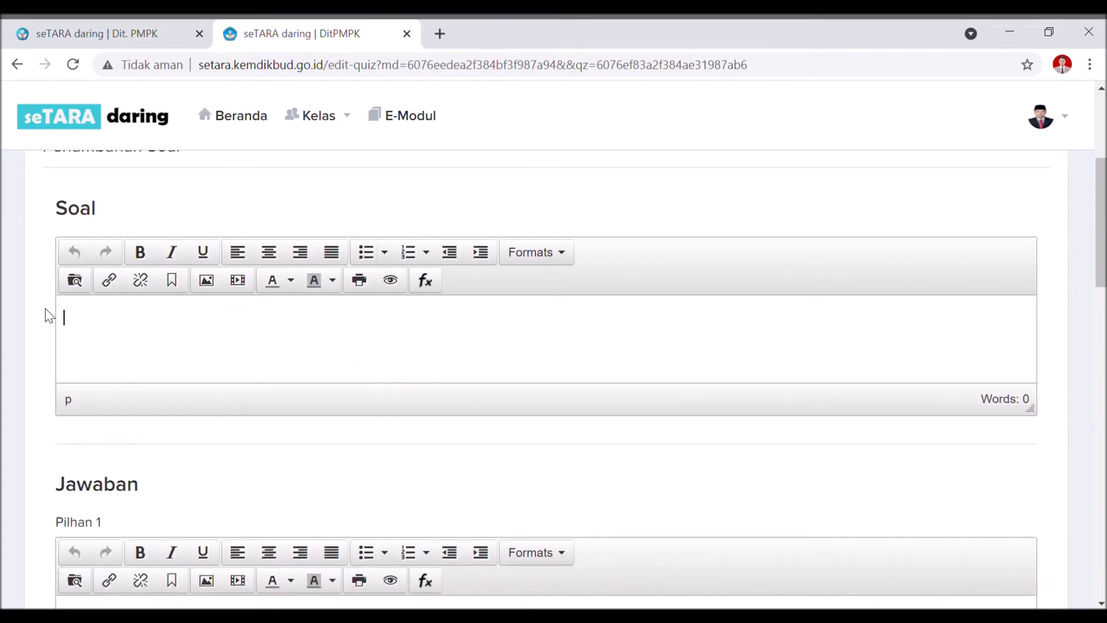
left_click(74, 281)
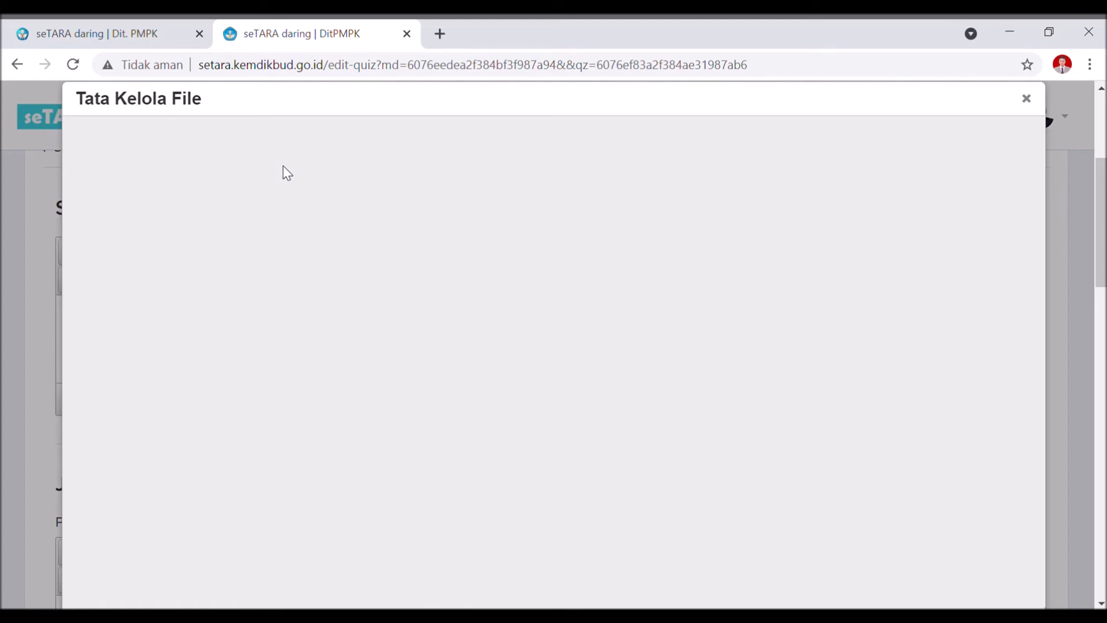
Move the still-empty file manager, close it, and reopen it from the question editor.
scroll(279, 182, "down", 1)
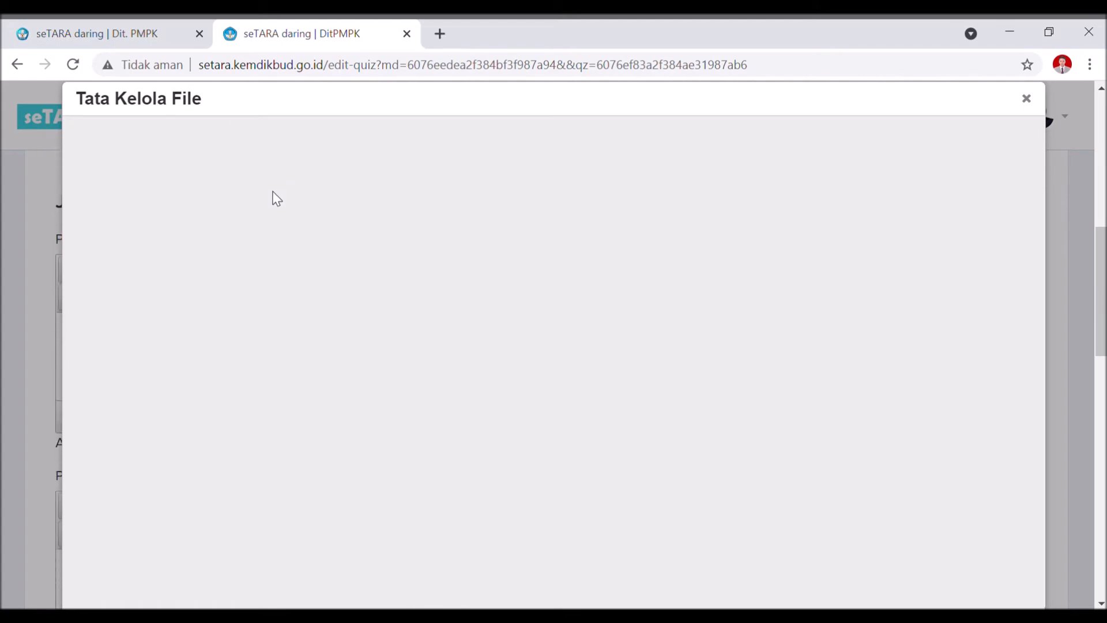
scroll(275, 197, "up", 5)
left_click_drag(724, 119, 652, 196)
left_click(948, 181)
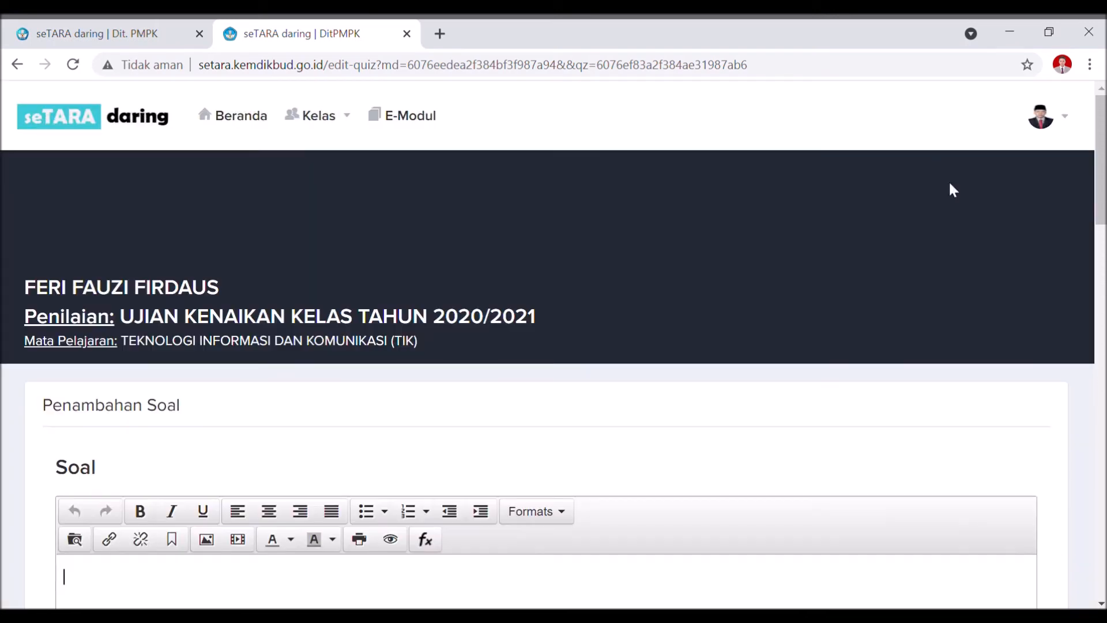
left_click(71, 541)
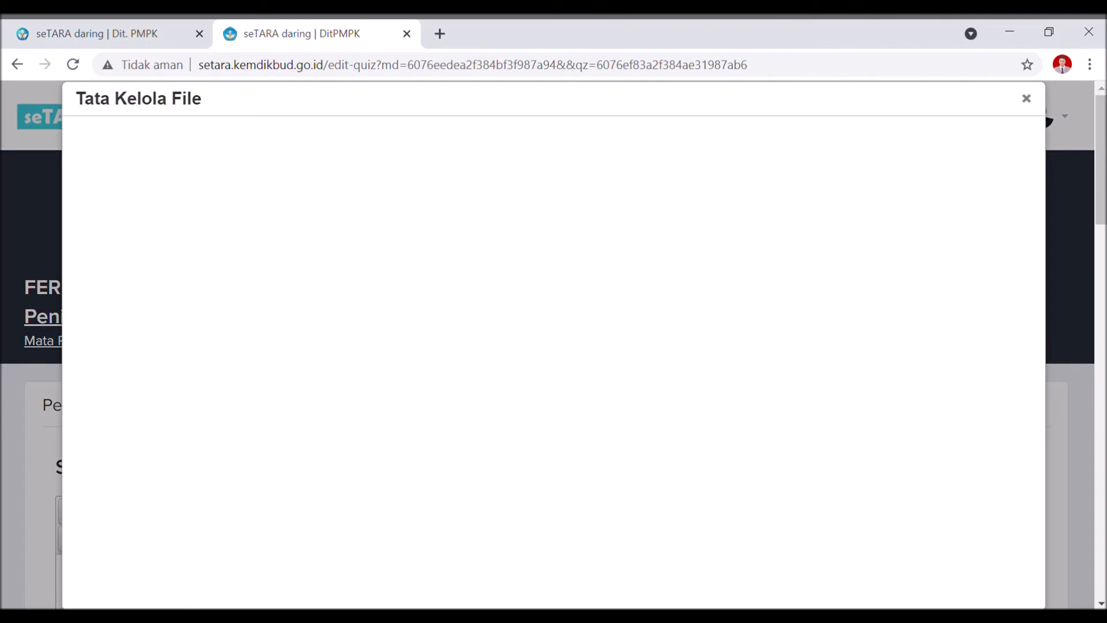
Visit the Upload panel, return to the file list, and reposition the dialog lower.
scroll(505, 539, "down", 5)
scroll(506, 541, "up", 4)
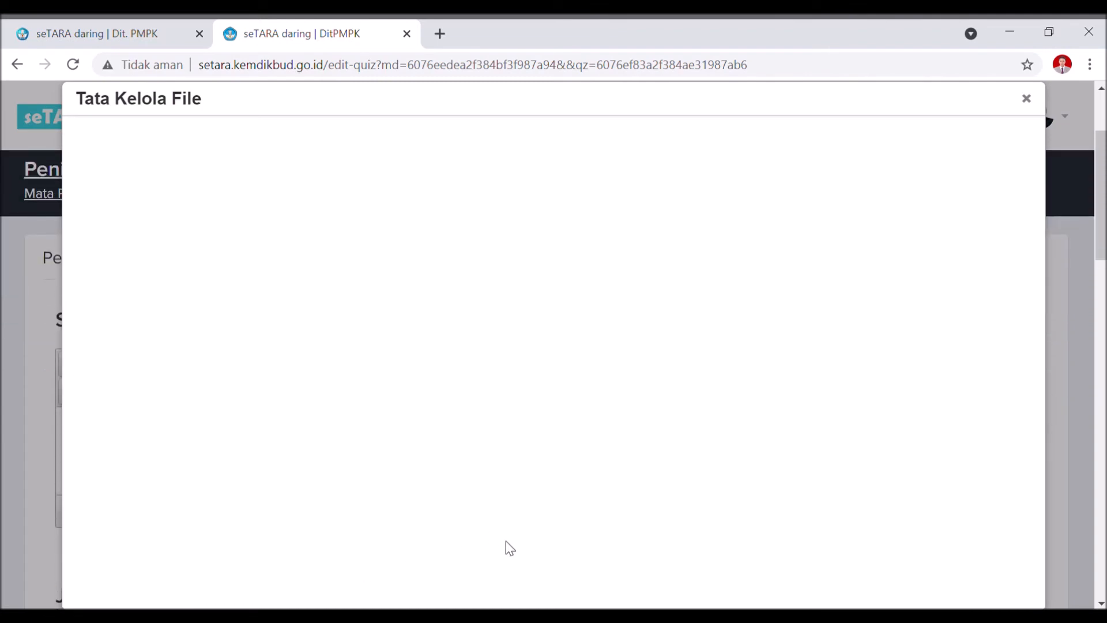
scroll(506, 529, "up", 1)
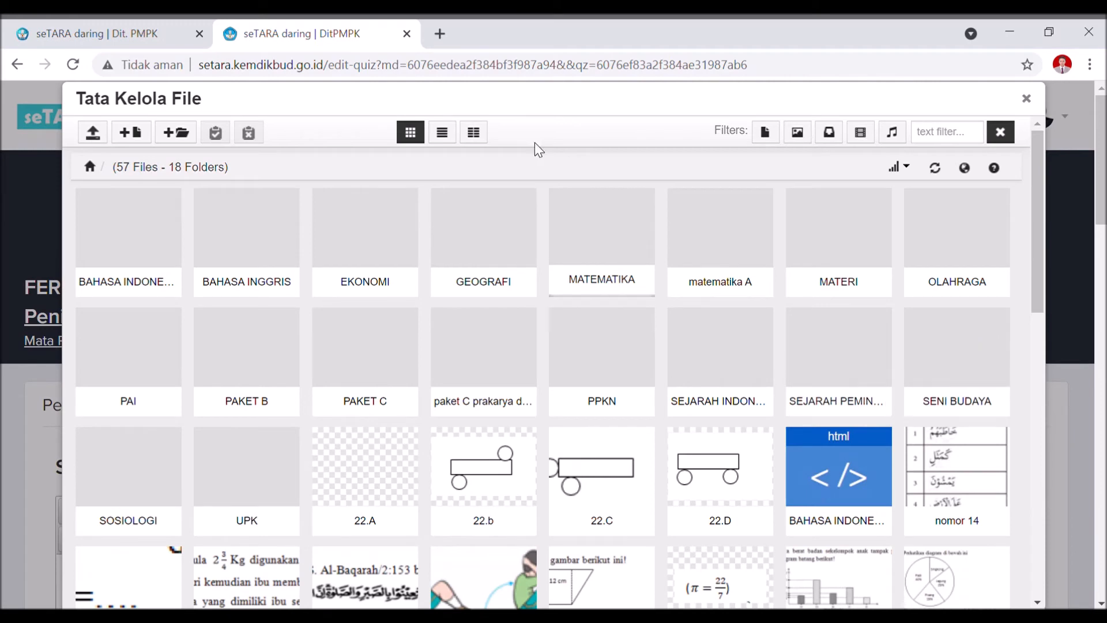
left_click(92, 134)
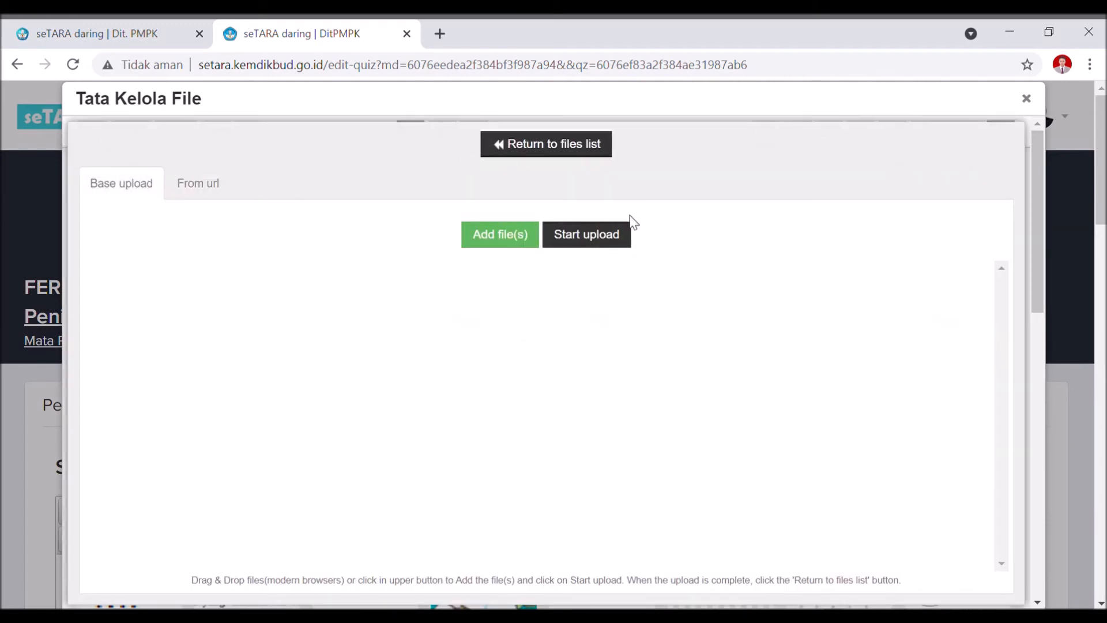
left_click(573, 146)
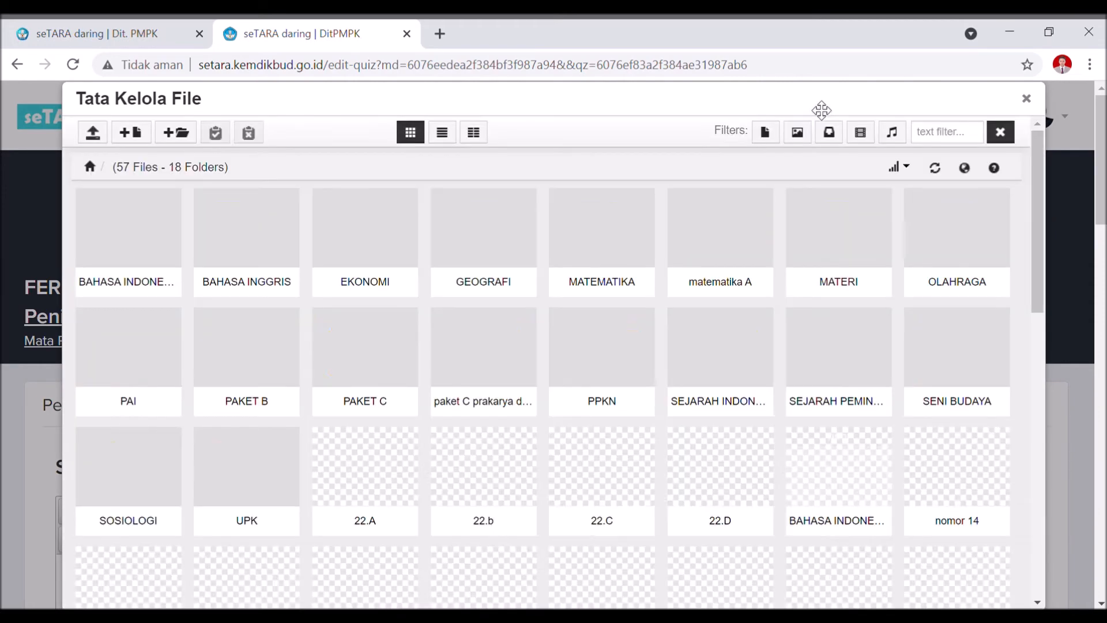
left_click_drag(821, 110, 786, 173)
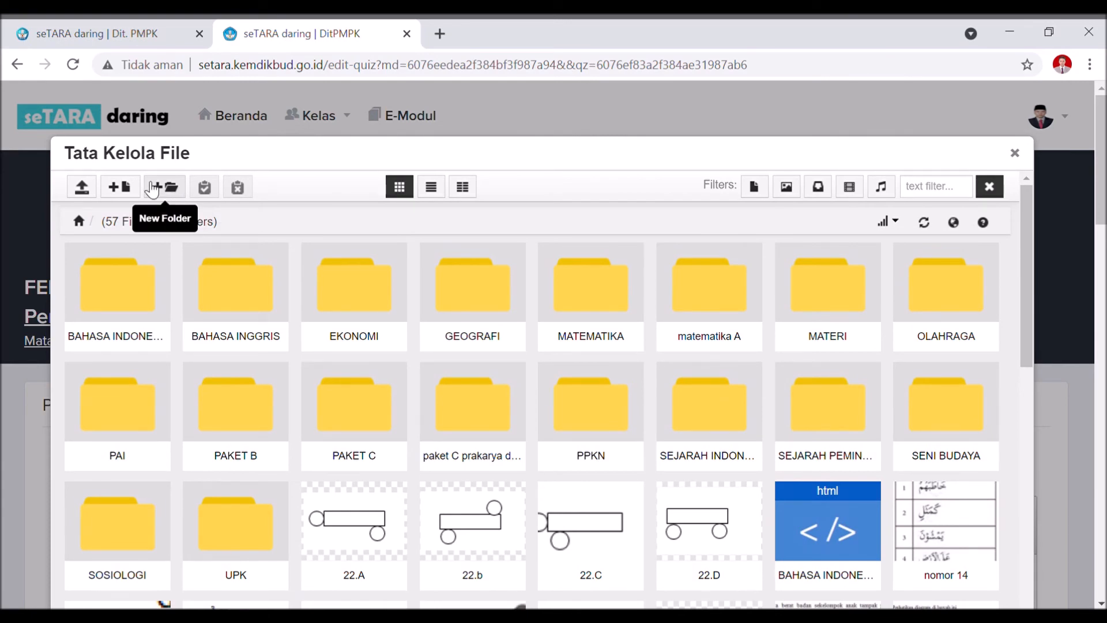
Scroll the file grid, then start a new folder named 'UKK TIK' and cancel it.
scroll(697, 482, "down", 10)
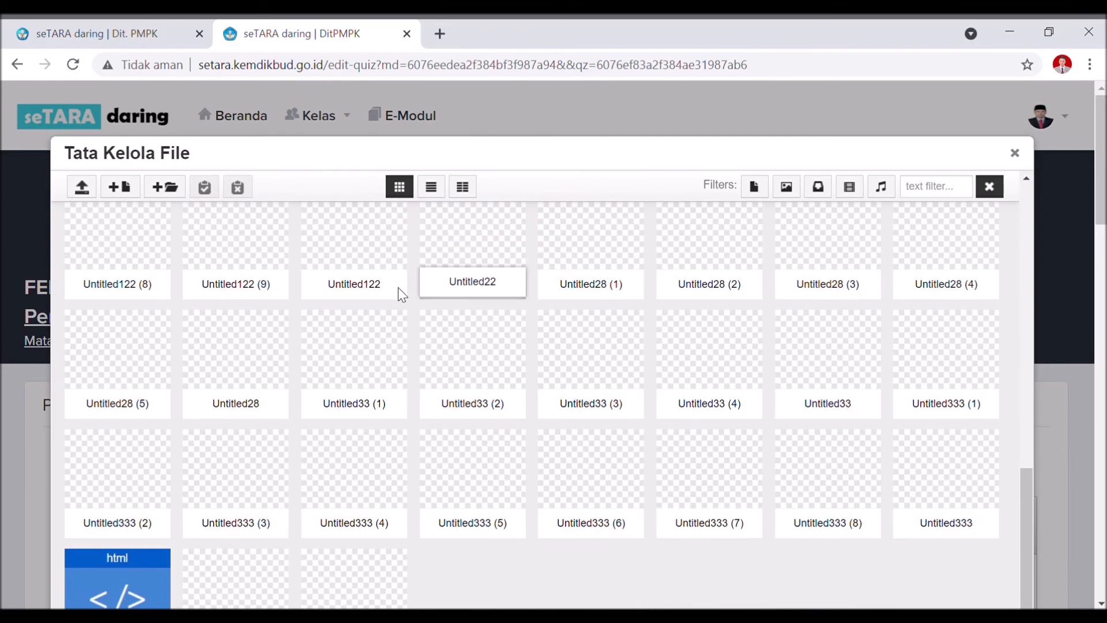
scroll(655, 420, "up", 3)
scroll(532, 403, "up", 4)
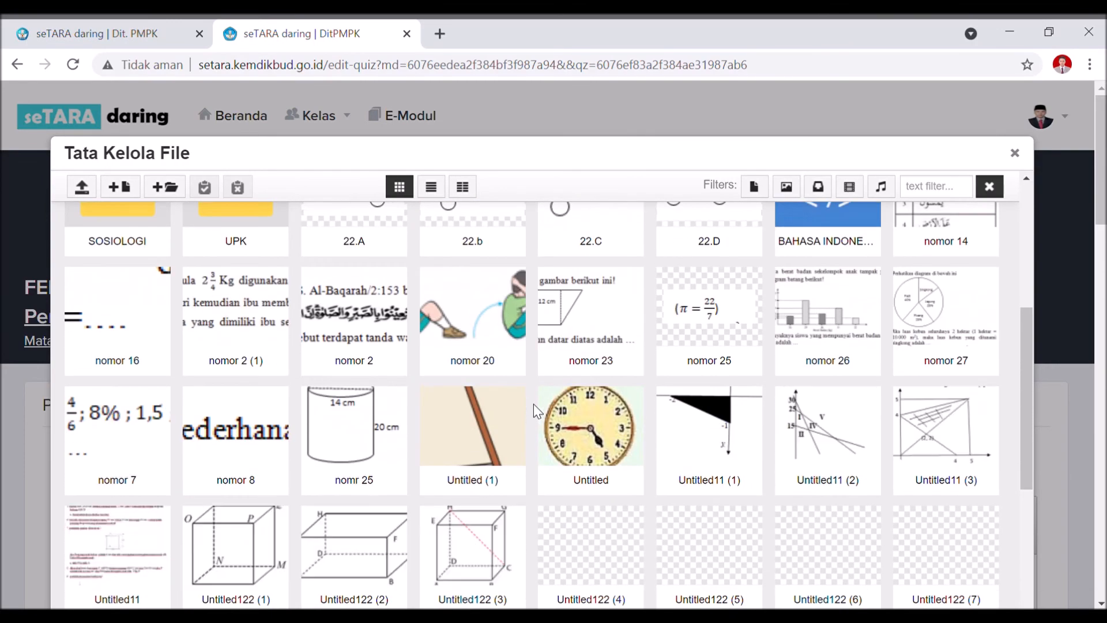
scroll(591, 437, "down", 3)
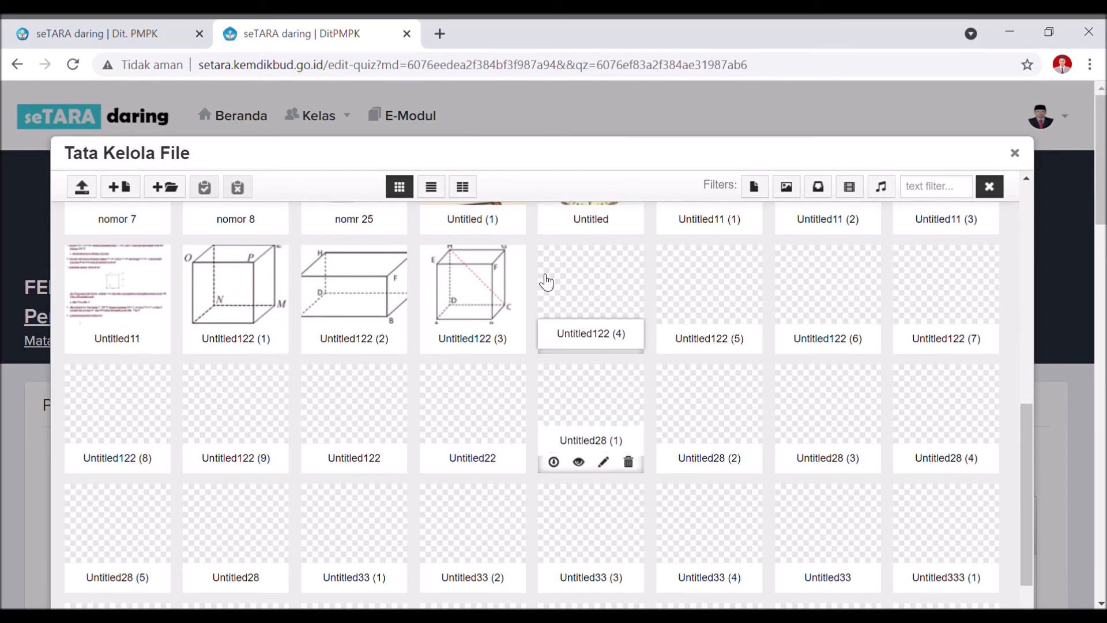
scroll(495, 297, "up", 2)
scroll(496, 297, "up", 10)
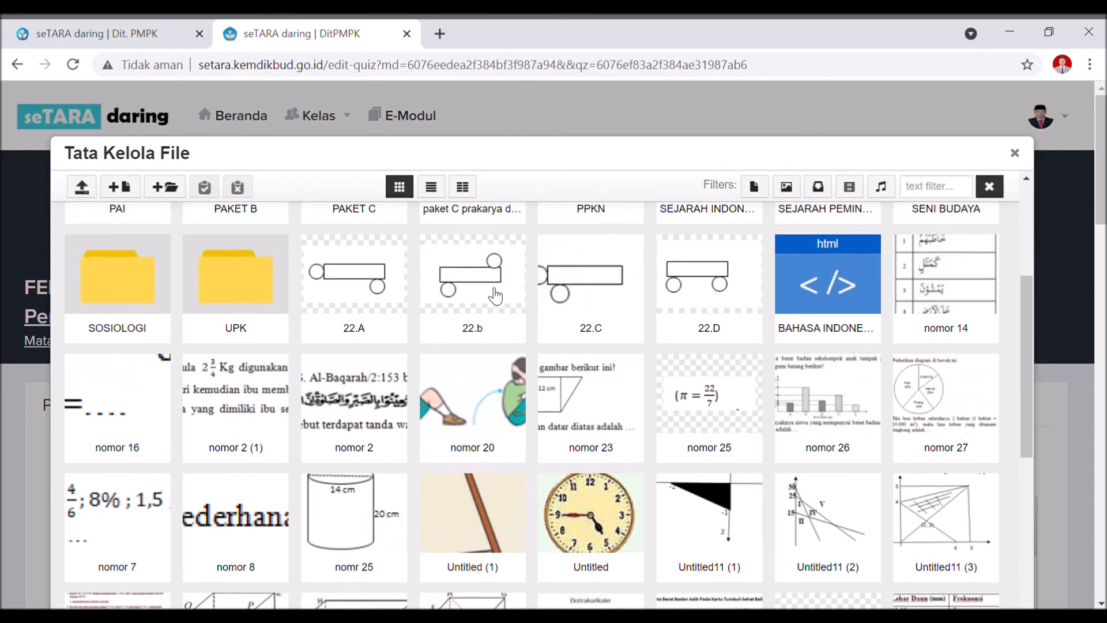
left_click(168, 191)
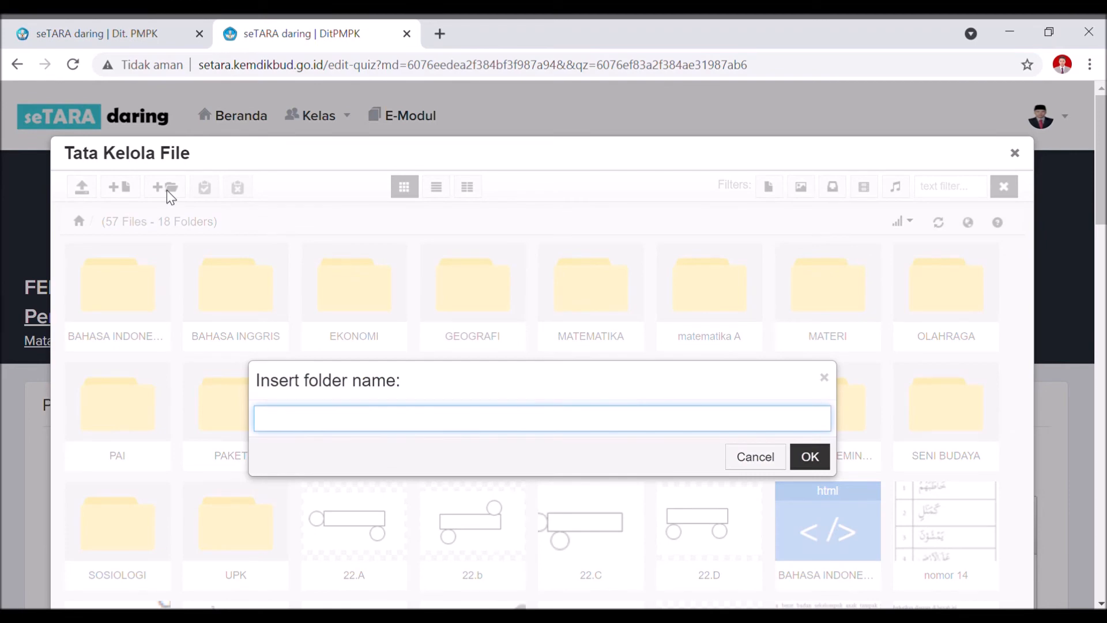
type("UKK TIK")
left_click(760, 460)
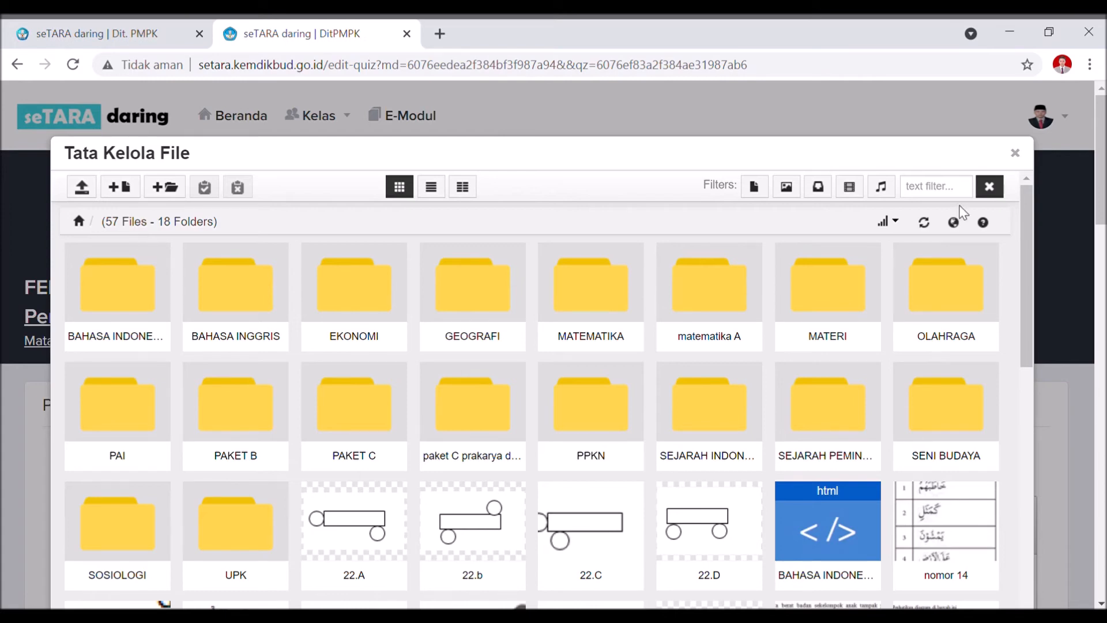
Insert the 22.A image and type the question 'Gambar apakah ini?' above it.
left_click(363, 522)
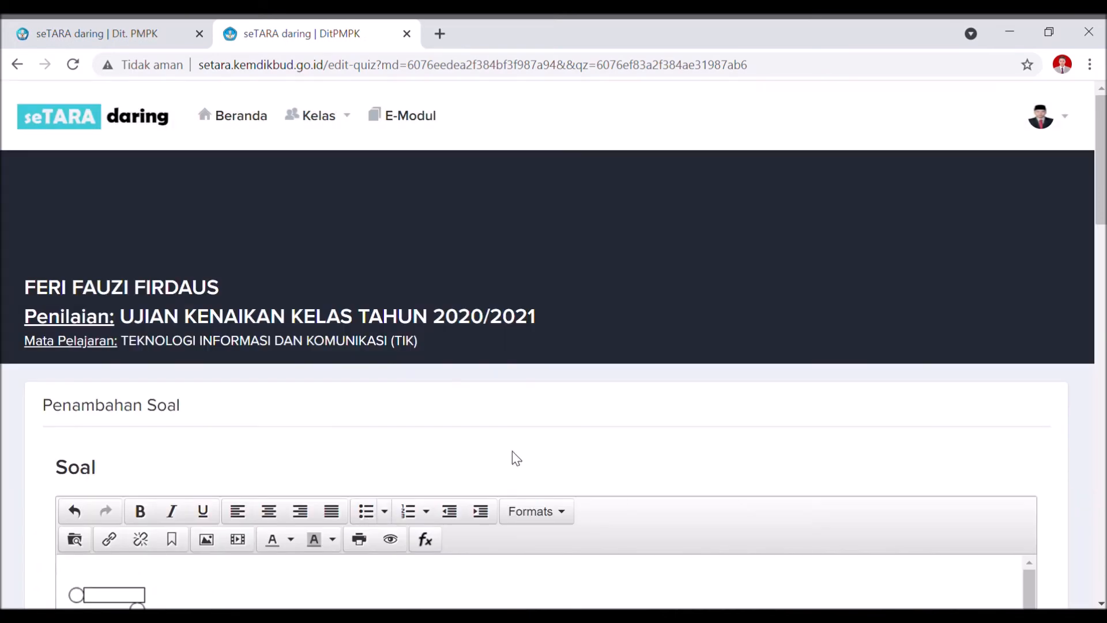
scroll(512, 453, "down", 3)
key("Left")
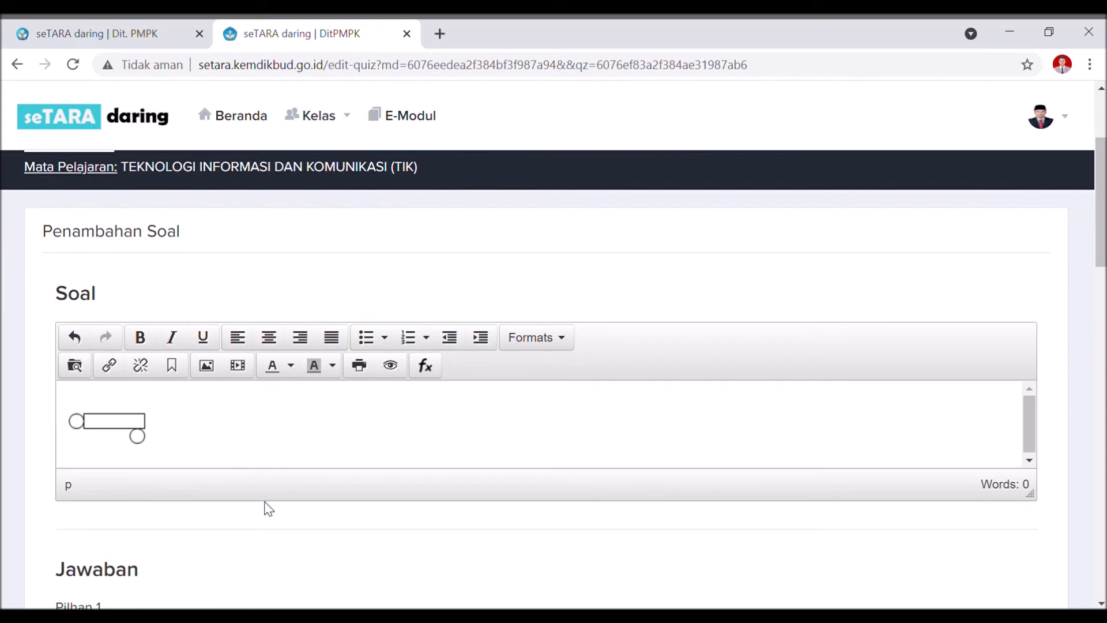
key("Return")
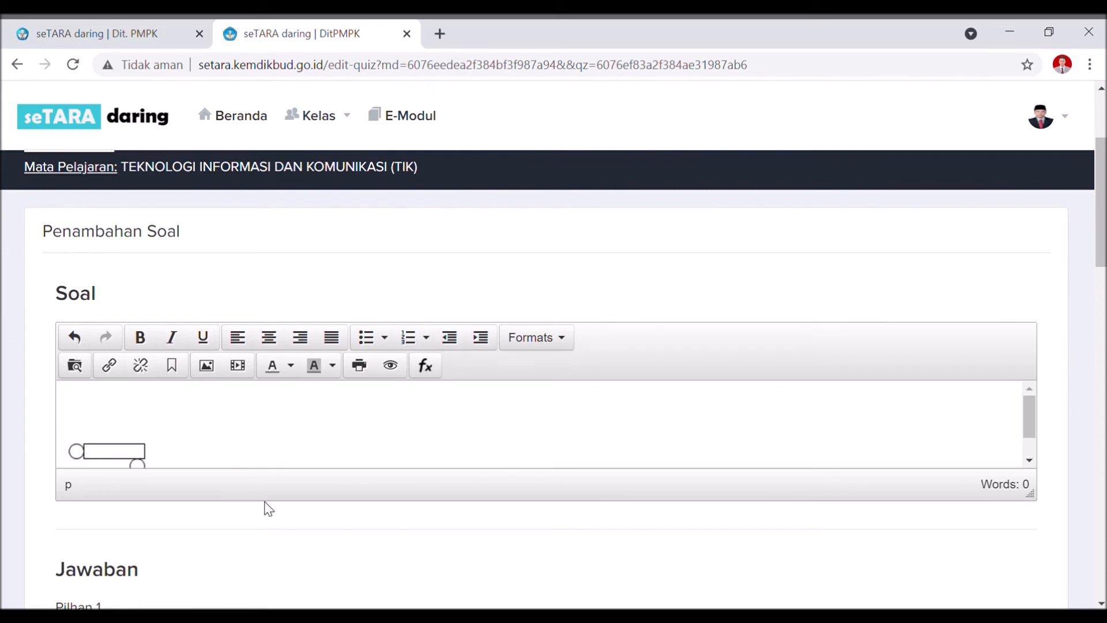
type("Gambar apakah ini?")
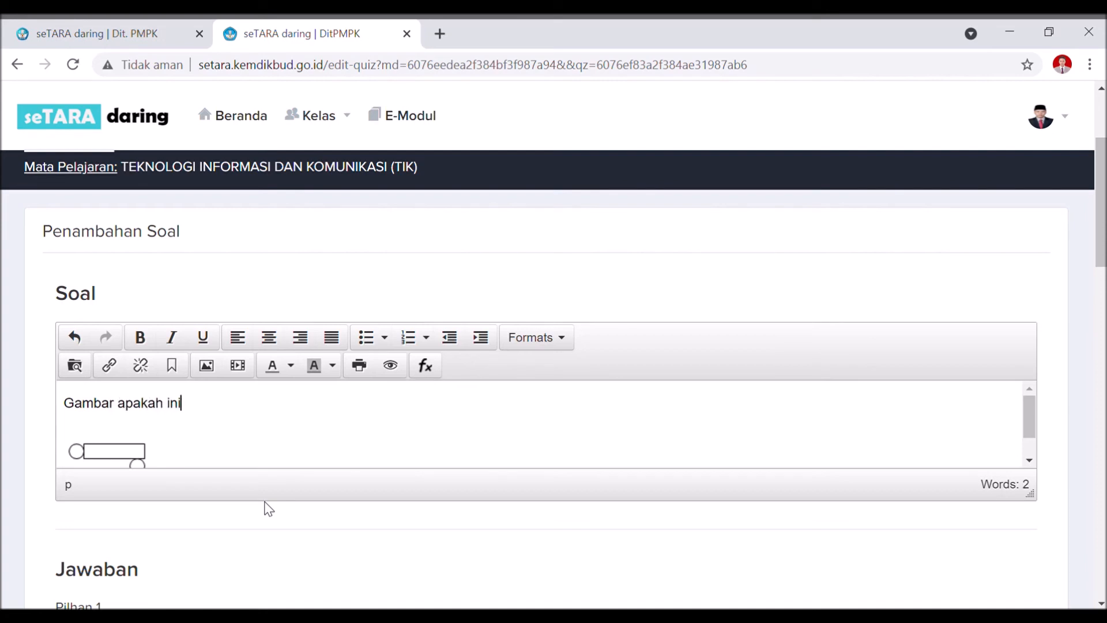
Open the file manager for the first answer option and close it without choosing a file.
scroll(233, 390, "down", 5)
left_click(225, 383)
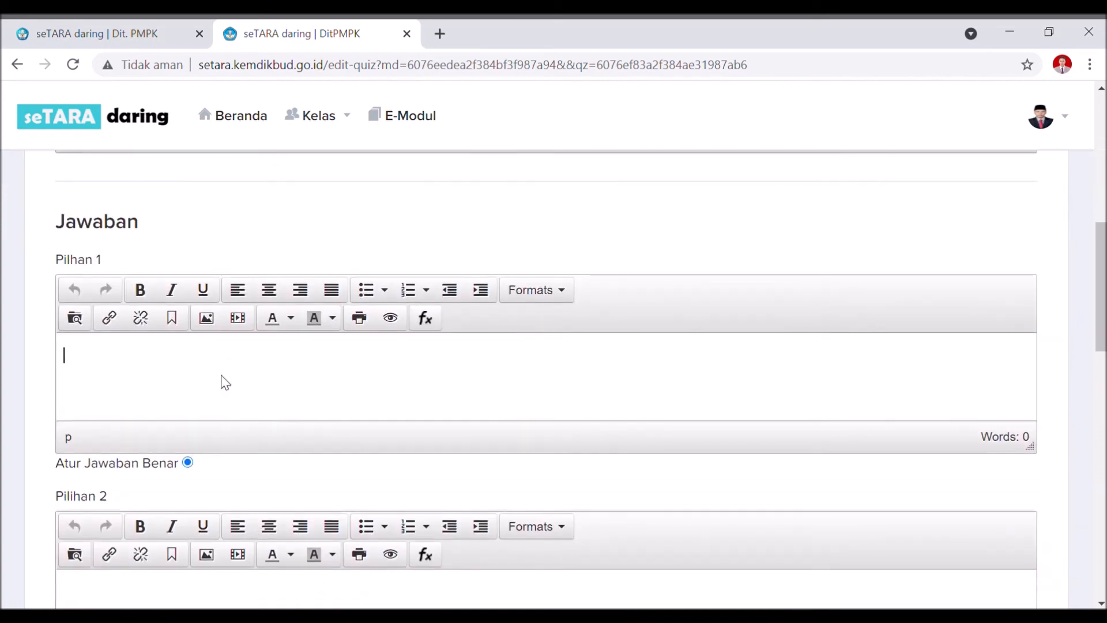
left_click(75, 318)
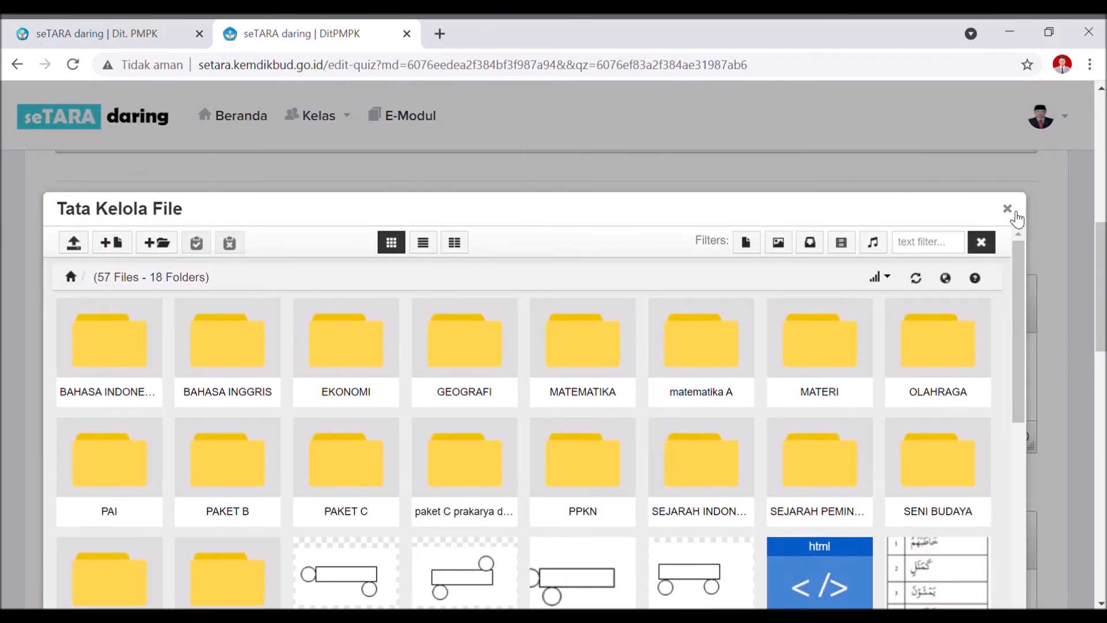
left_click(1008, 211)
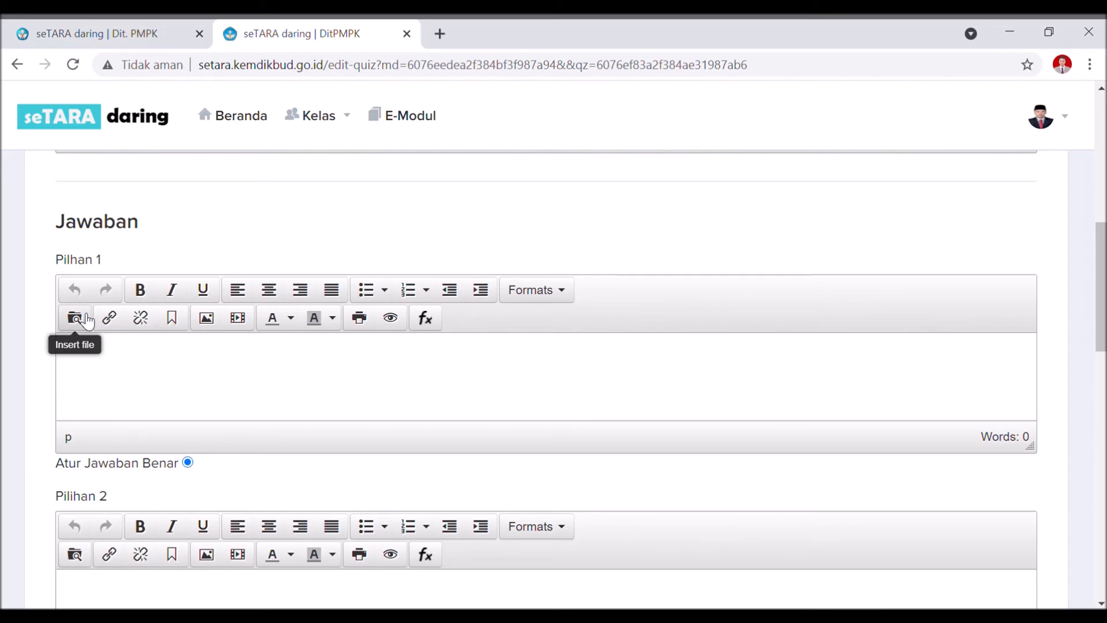
Enter mobil, motor, becak and pesawat as the first four answer options.
left_click(204, 391)
type("mobil")
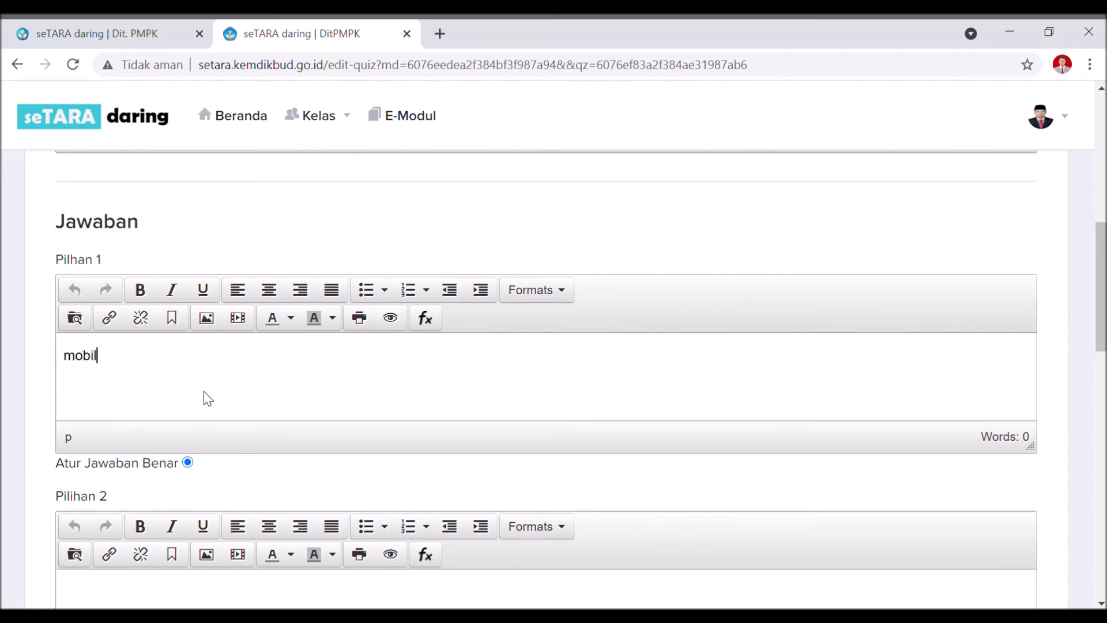
scroll(172, 372, "down", 3)
left_click(151, 432)
type("motor")
scroll(156, 462, "down", 5)
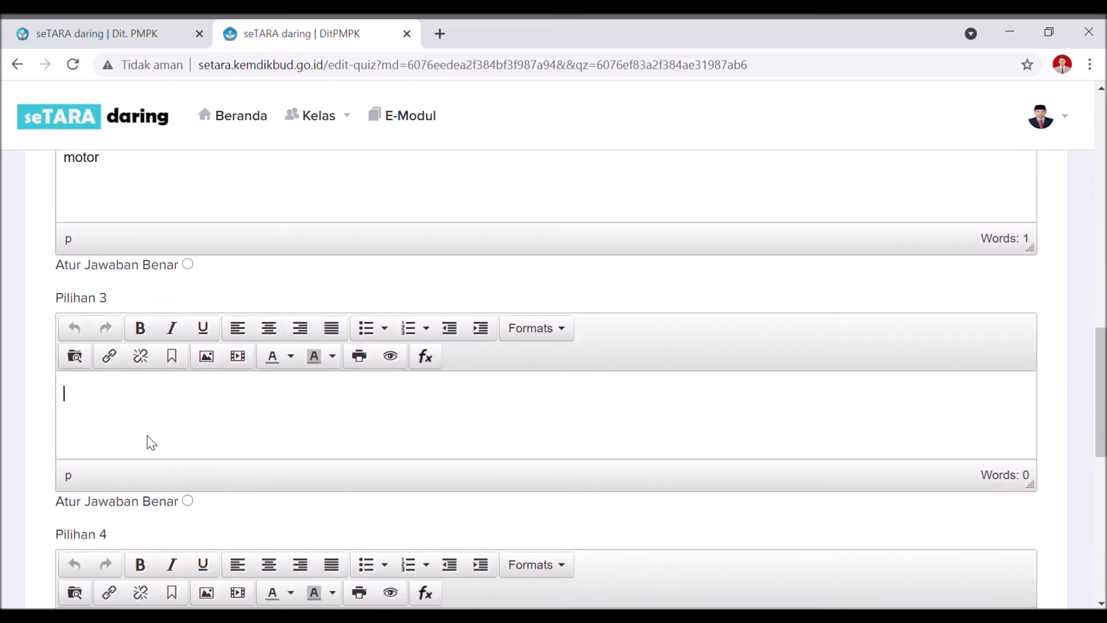
type("becak")
scroll(67, 459, "down", 3)
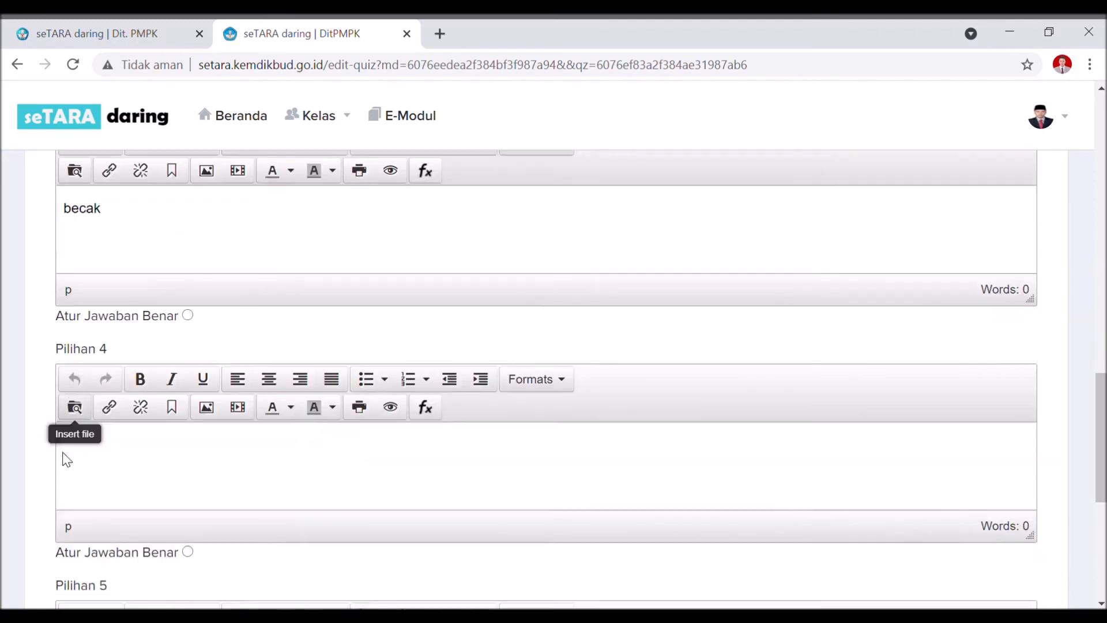
scroll(66, 459, "down", 1)
left_click(166, 396)
type("pesawat")
Enter perahu as the fifth option and scroll down to the Simpan button.
scroll(173, 398, "down", 5)
type("oera")
key("BackSpace")
key("BackSpace")
key("BackSpace")
key("BackSpace")
type("perahu")
scroll(268, 372, "up", 5)
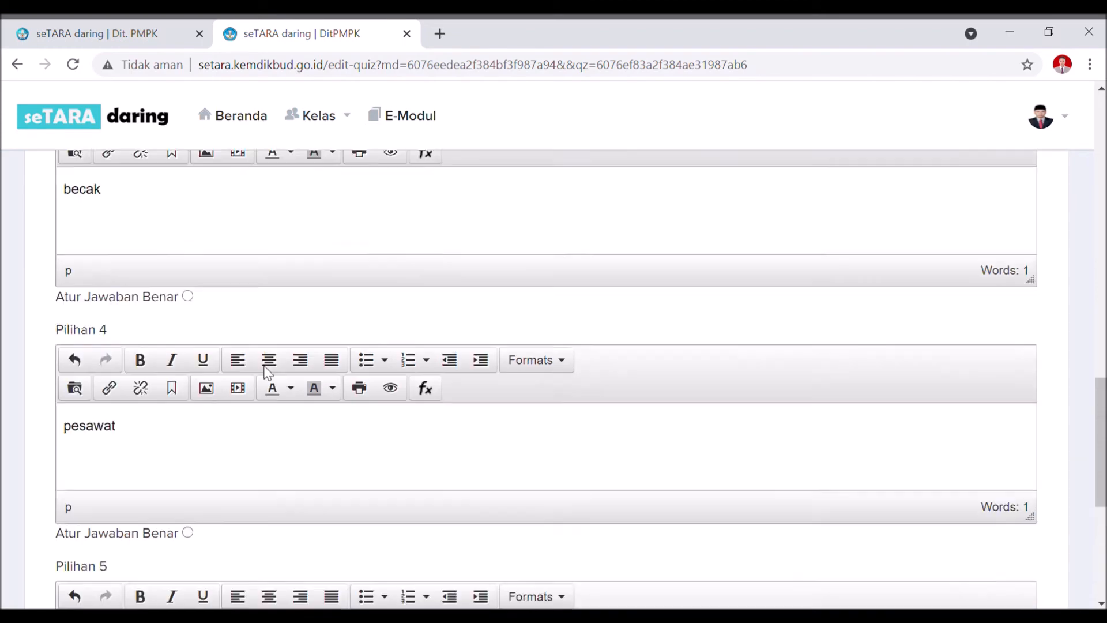
scroll(268, 372, "up", 15)
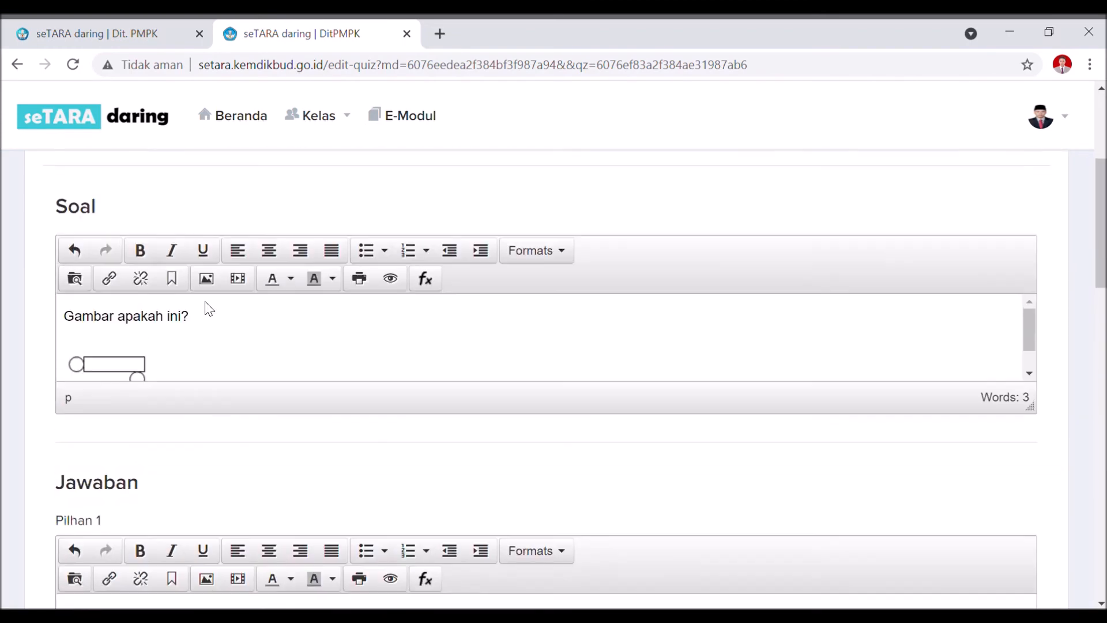
scroll(262, 359, "down", 2)
scroll(220, 386, "down", 1)
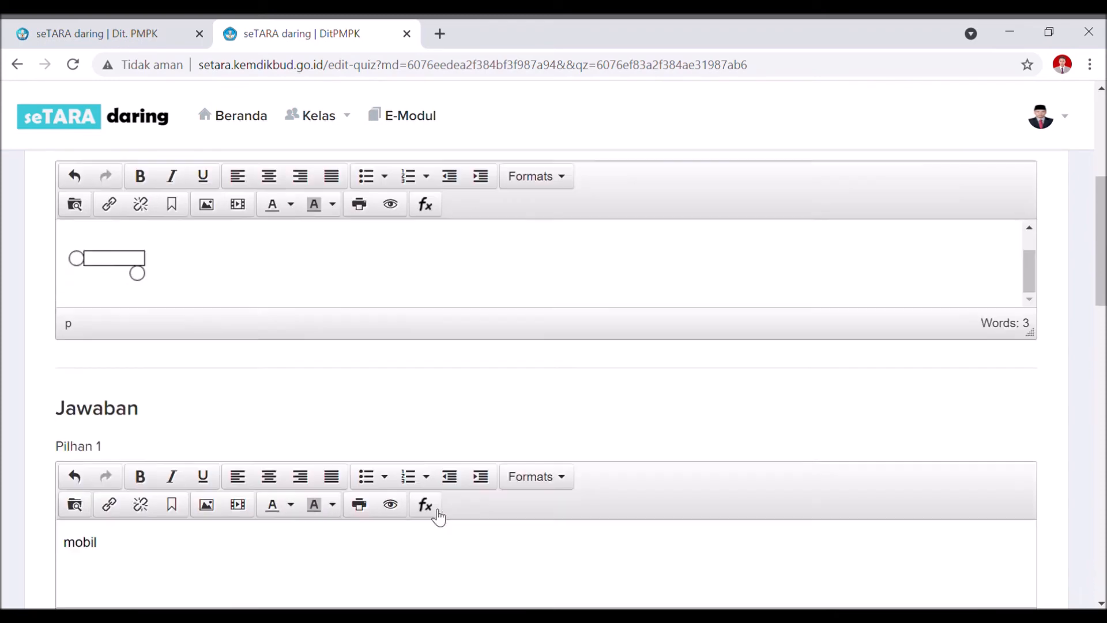
scroll(438, 516, "down", 20)
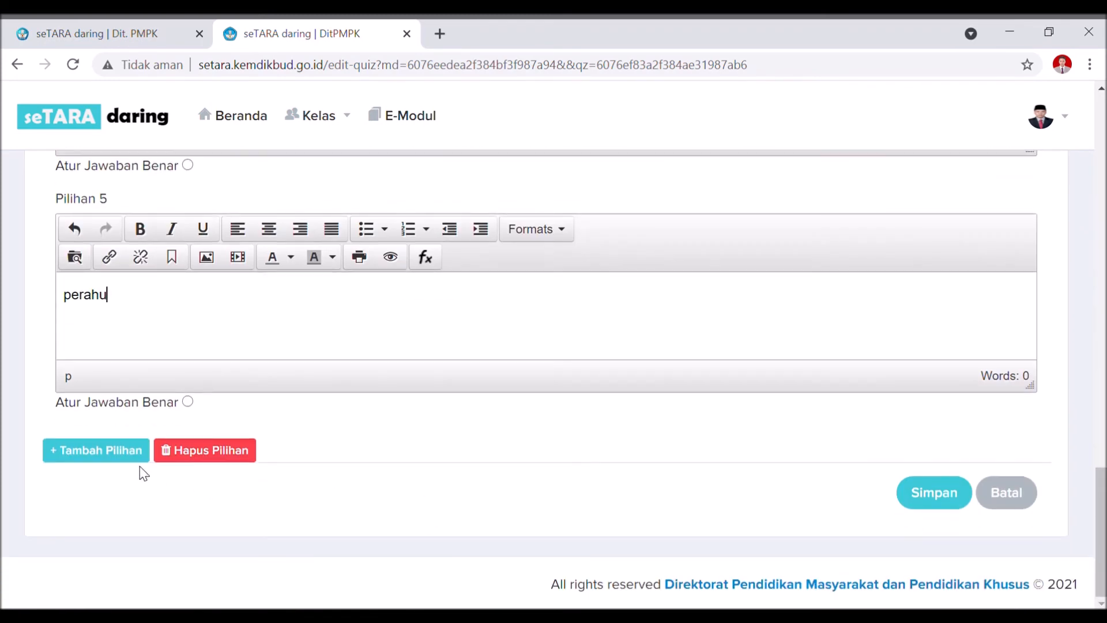
Save the new question, dismiss the Sukses message, and review the answers listed.
left_click(942, 499)
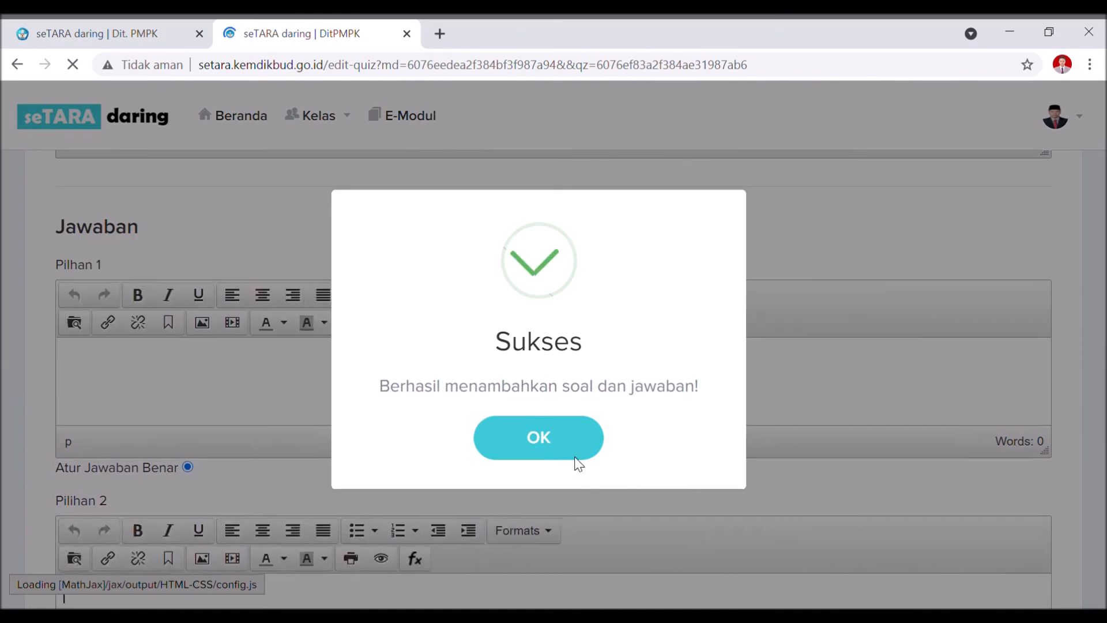
left_click(569, 452)
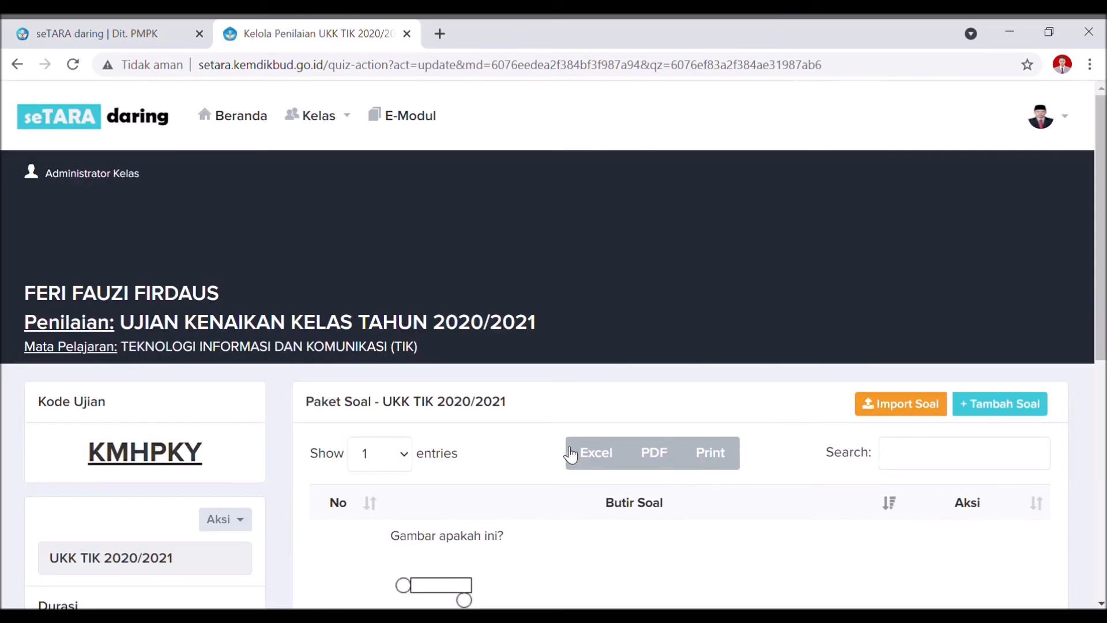
scroll(570, 455, "down", 3)
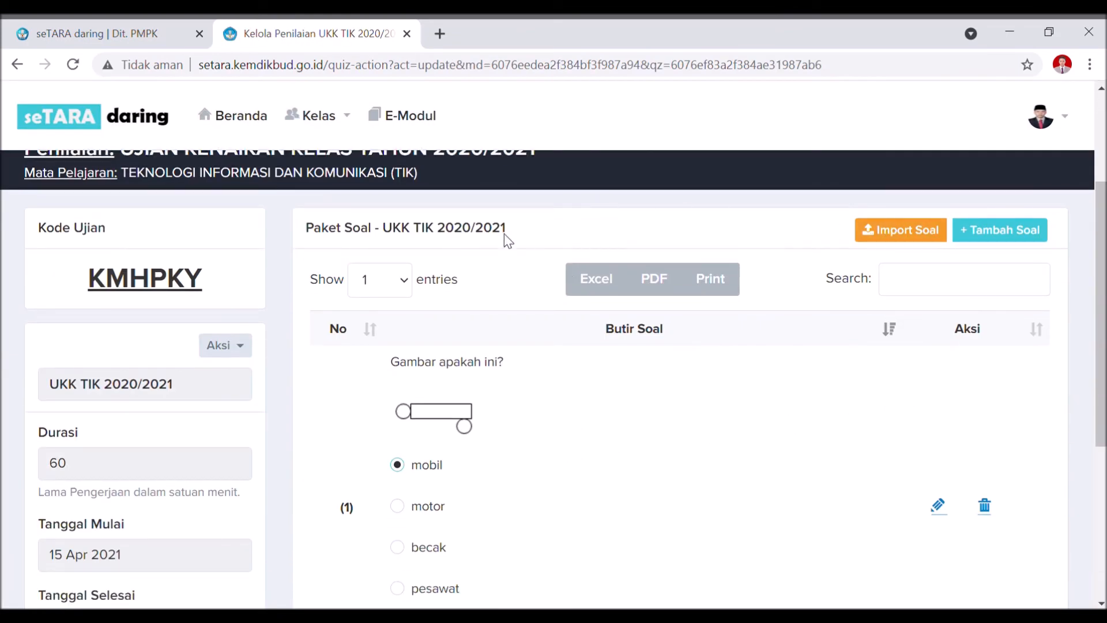
scroll(703, 318, "down", 2)
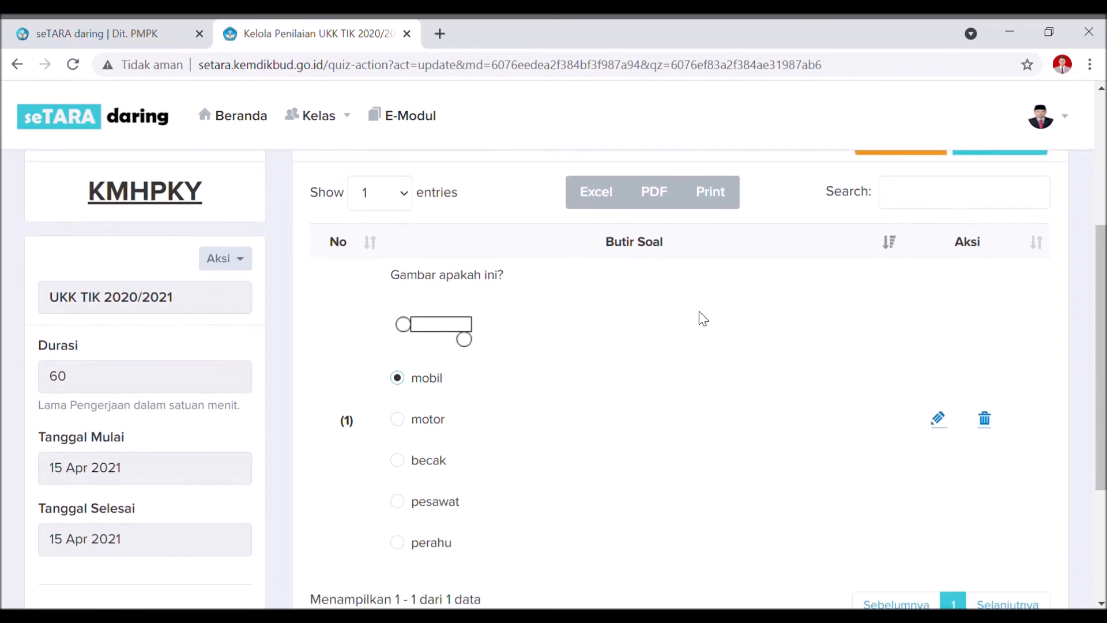
scroll(703, 318, "down", 2)
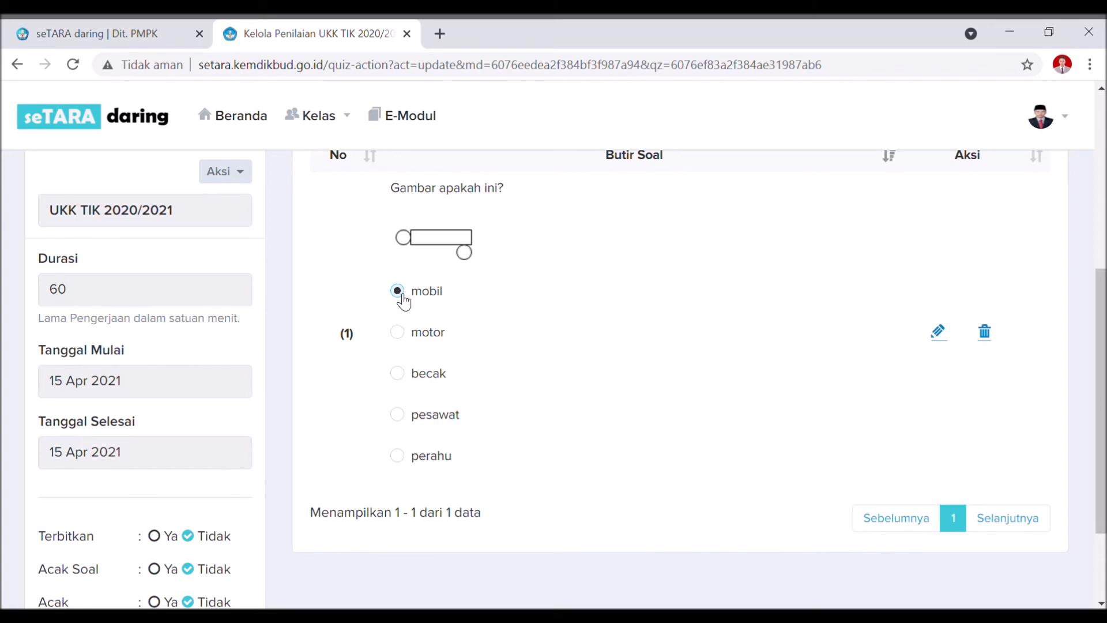
double_click(408, 337)
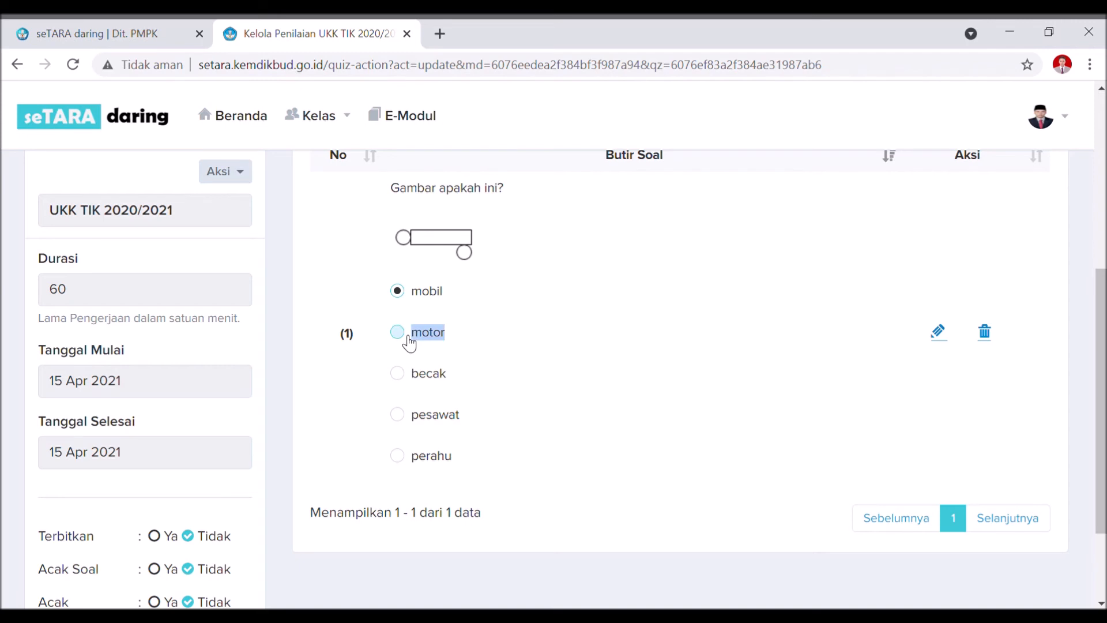
Edit question 1 and tick Atur Jawaban Benar under pesawat.
left_click(941, 334)
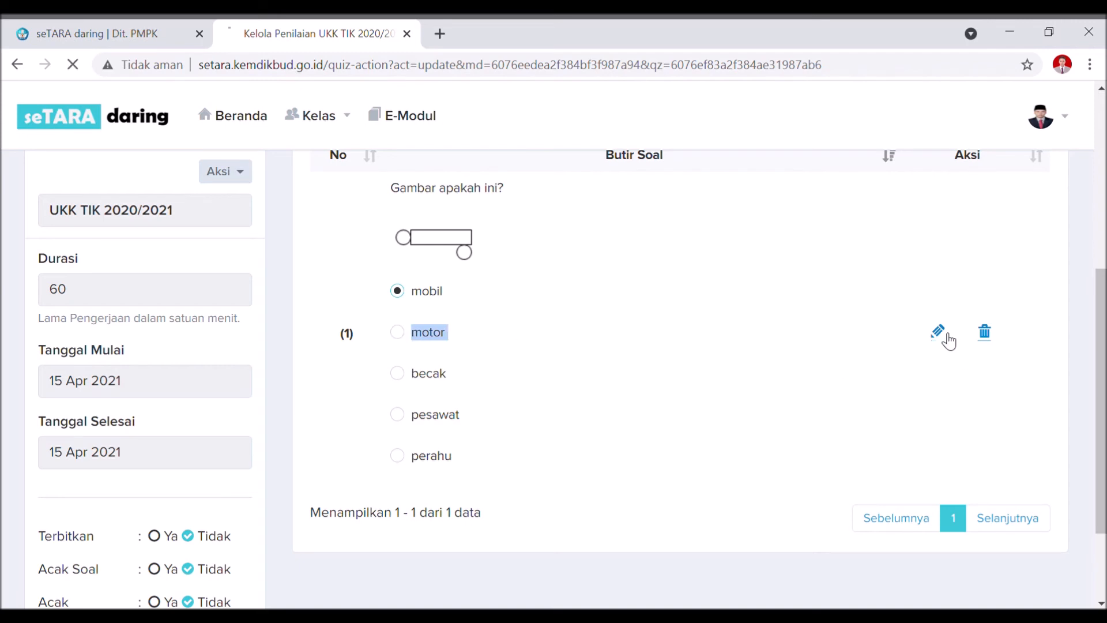
scroll(948, 341, "down", 15)
left_click(187, 281)
Save the edited question with pesawat as correct and confirm the alert.
left_click(927, 602)
left_click(544, 438)
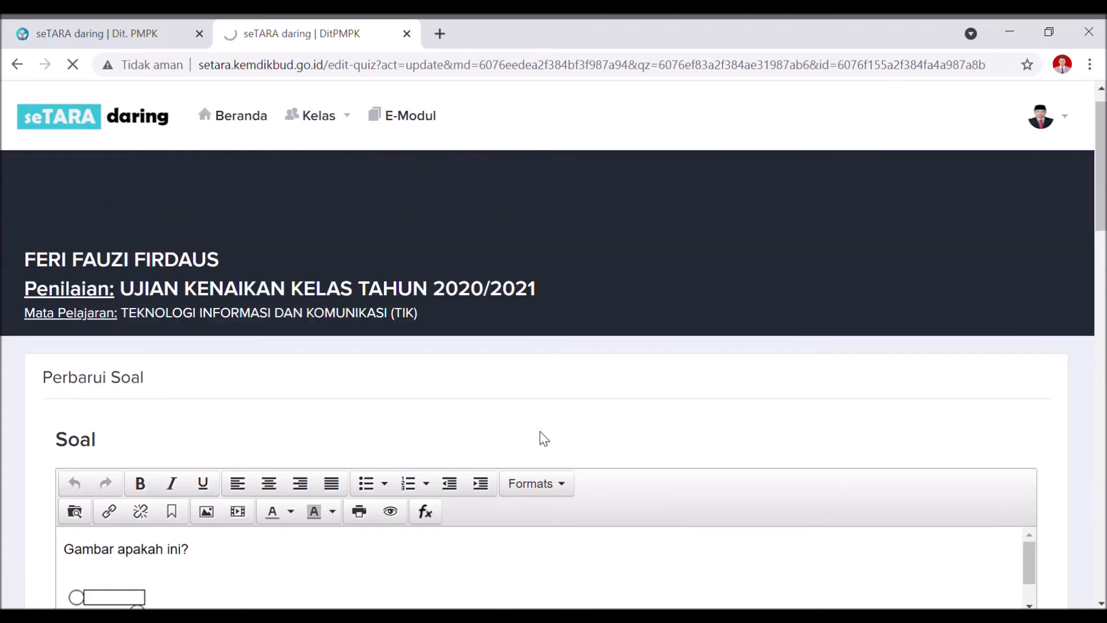
scroll(527, 381, "down", 3)
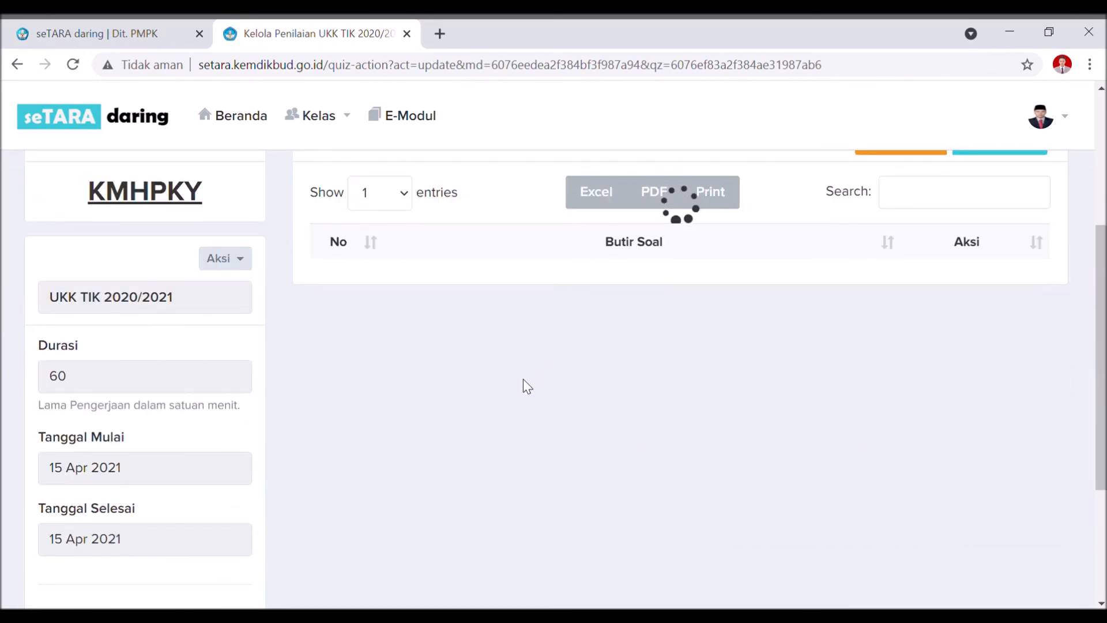
scroll(425, 507, "down", 3)
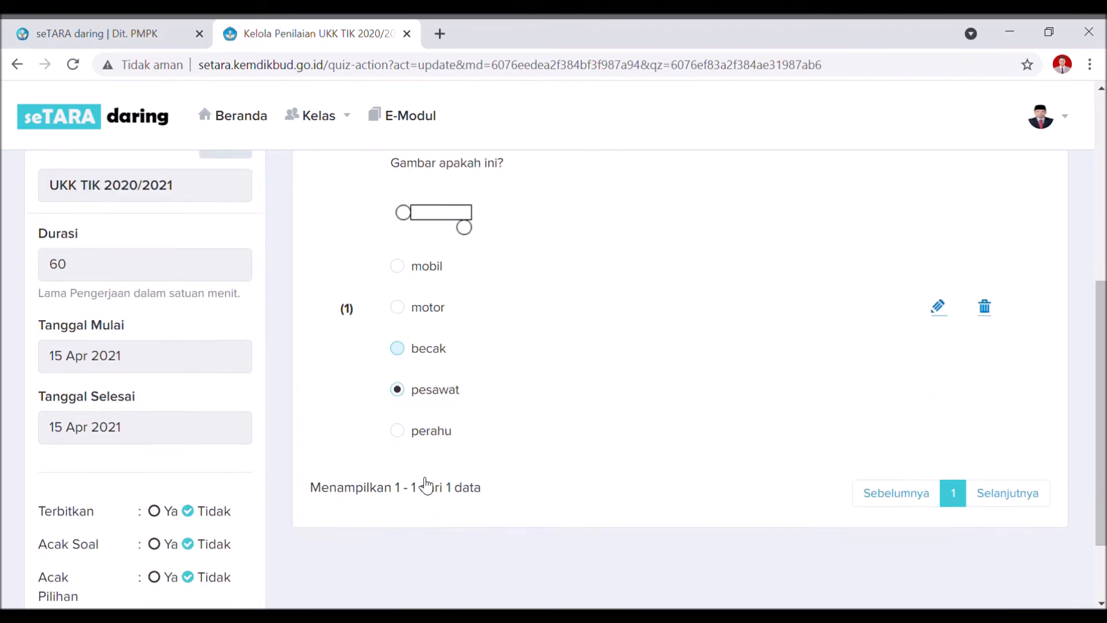
scroll(423, 476, "up", 6)
Briefly open the + Tambah Soal form, then go back to the question list.
left_click(1011, 237)
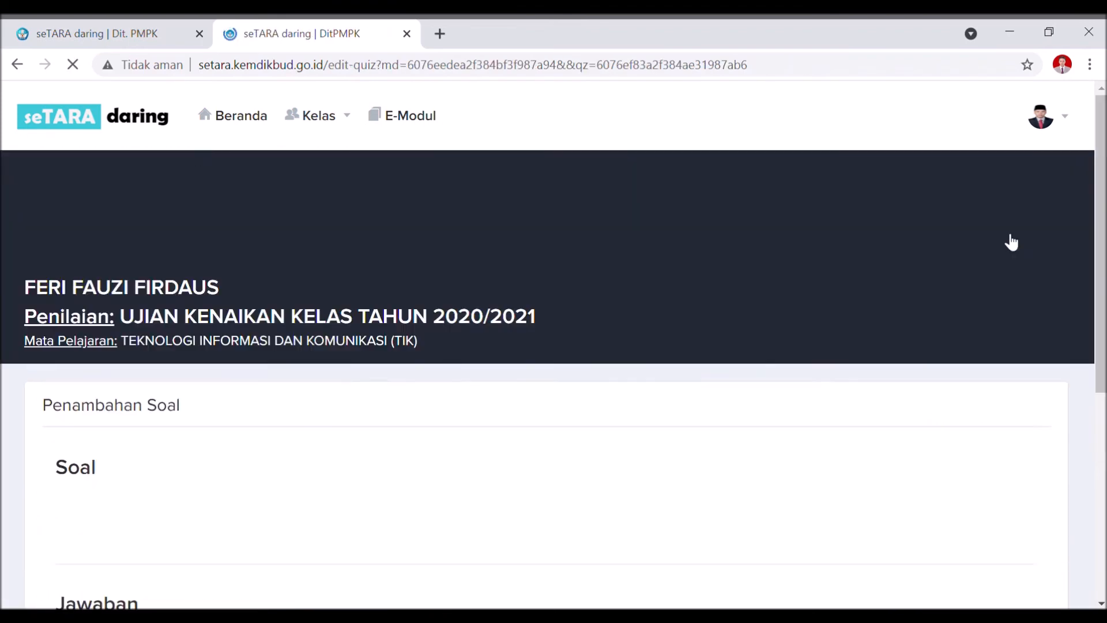
scroll(674, 318, "down", 5)
scroll(320, 389, "up", 5)
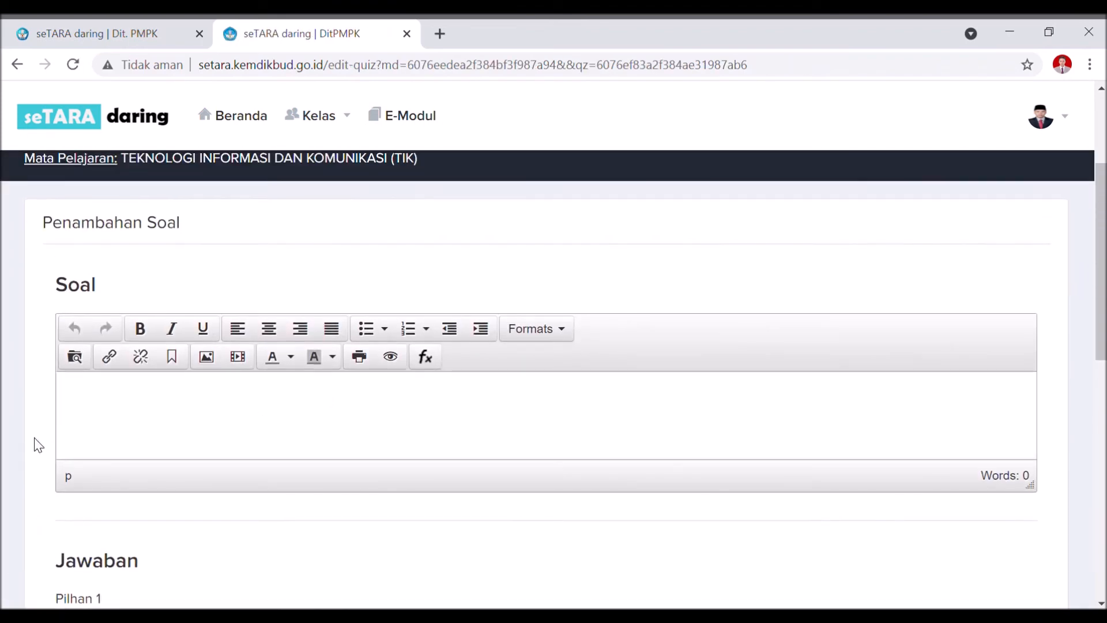
left_click(173, 408)
scroll(219, 421, "down", 2)
scroll(226, 415, "down", 8)
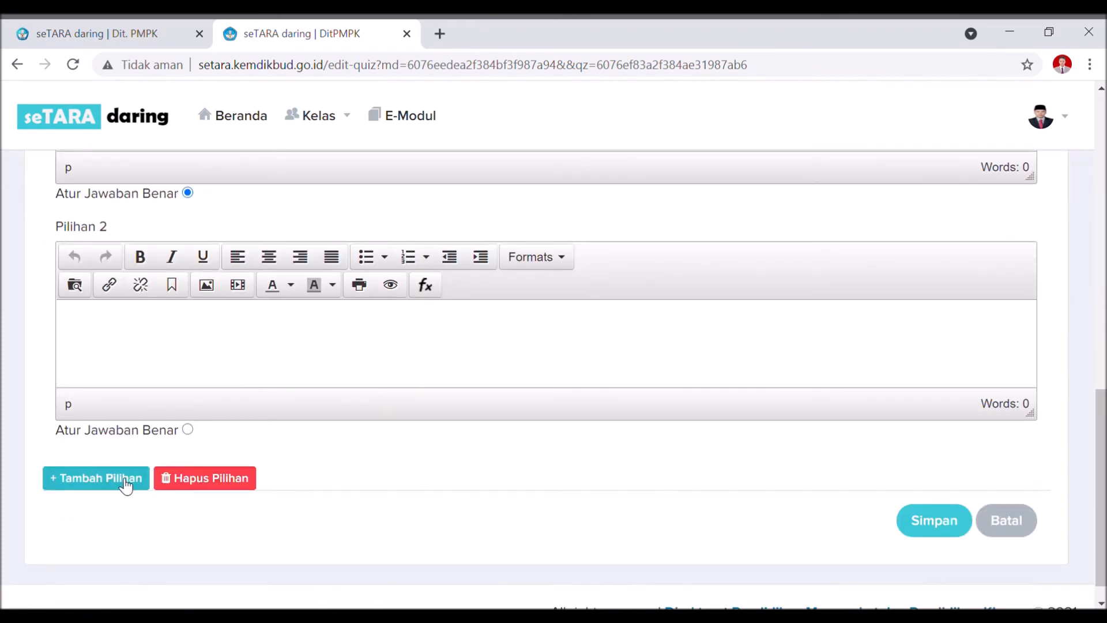
left_click(17, 65)
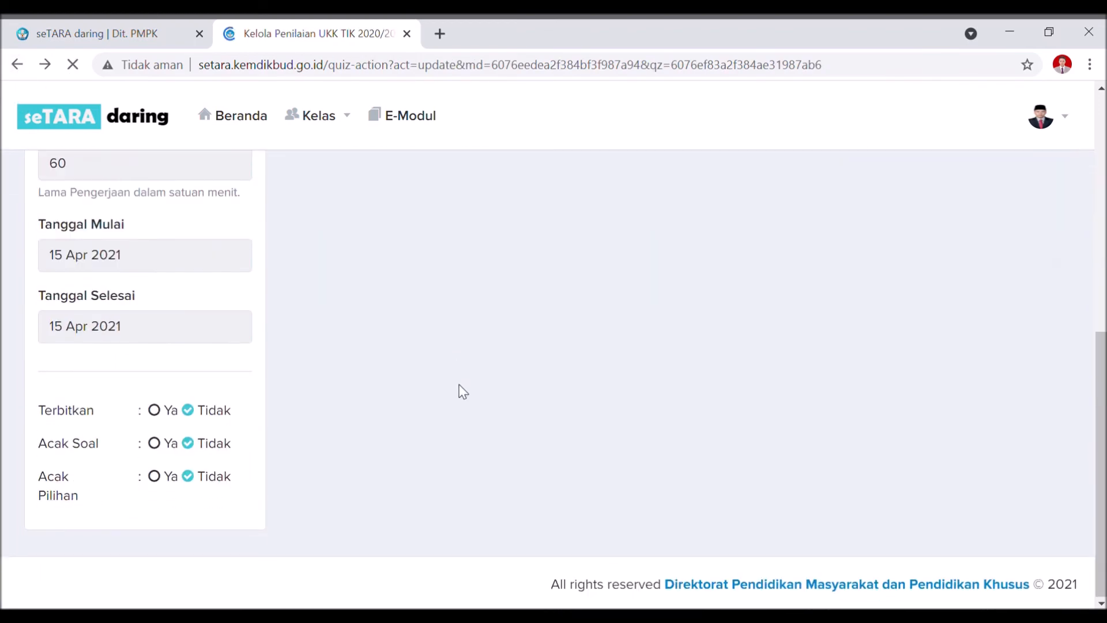
Review the question list and open the assessment's Aksi menu.
scroll(459, 385, "up", 5)
scroll(416, 382, "down", 3)
scroll(413, 379, "up", 2)
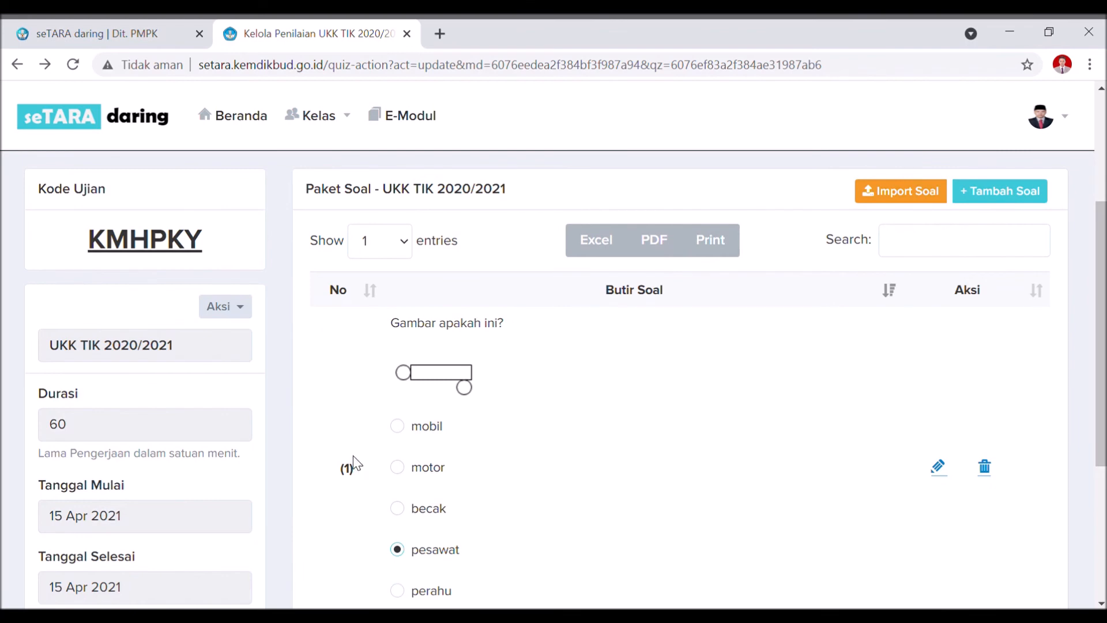
scroll(461, 471, "down", 3)
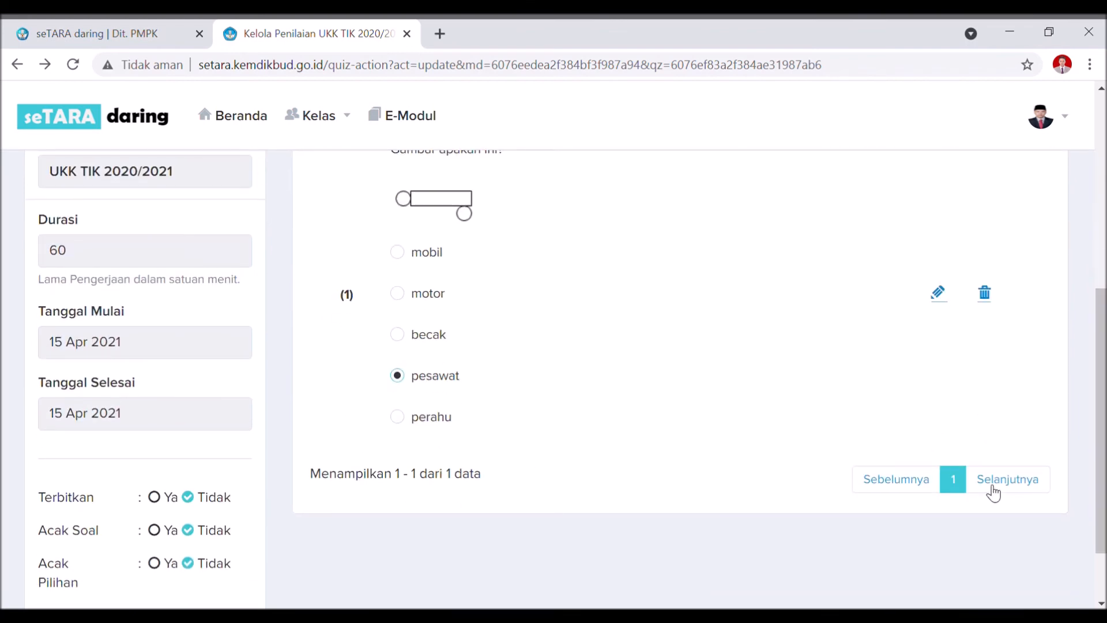
scroll(423, 420, "up", 2)
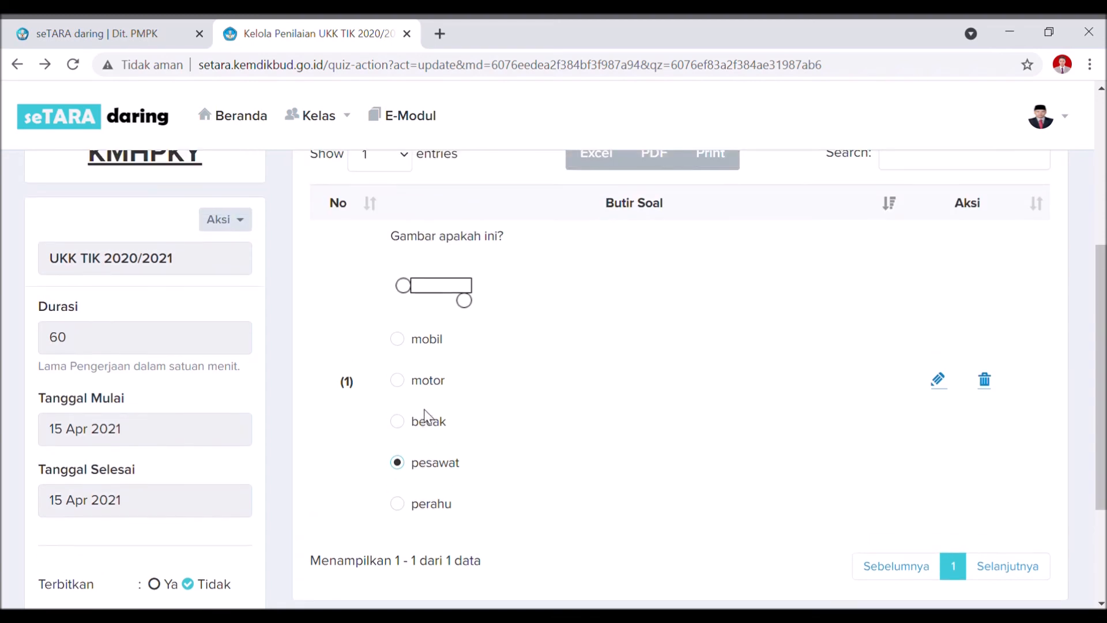
scroll(659, 365, "up", 3)
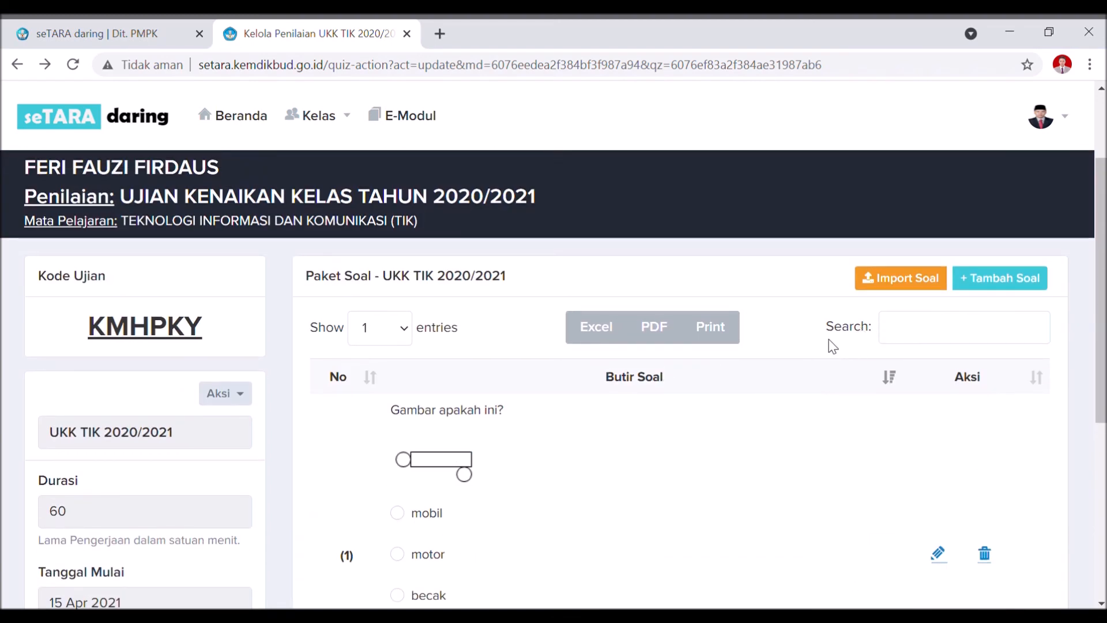
scroll(824, 343, "down", 2)
left_click(243, 312)
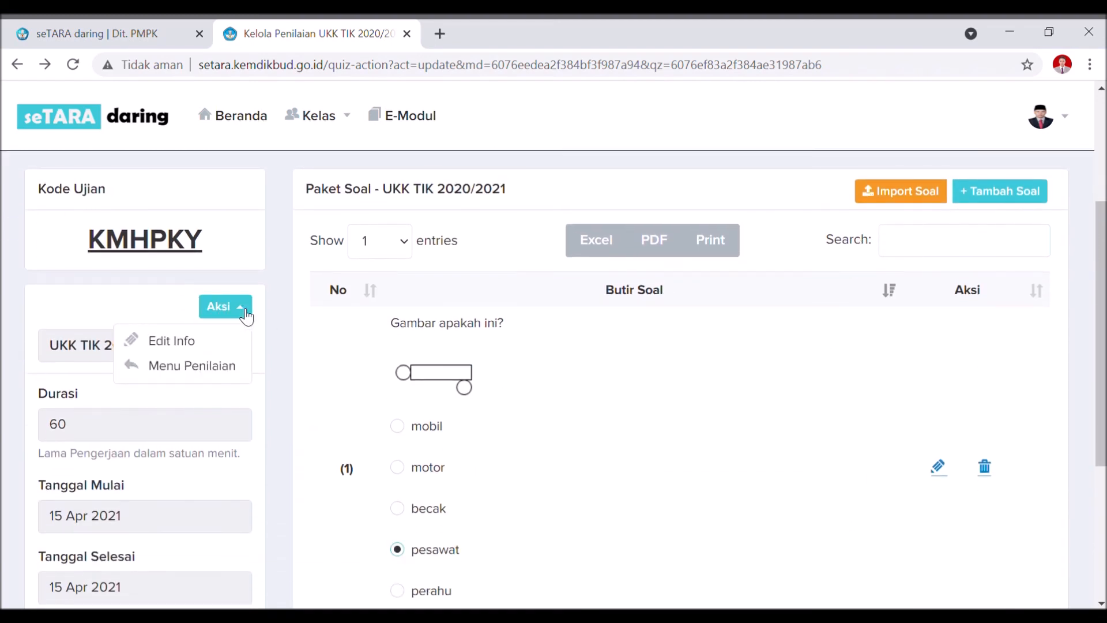
Choose Edit Info and set Terbitkan to Ya in Edit Info Penilaian.
left_click(201, 343)
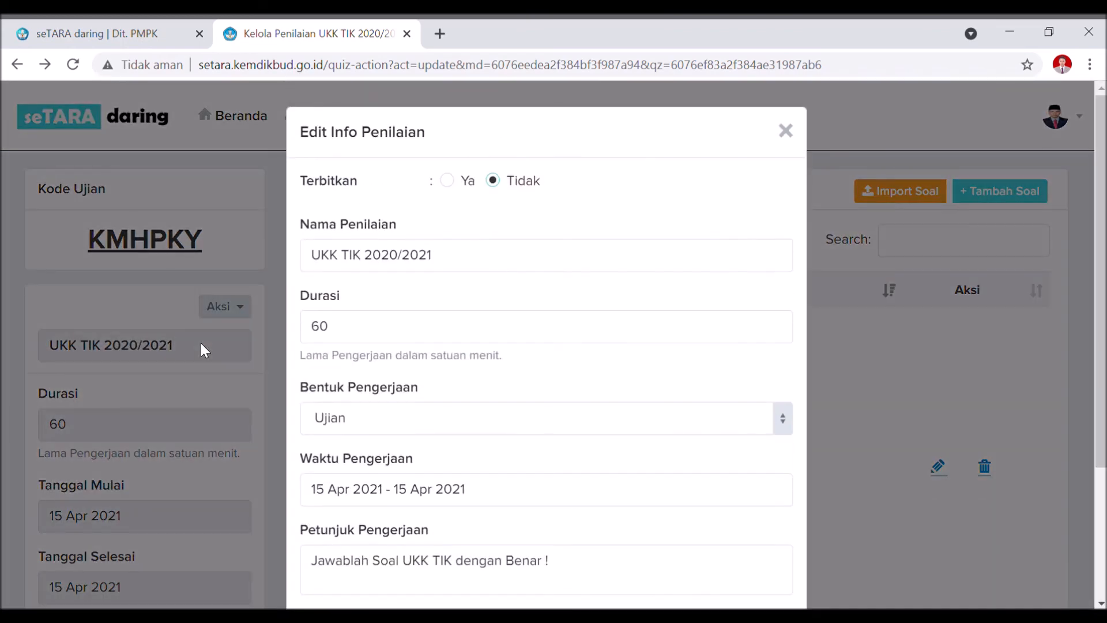
scroll(538, 276, "down", 2)
scroll(538, 276, "up", 2)
left_click(456, 182)
left_click(511, 188)
left_click(460, 192)
scroll(473, 277, "down", 3)
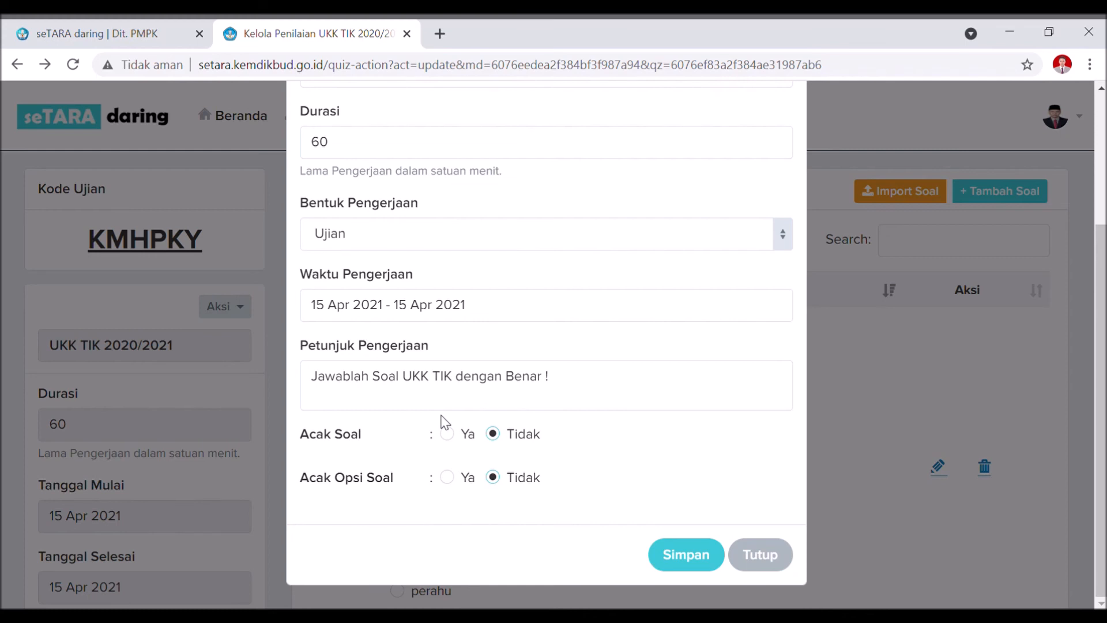
Keep Acak Soal on Tidak, set Acak Opsi Soal to Ya, and save the info.
left_click(447, 434)
left_click(494, 436)
left_click(458, 438)
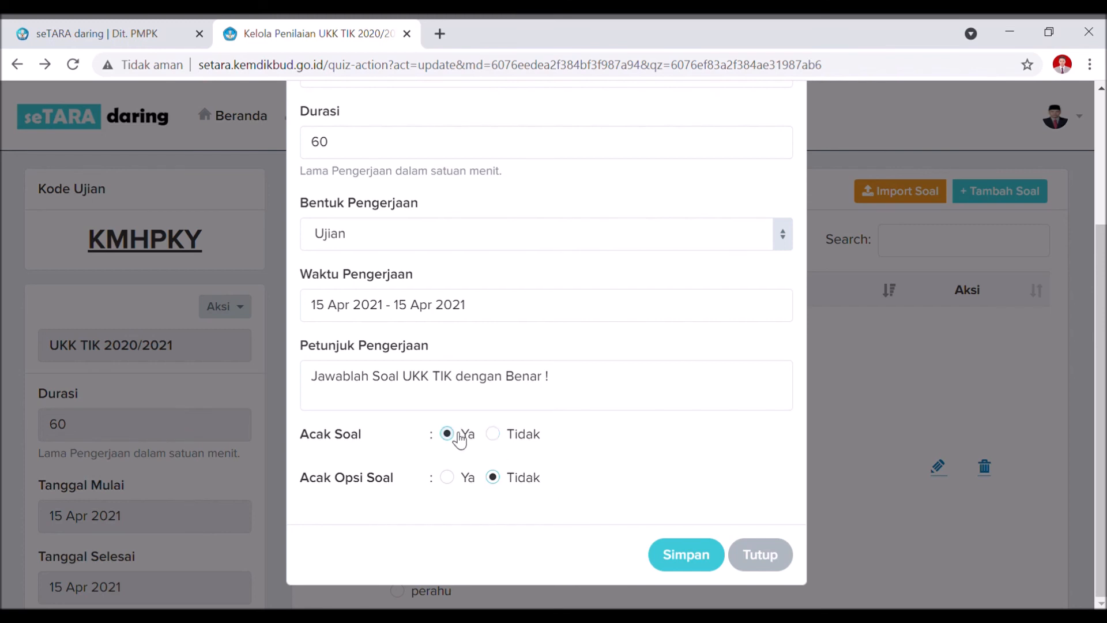
left_click(495, 443)
left_click(461, 484)
left_click(682, 559)
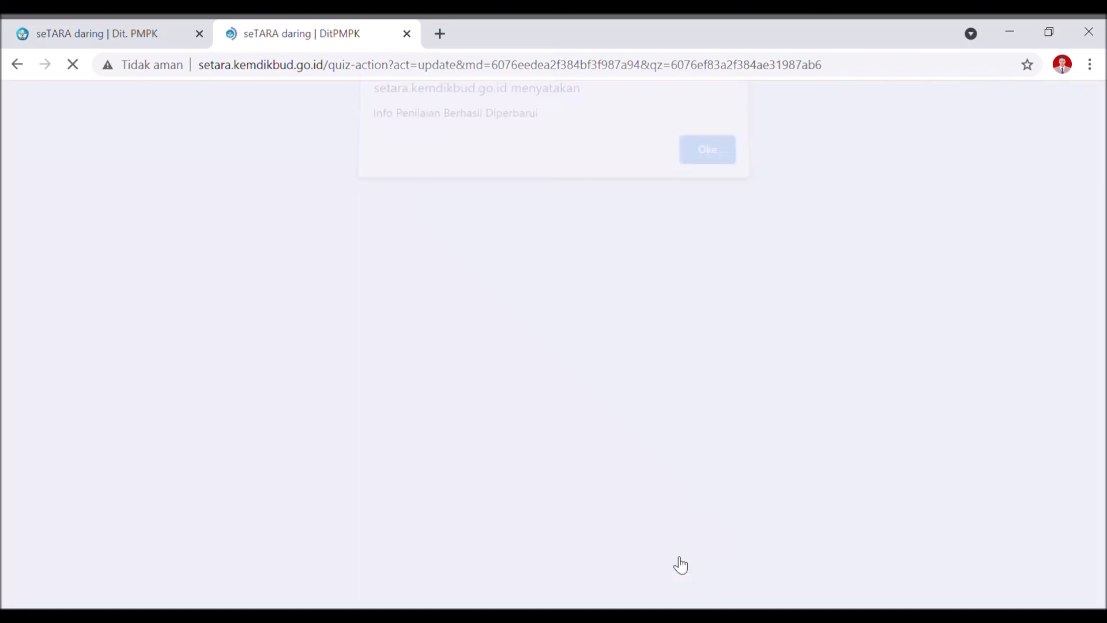
Dismiss the update alert and review the exam page, highlighting the exam code KMHPKY.
left_click(706, 167)
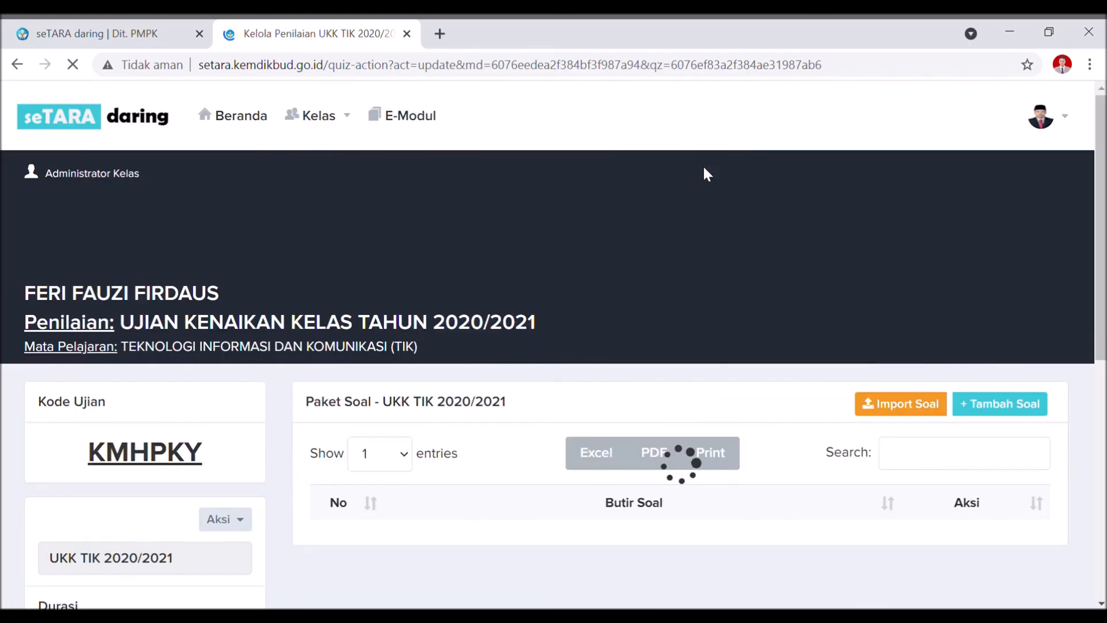
scroll(704, 168, "down", 5)
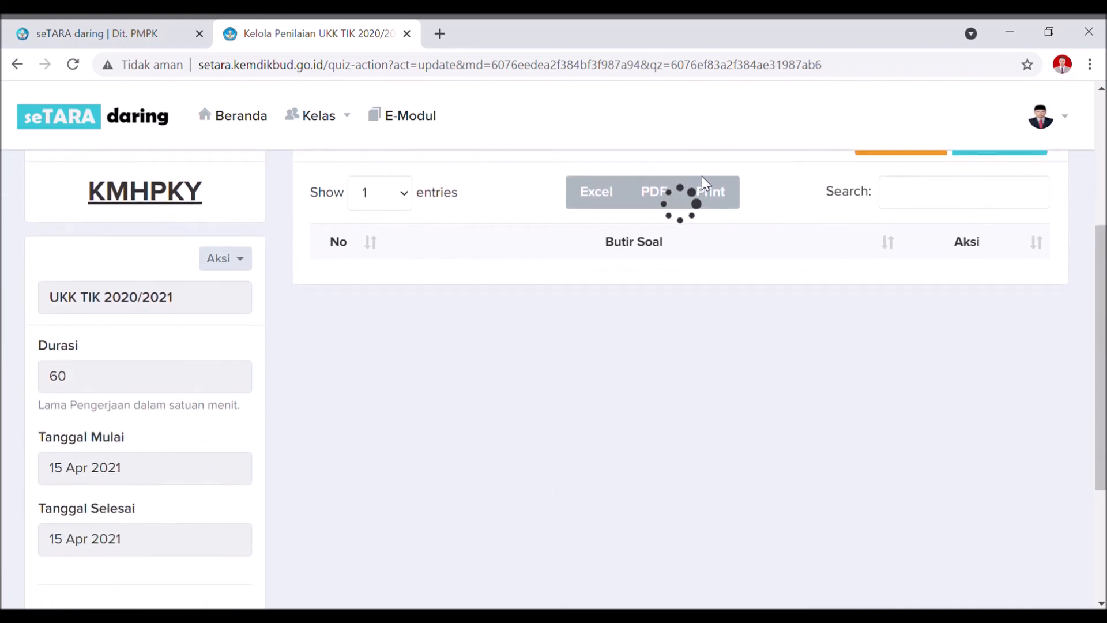
scroll(670, 245, "up", 4)
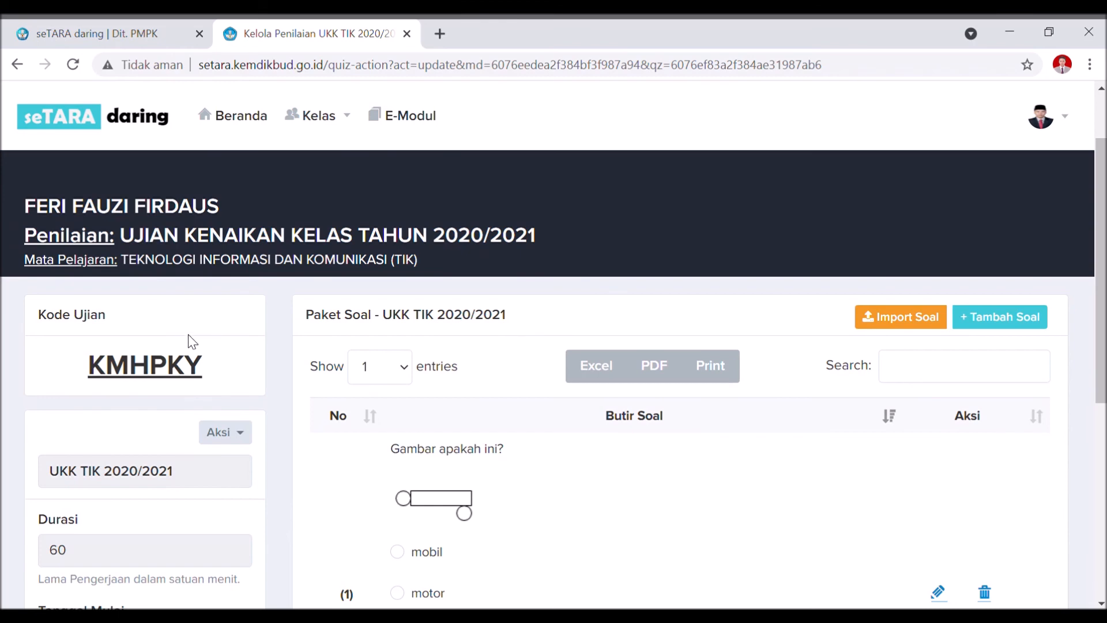
left_click_drag(210, 376, 98, 388)
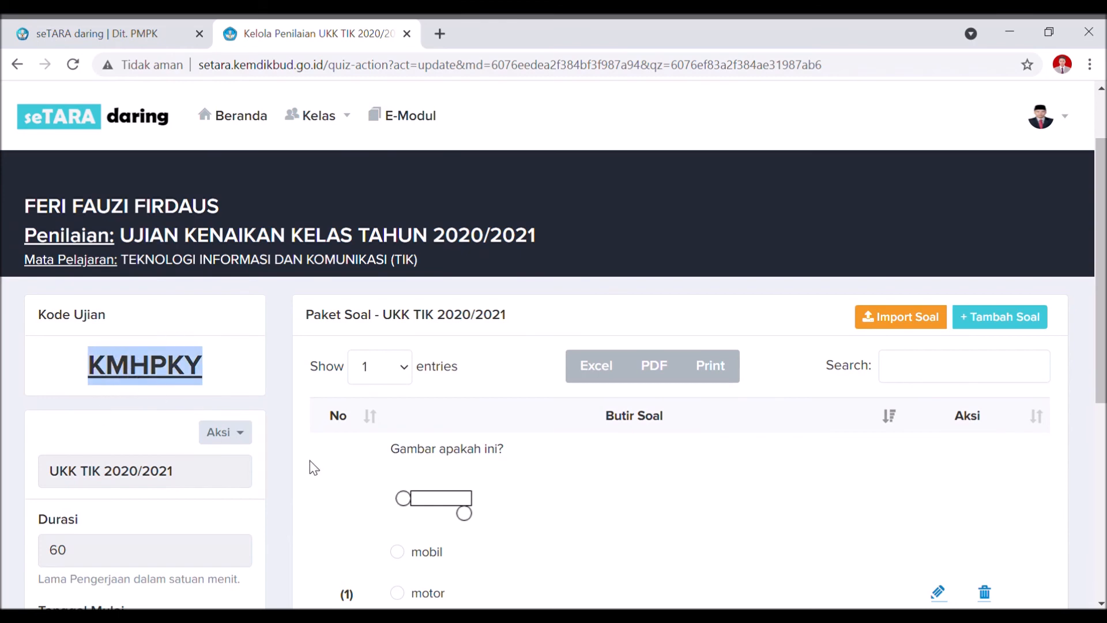
Open Edit Info, close it unchanged, then choose Menu Penilaian from Aksi.
left_click(241, 434)
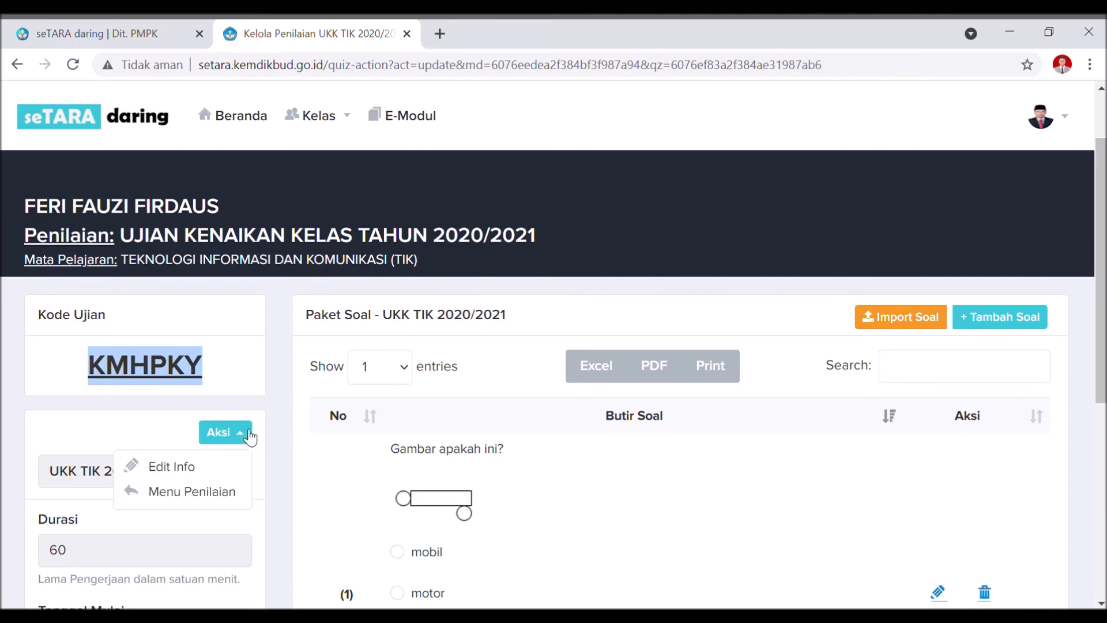
left_click(206, 466)
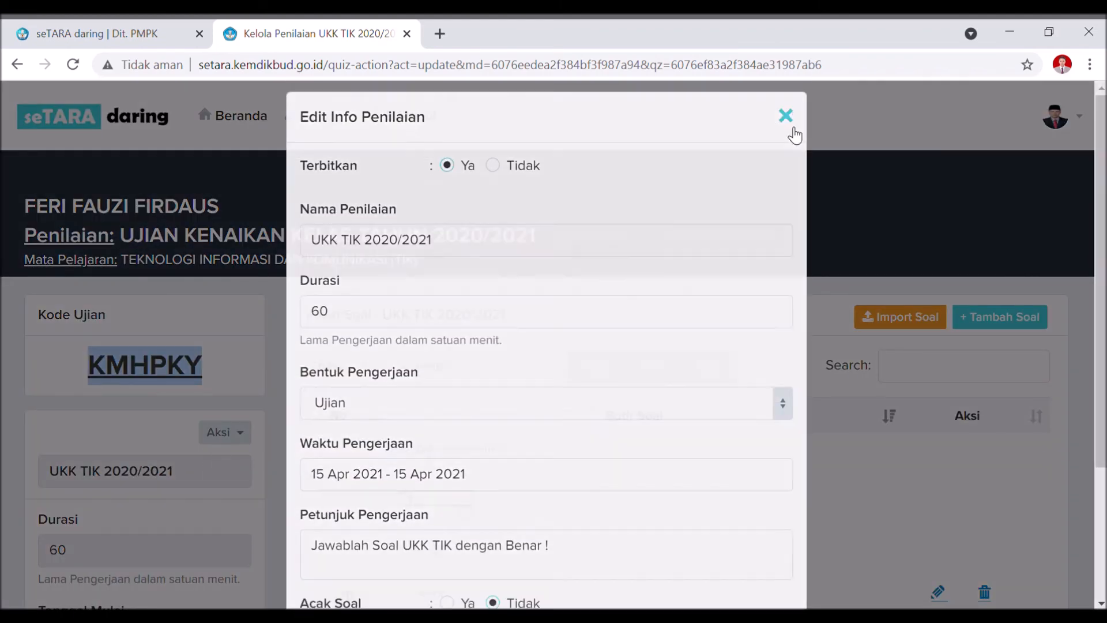
left_click(785, 116)
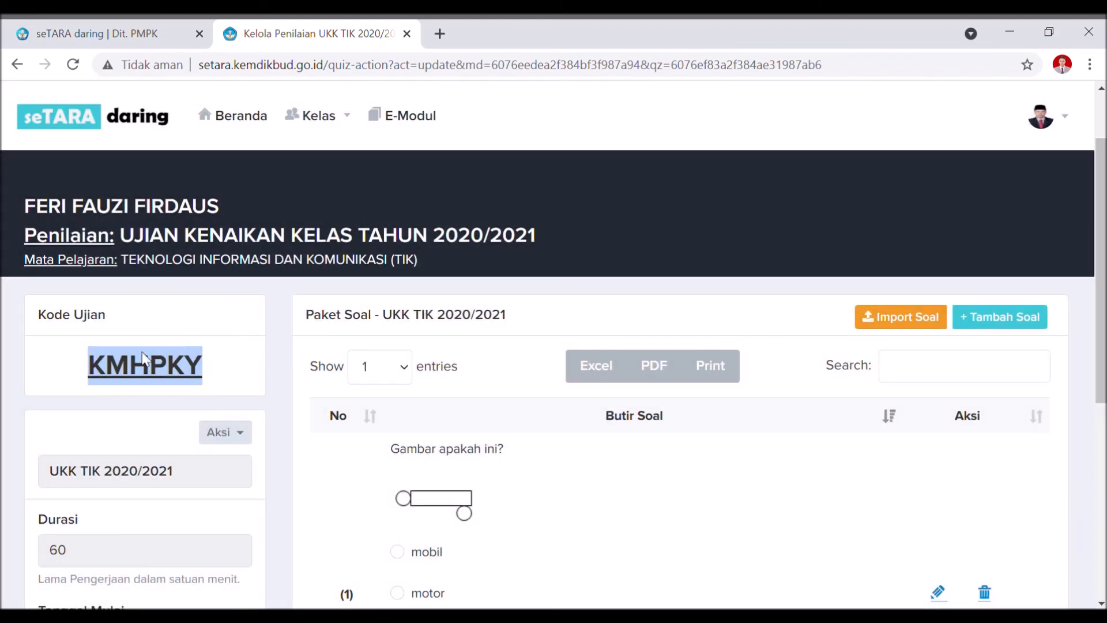
scroll(298, 272, "down", 6)
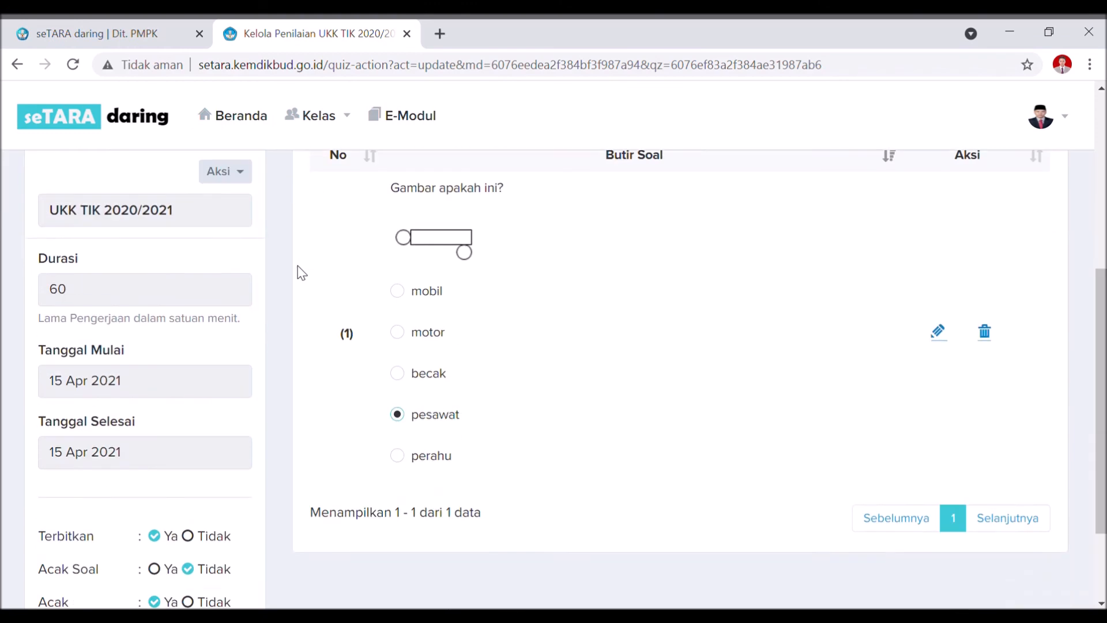
scroll(259, 288, "up", 6)
left_click(227, 433)
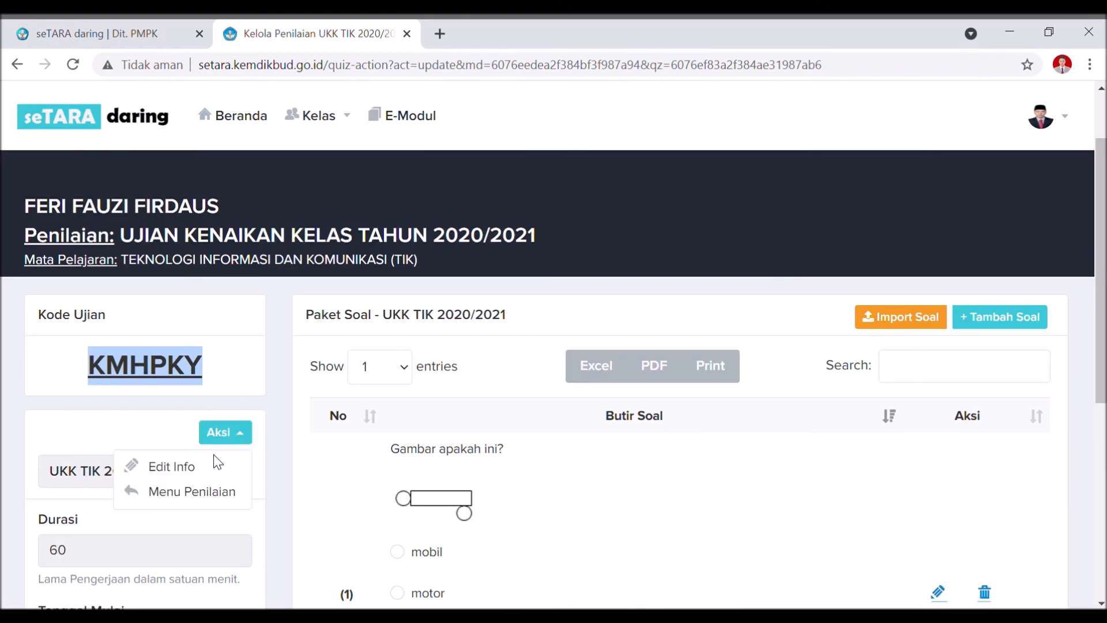
left_click(208, 493)
Expand the UKK TIK 2020/2021 entry and open its Lihat Hasil Penilaian student results.
scroll(300, 415, "down", 2)
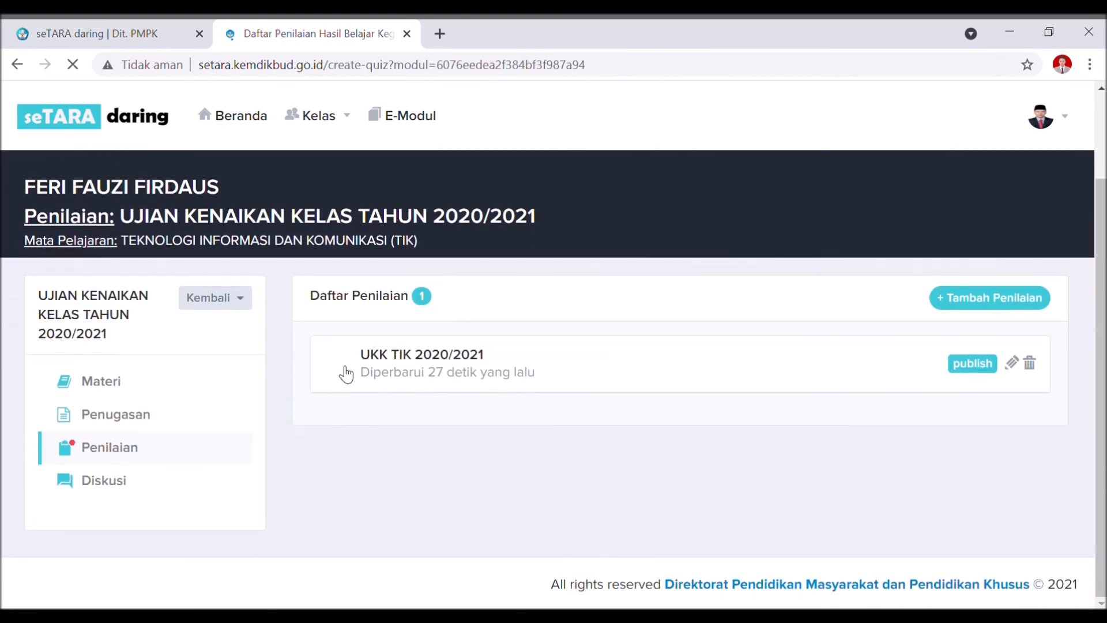
left_click(438, 362)
scroll(438, 362, "down", 2)
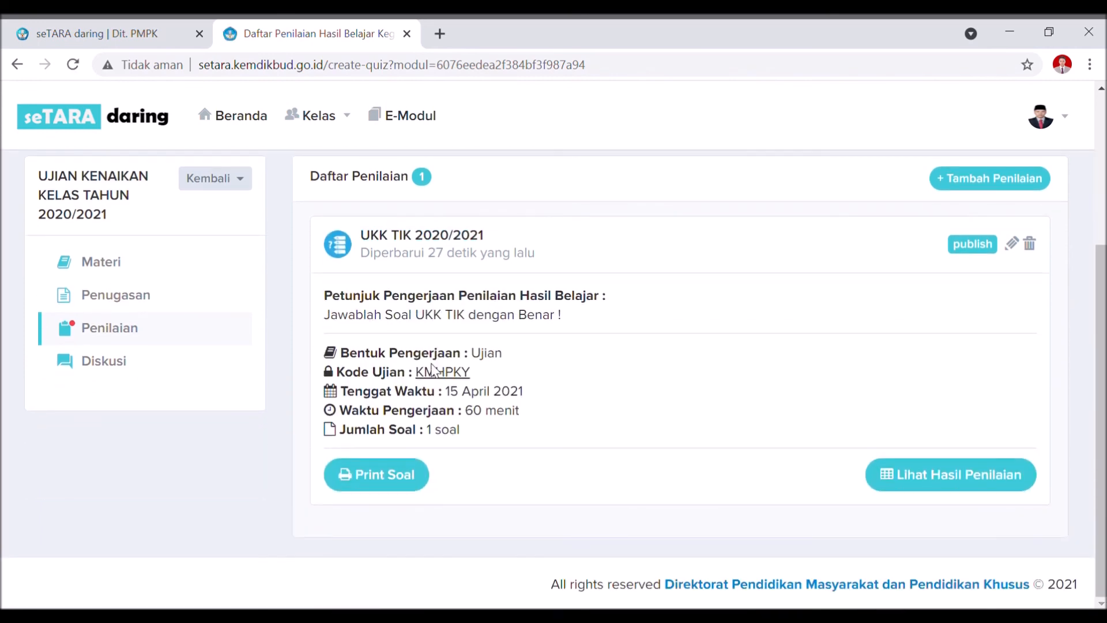
left_click_drag(414, 372, 482, 379)
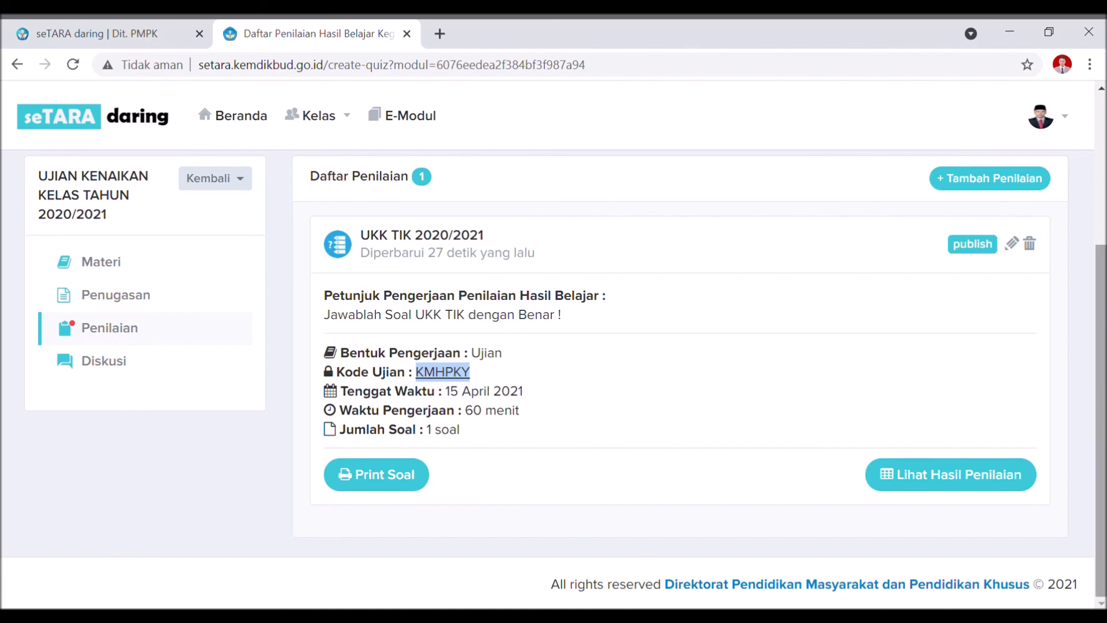
left_click(1025, 483)
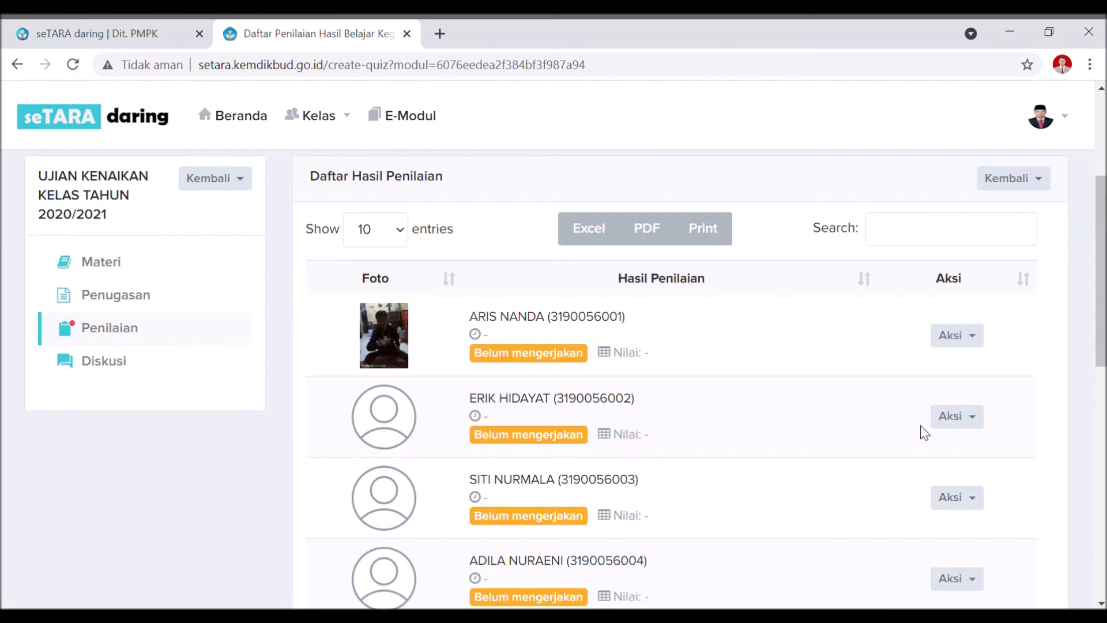
scroll(754, 227, "down", 2)
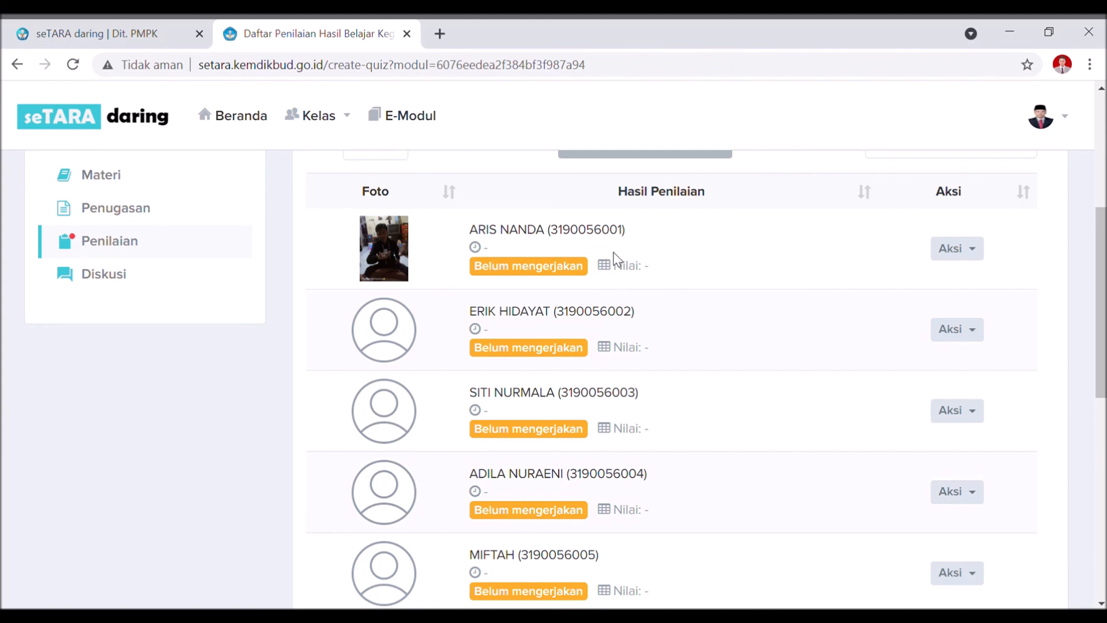
left_click_drag(461, 233, 561, 239)
left_click(667, 273)
left_click(959, 251)
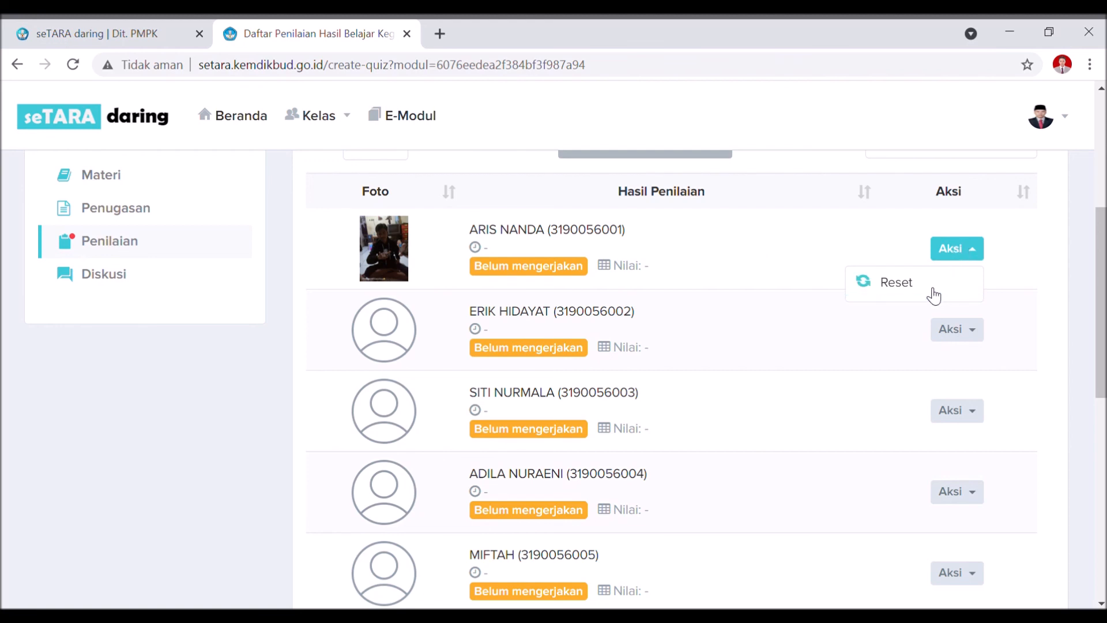
left_click_drag(642, 247, 677, 279)
left_click(644, 267)
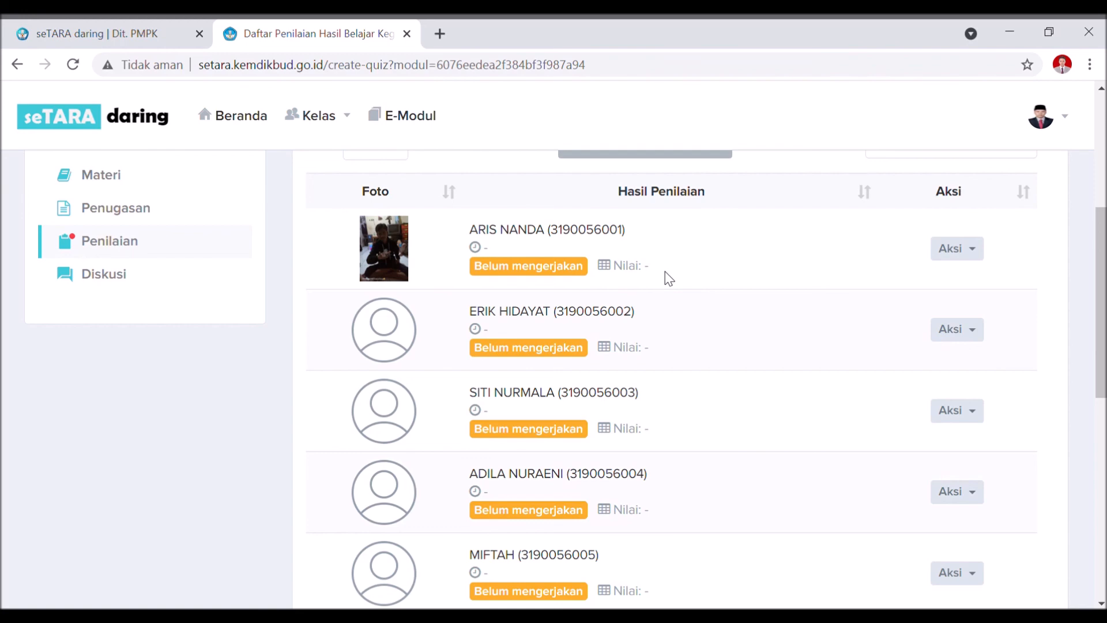
scroll(669, 278, "up", 5)
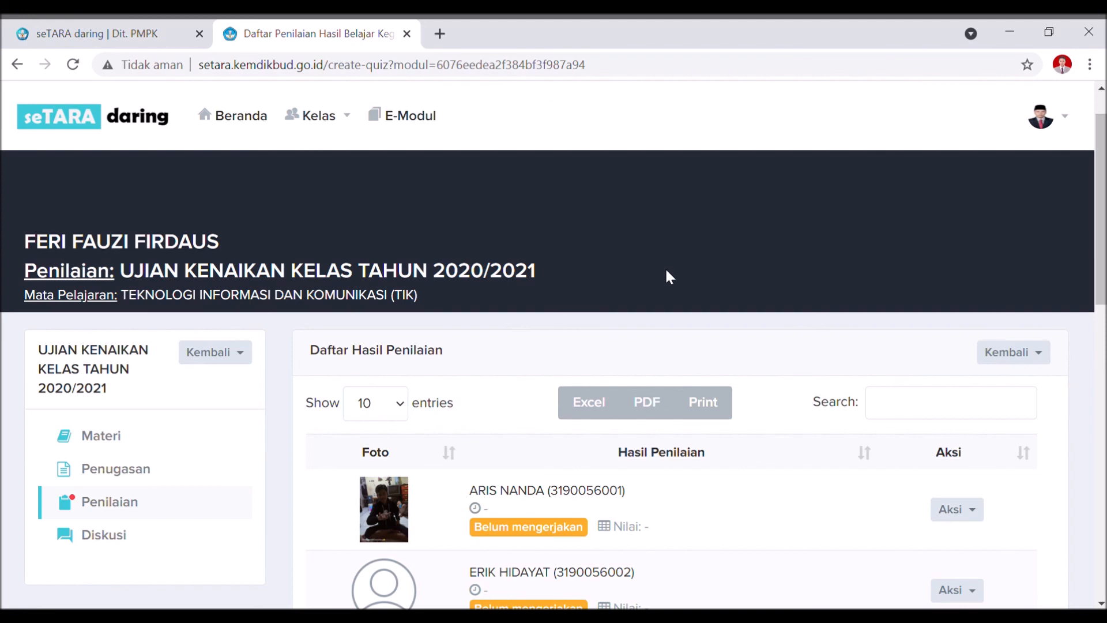
Navigate back and forward to Daftar Penilaian, then edit the UKK TIK 2020/2021 exam.
left_click(18, 65)
left_click(46, 70)
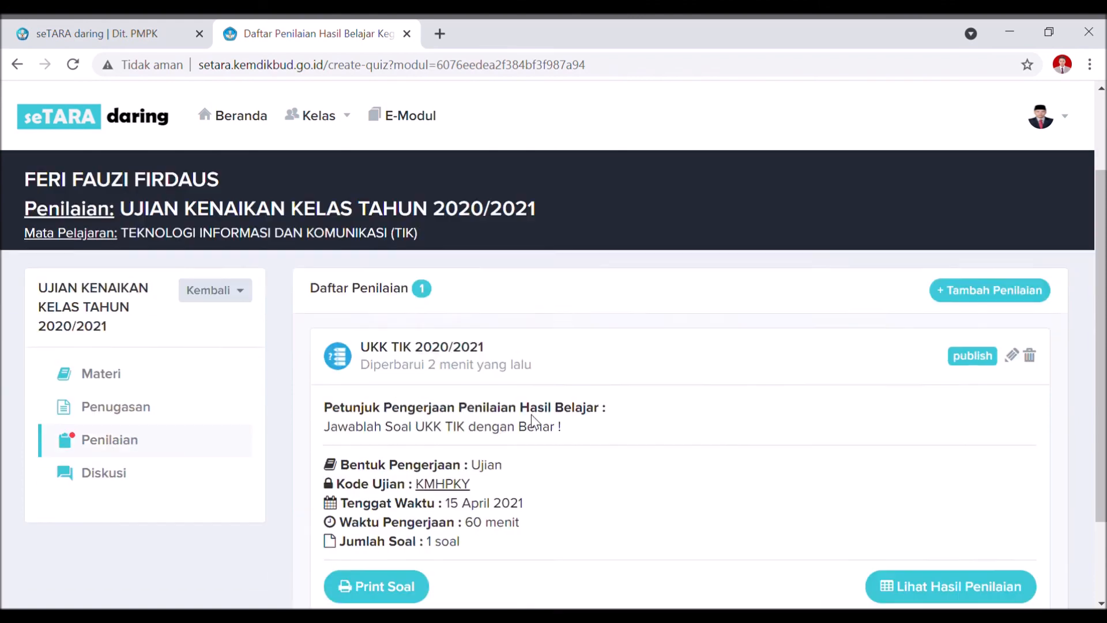
scroll(556, 415, "down", 2)
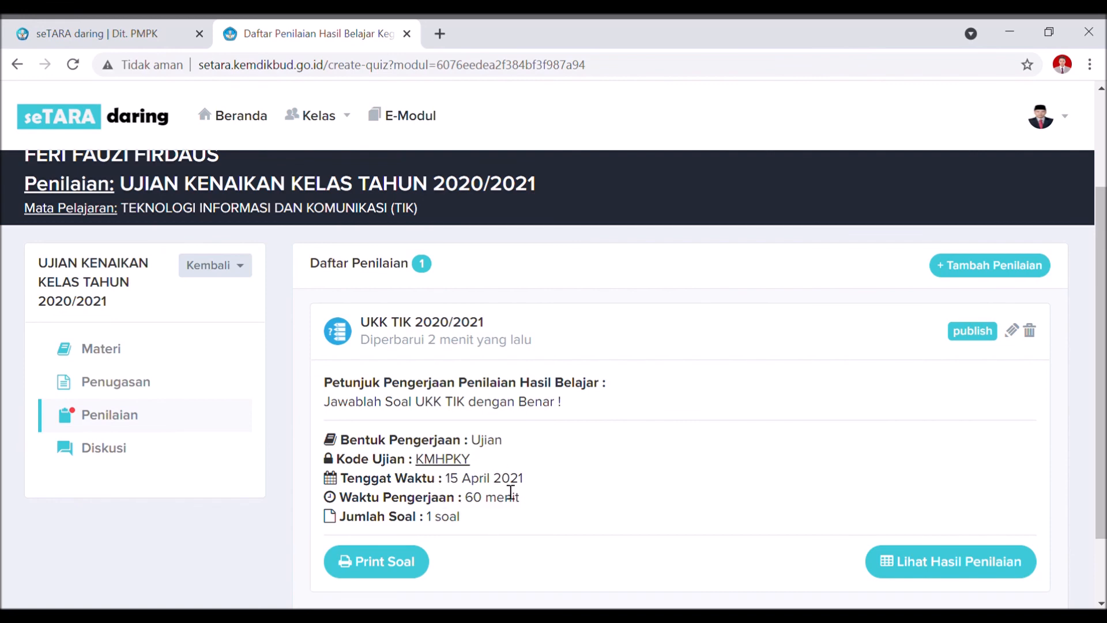
left_click(1012, 330)
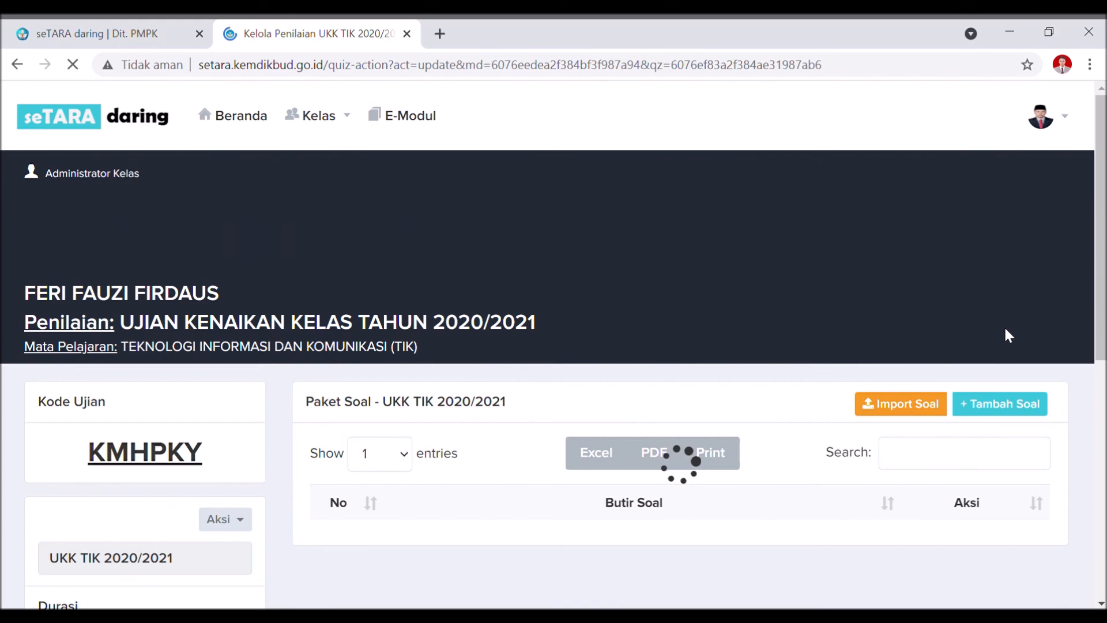
Set Waktu Pengerjaan to 22 Apr 2021 – 22 Apr 2021 in Edit Info and save.
scroll(299, 386, "down", 1)
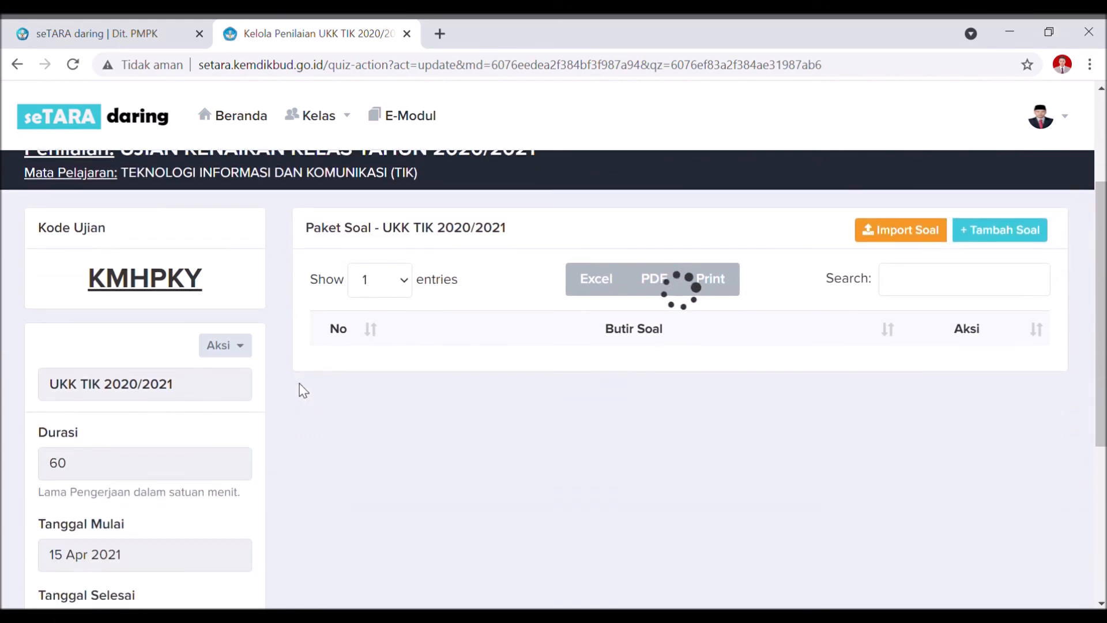
left_click(241, 350)
scroll(232, 302, "down", 1)
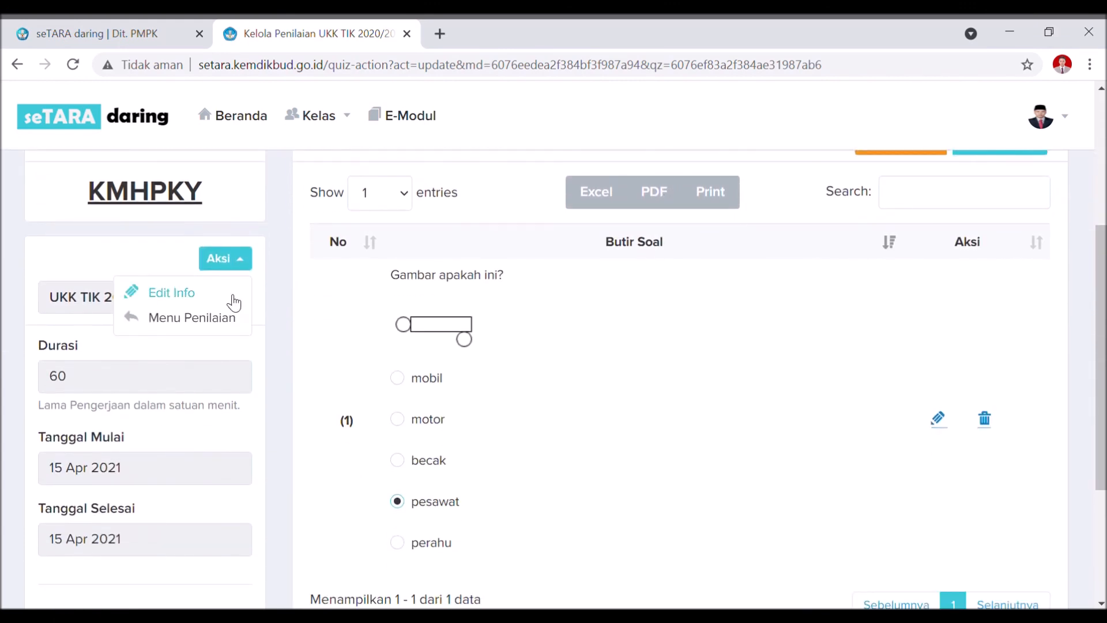
left_click(227, 291)
scroll(378, 336, "down", 2)
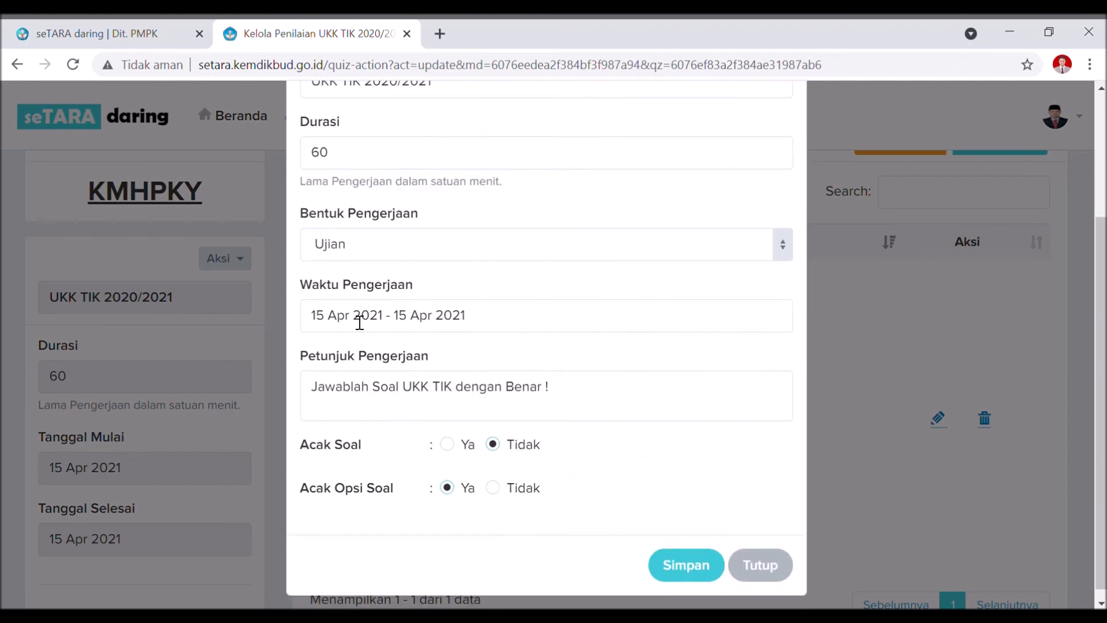
left_click(360, 320)
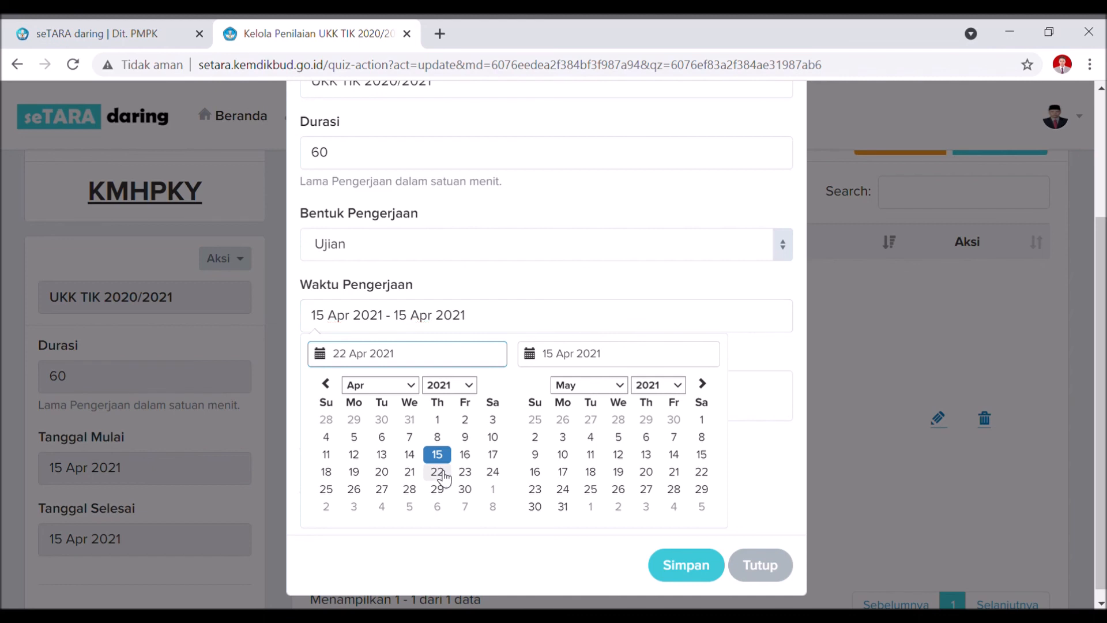
left_click(442, 477)
left_click(442, 478)
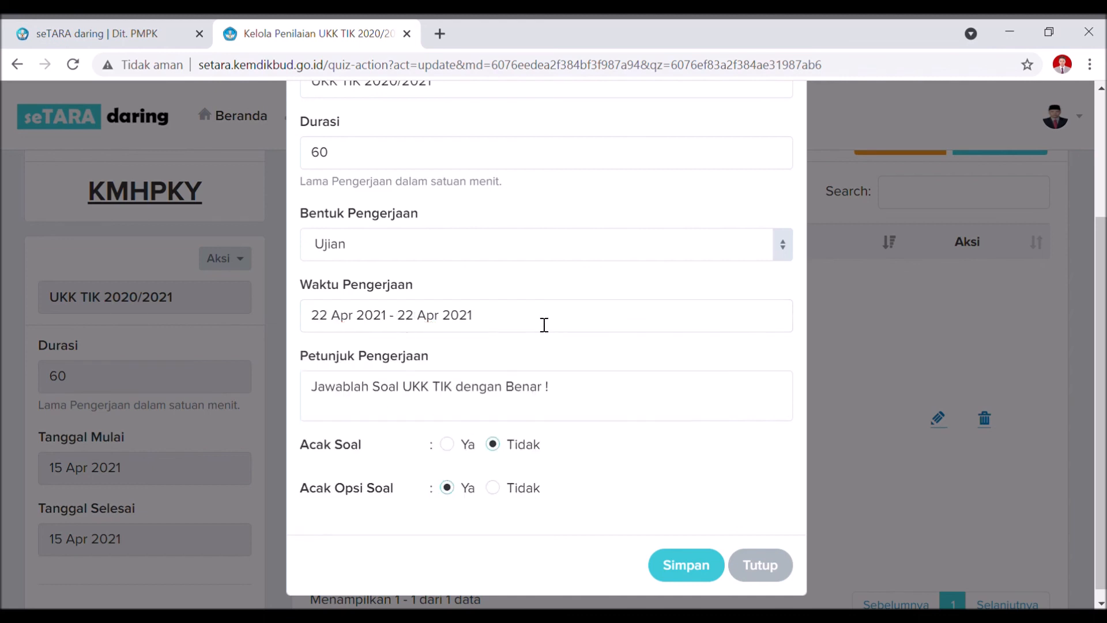
left_click(701, 569)
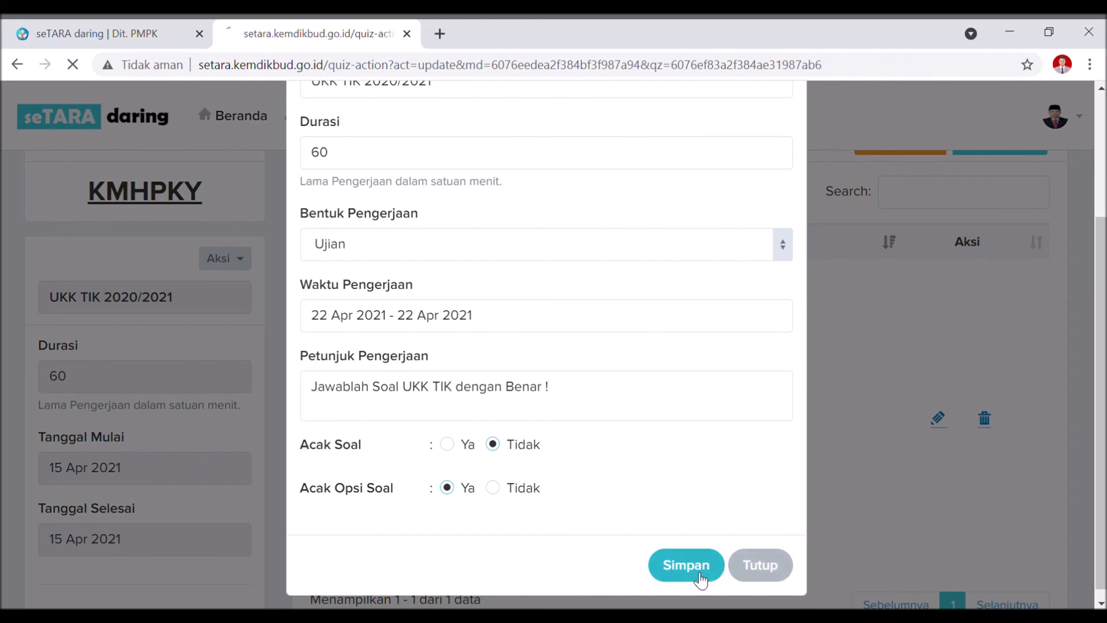
Confirm the 'Info Penilaian Berhasil Diperbarui' alert and return to the KMHPKY exam package page.
left_click(704, 169)
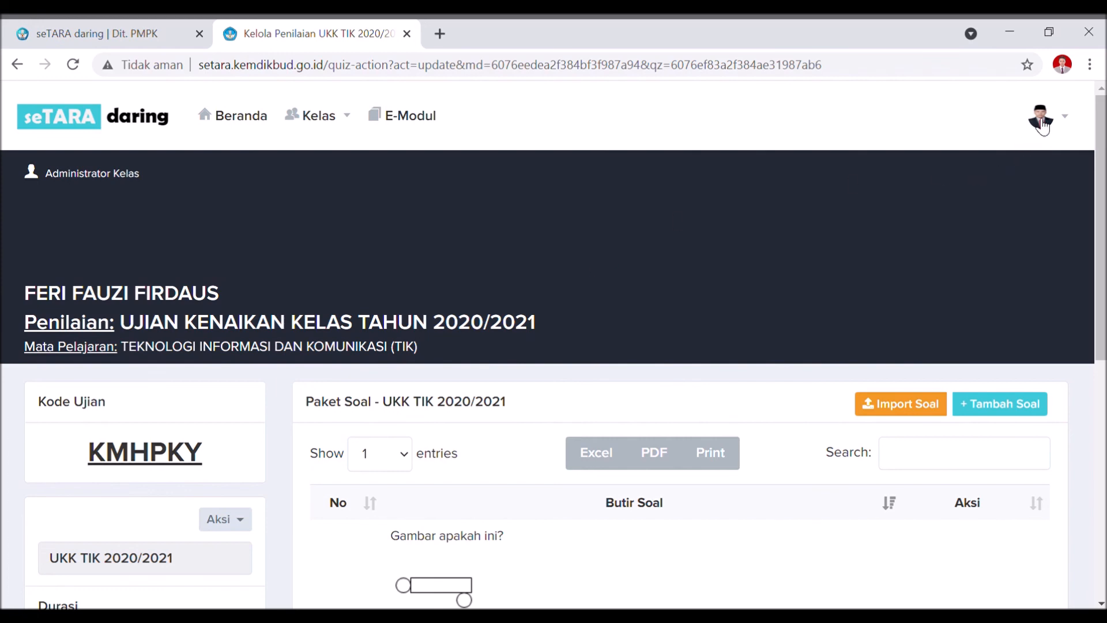
double_click(1033, 98)
left_click(1036, 98)
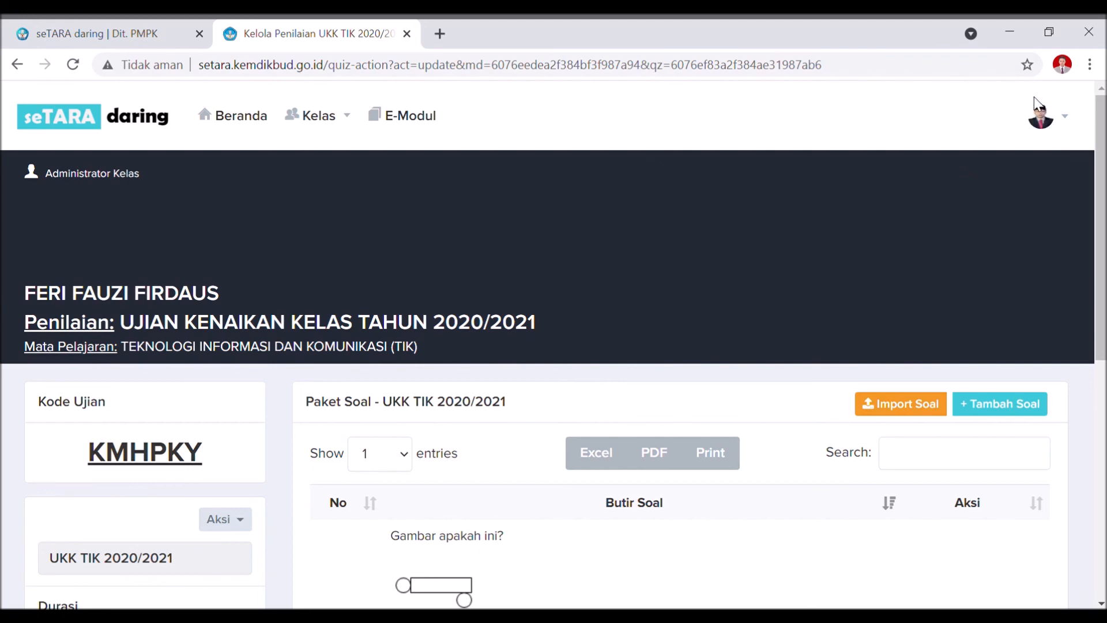